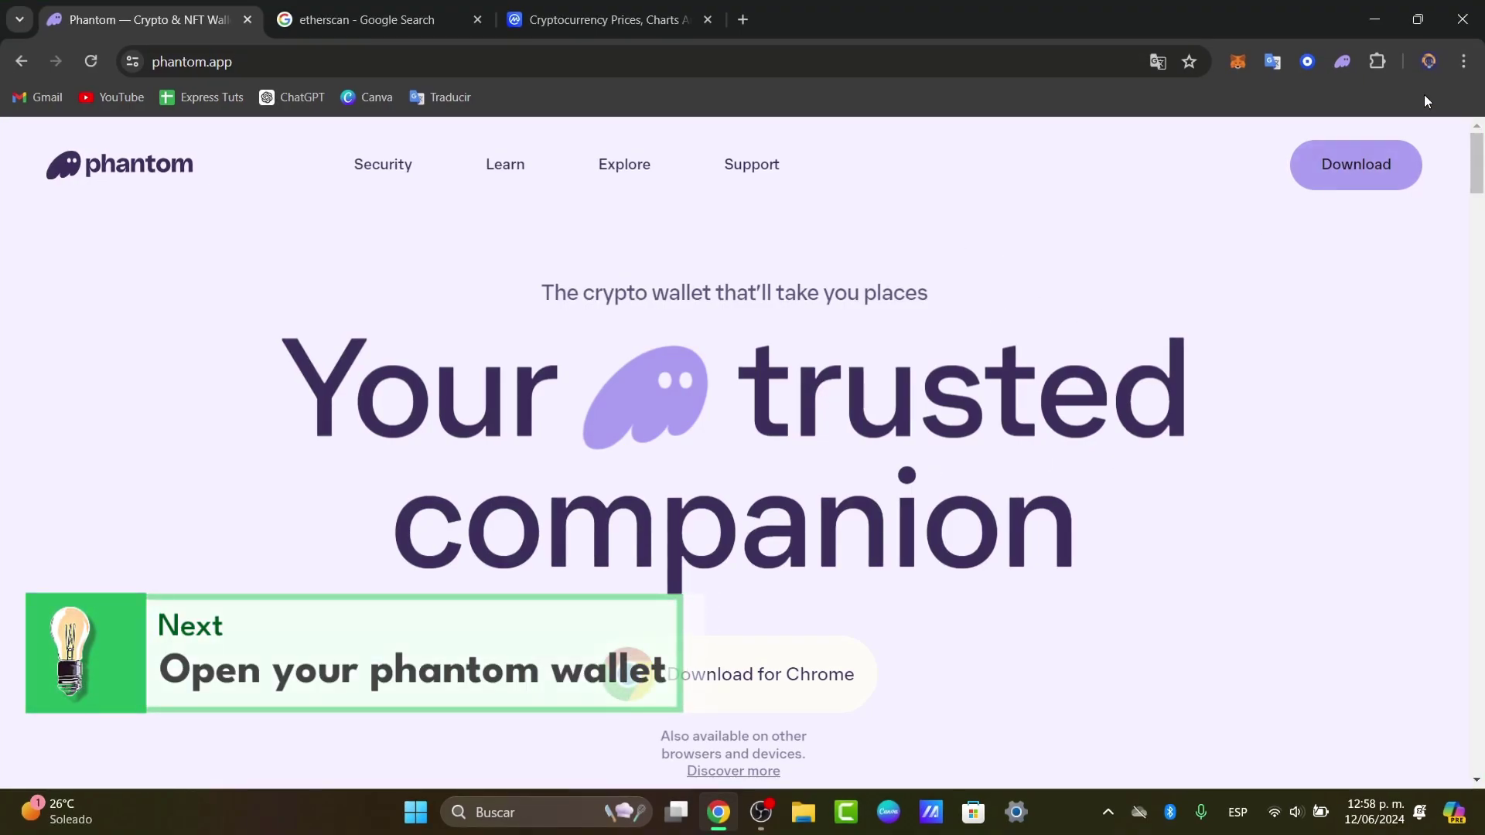
- Unlock Phantom with the wallet password to show Cuenta 1's $0.00 balance and tokens
left_click(1343, 64)
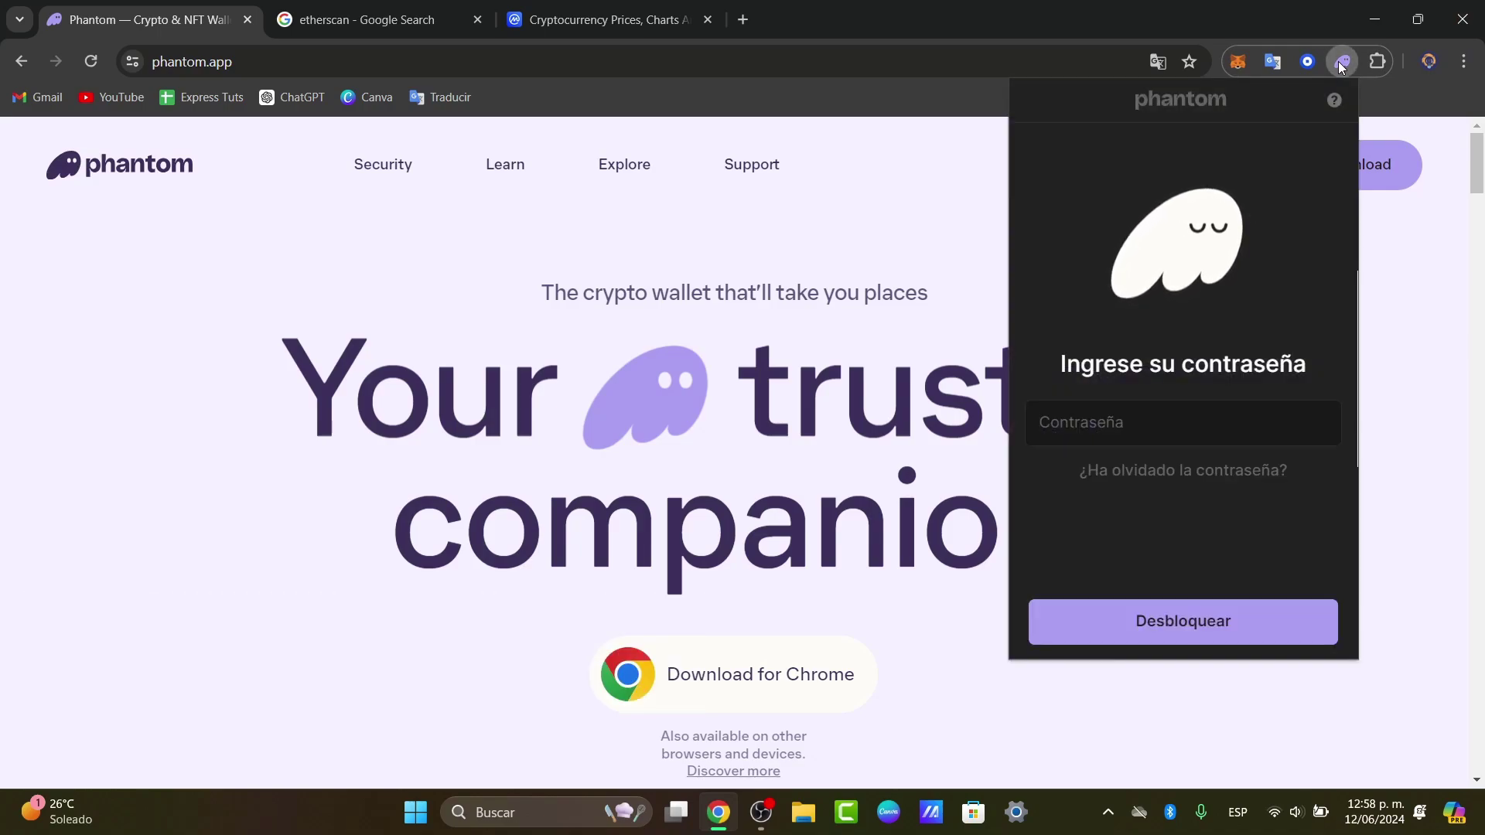
type("•••••••••••")
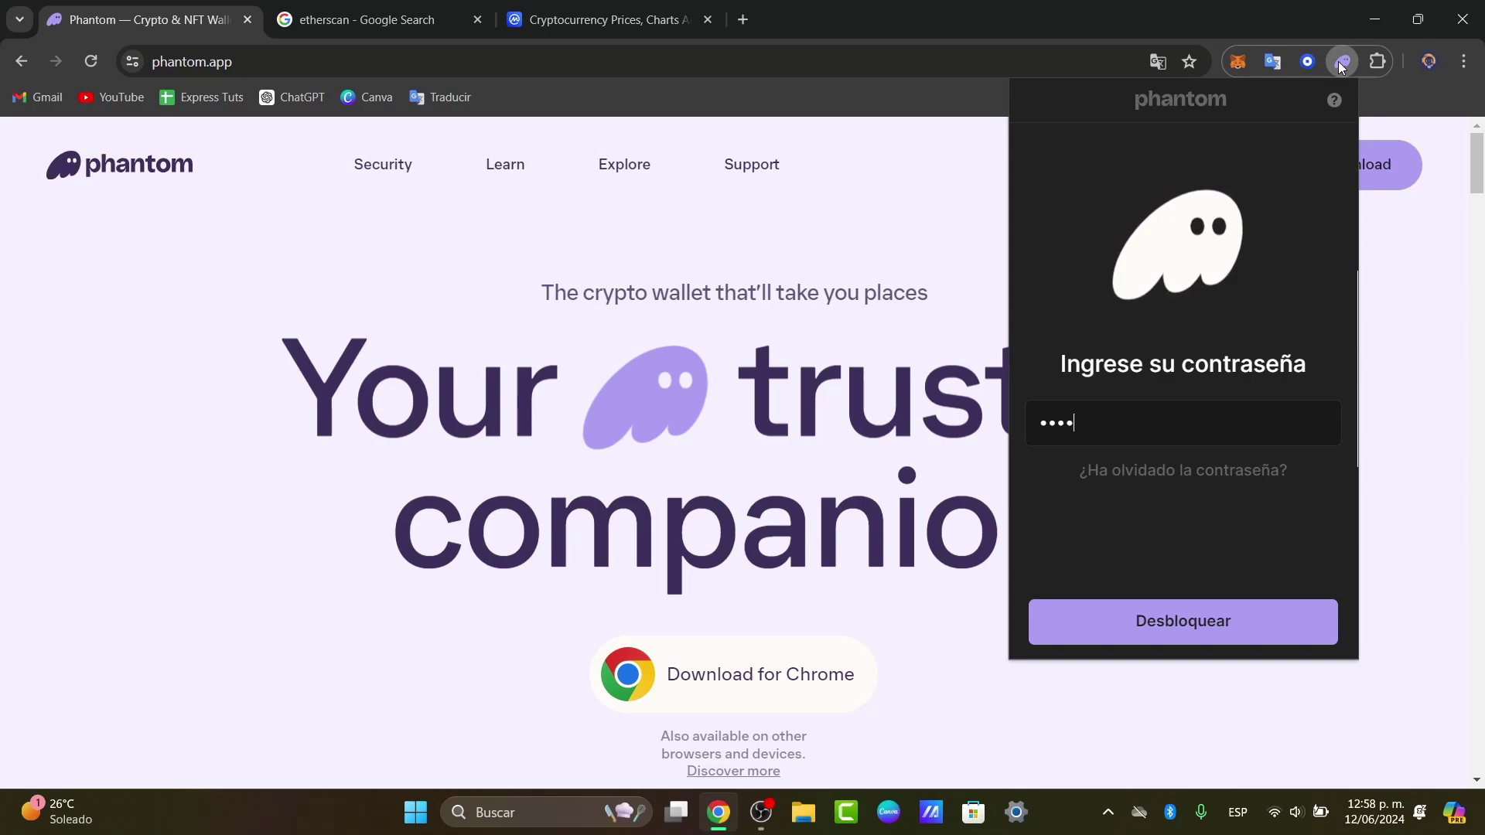
key("Return")
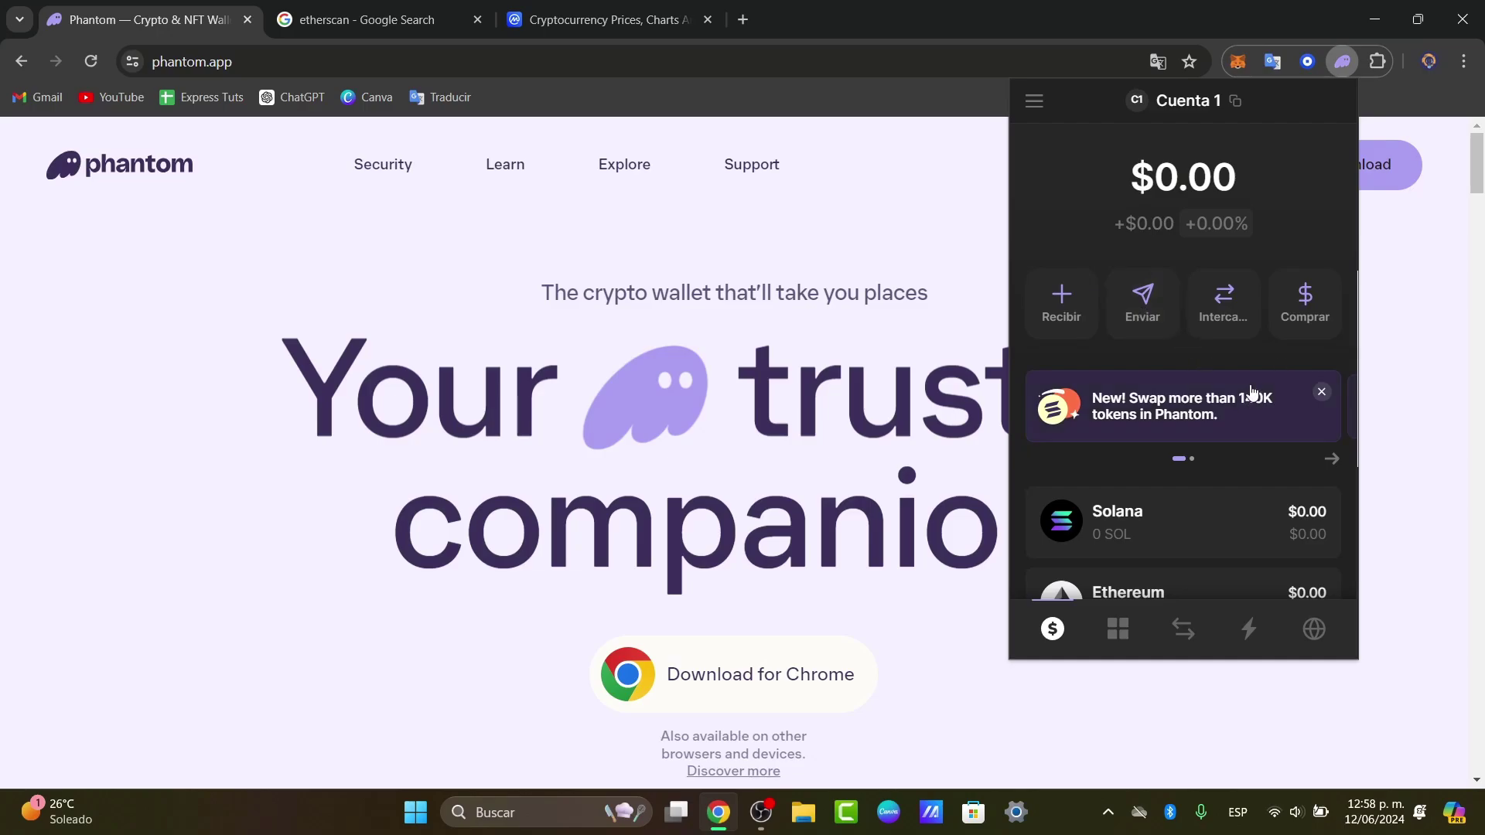
scroll(1187, 534, "down", 3)
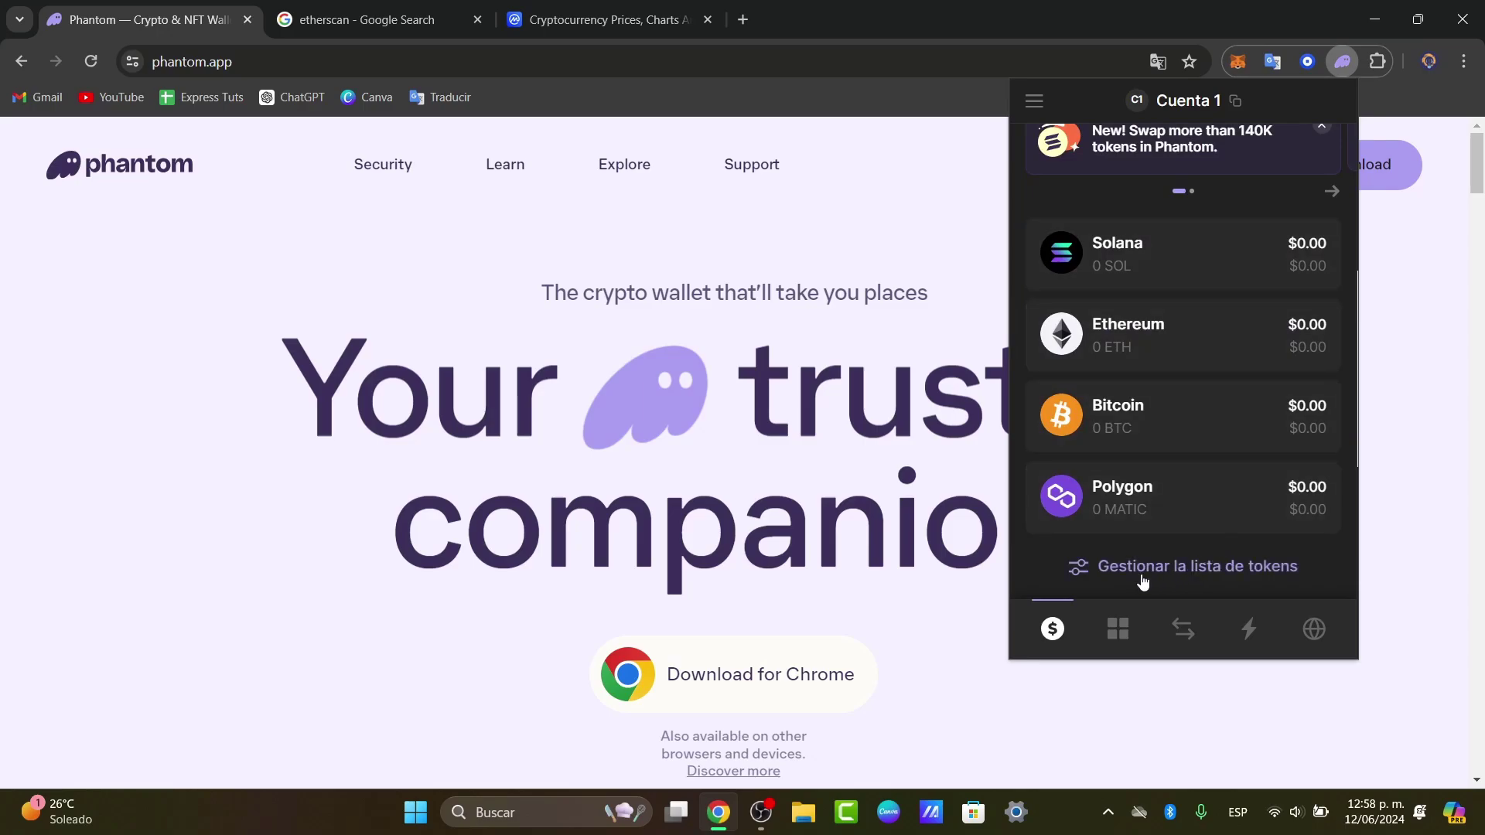
left_click(1278, 576)
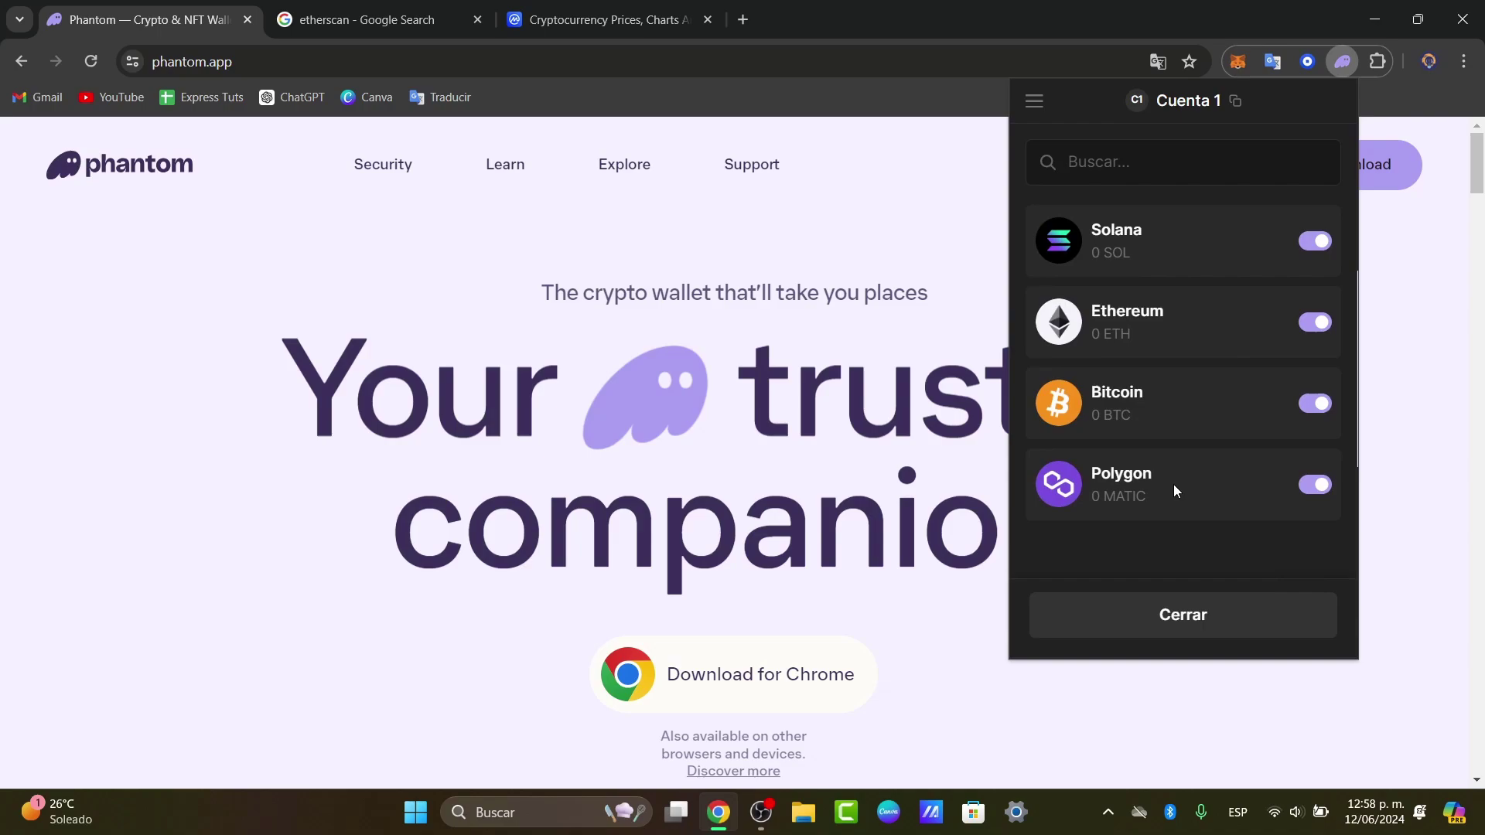
left_click(1203, 621)
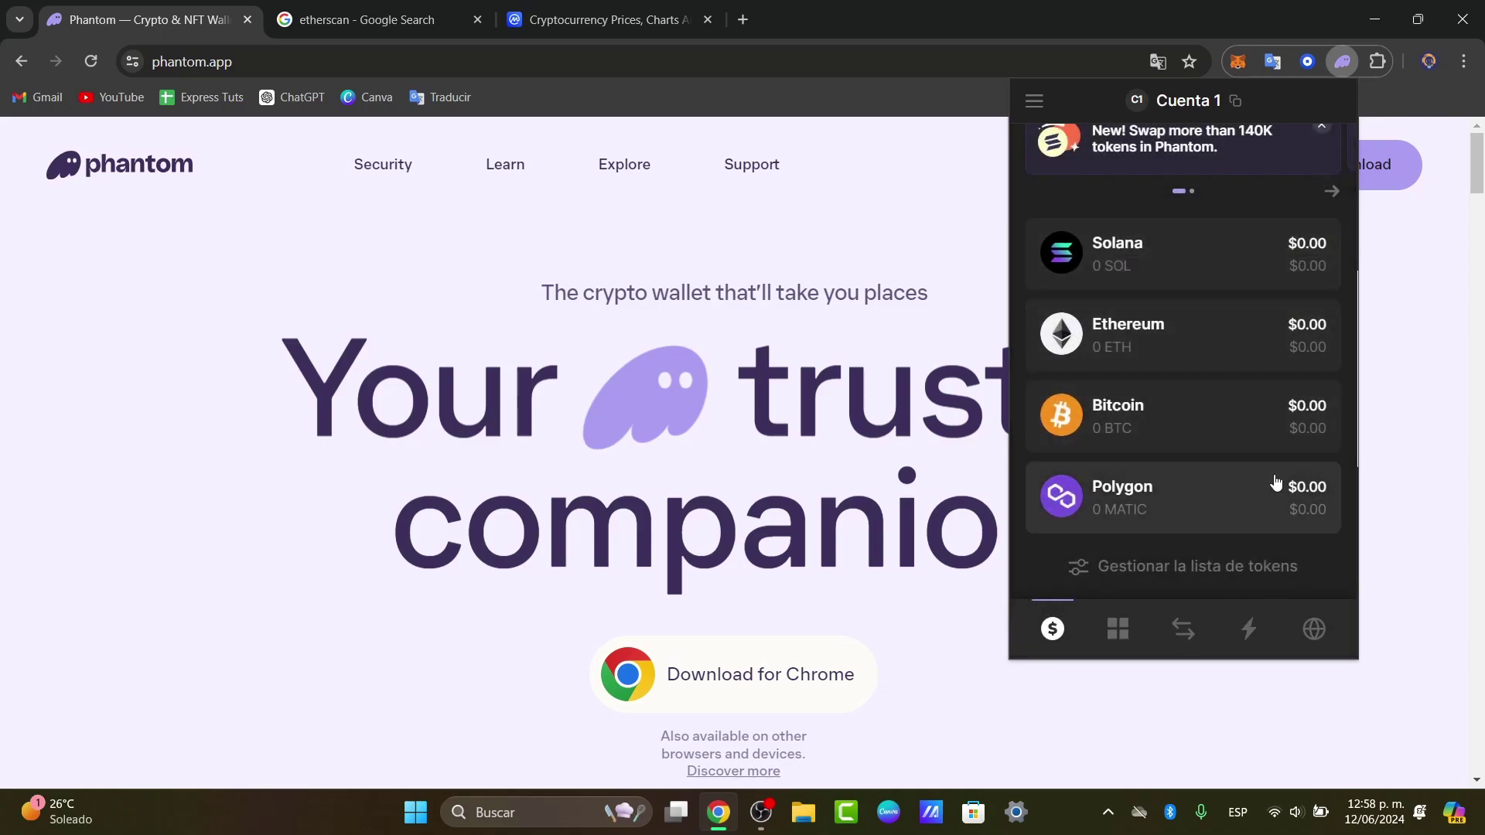
left_click(1036, 103)
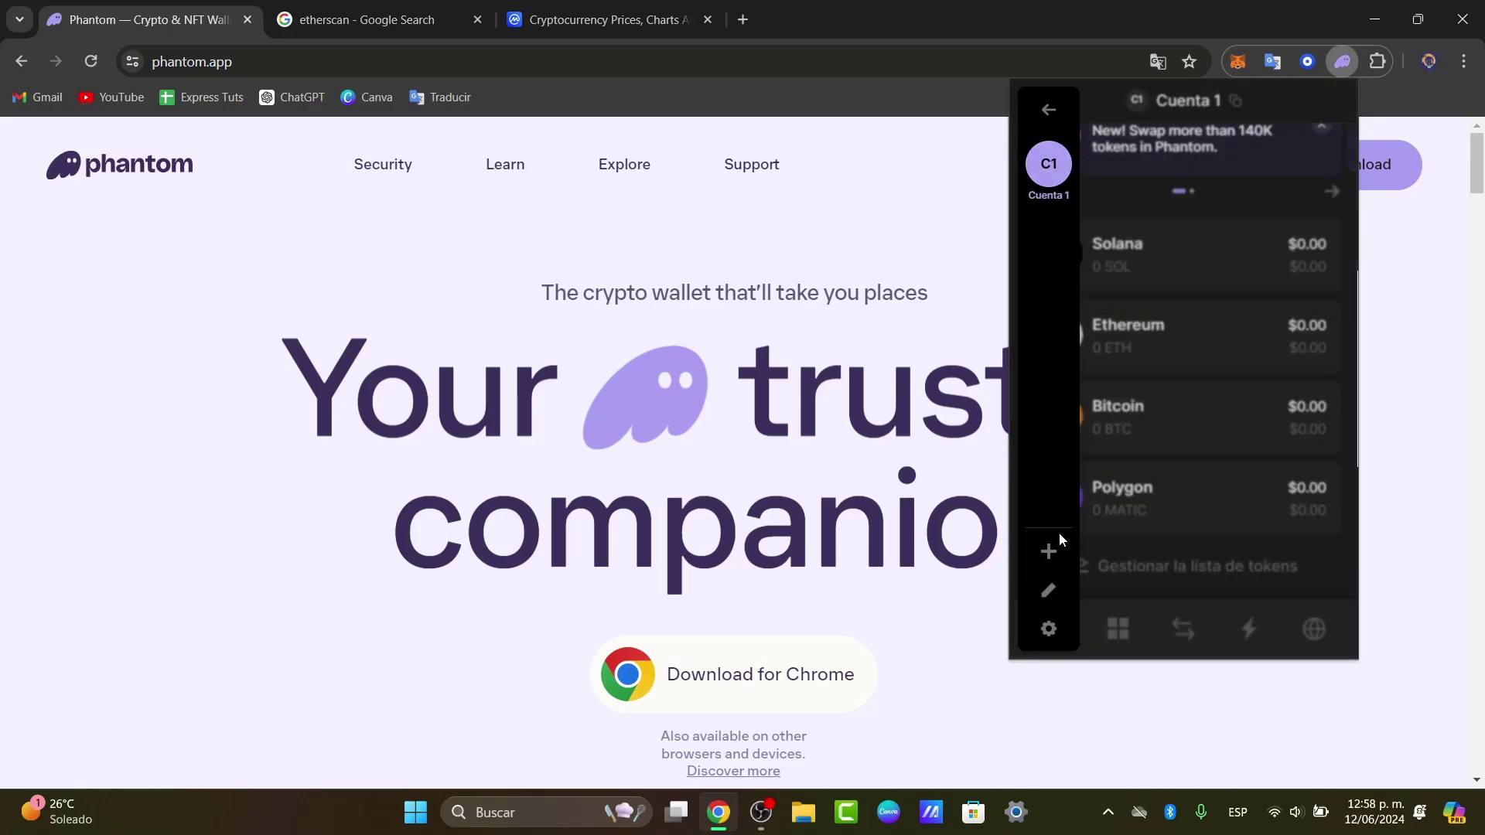
left_click(1049, 629)
left_click(1162, 373)
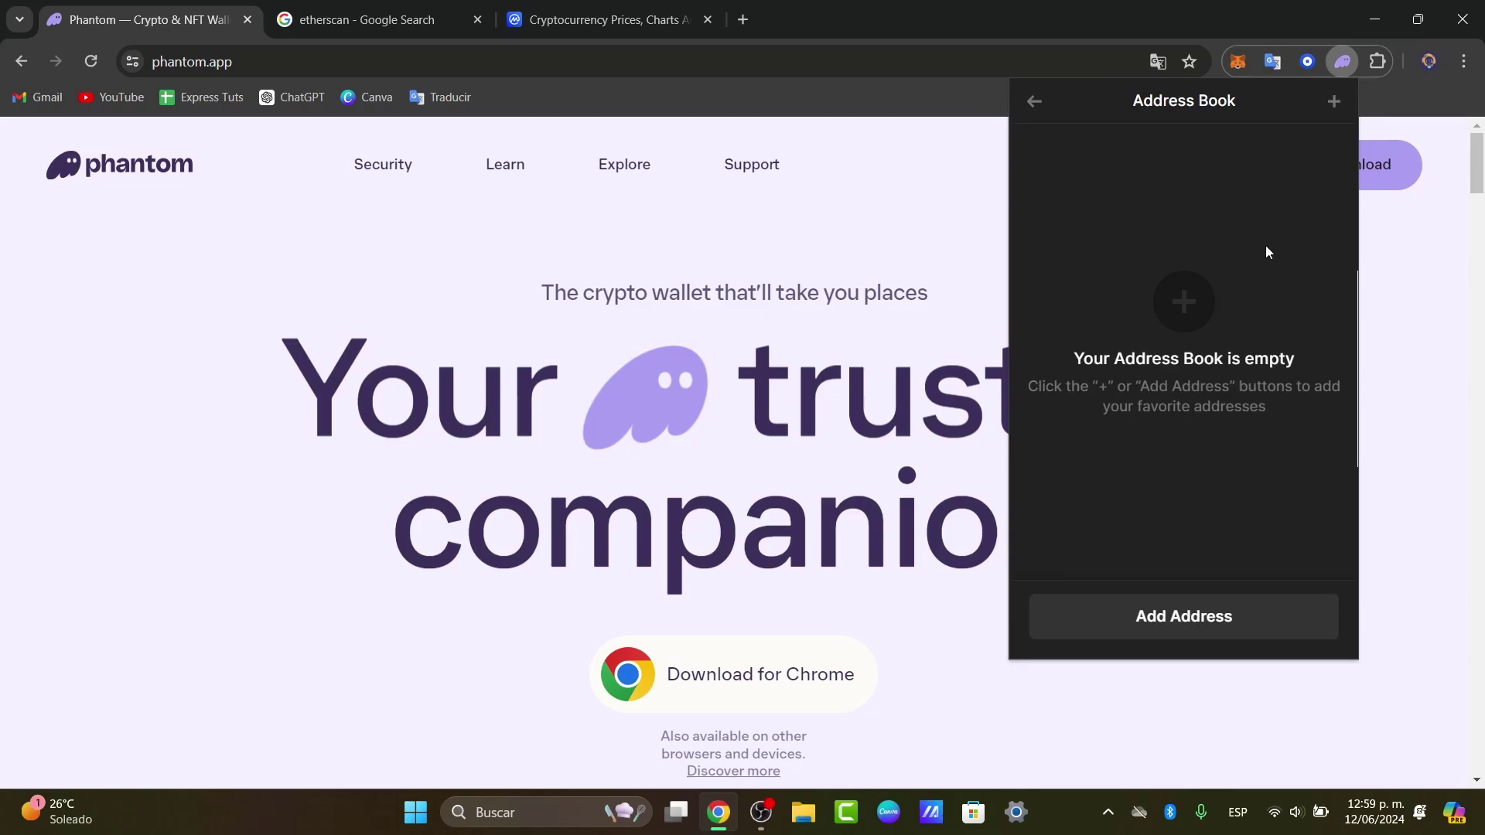
- Back out of the address book and settings to the wallet home
left_click(1033, 116)
left_click(1034, 116)
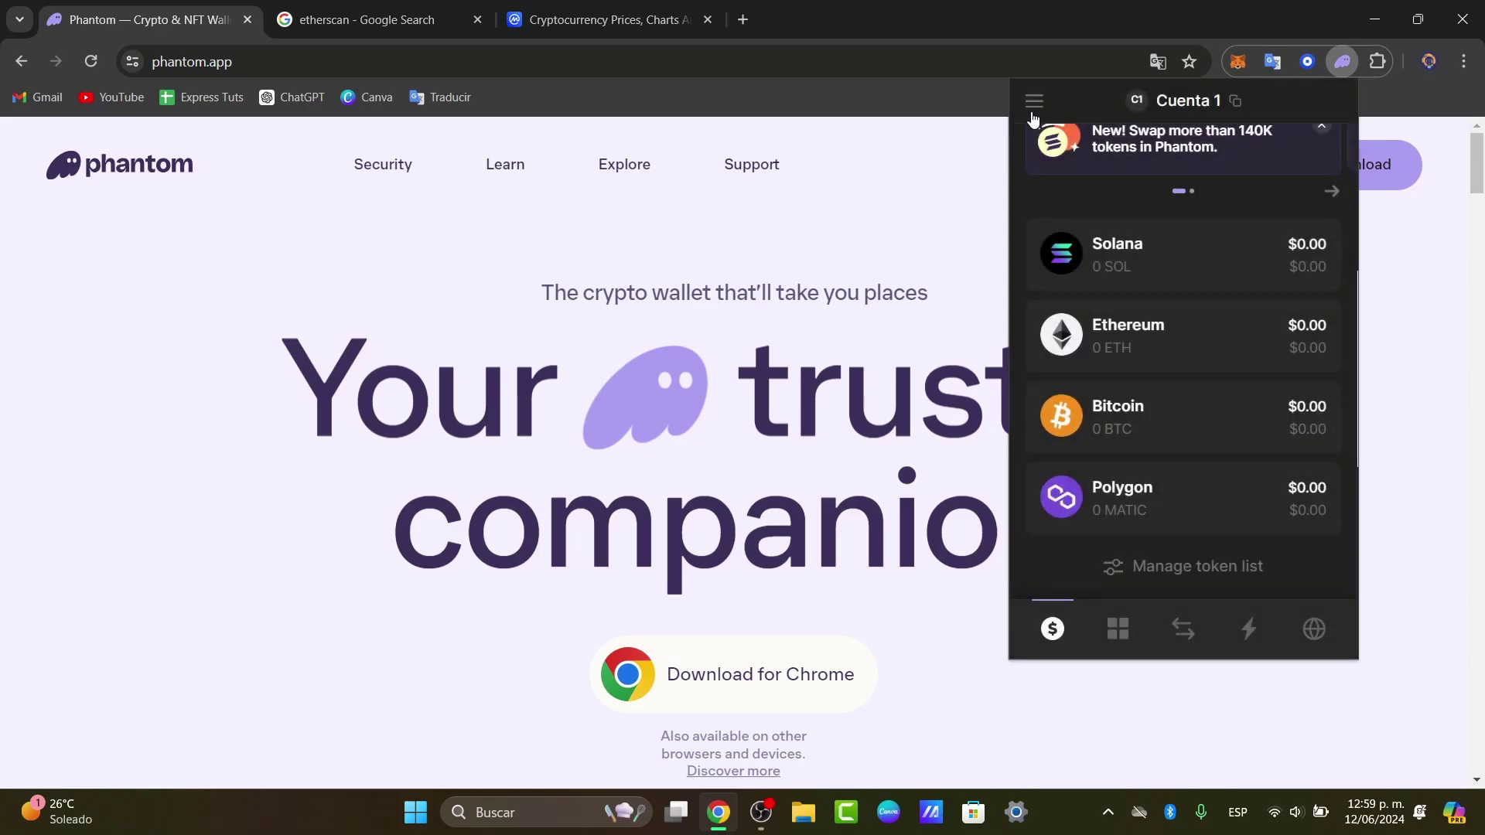
scroll(1233, 205, "up", 3)
- In Explore, view trending Tokens and check the sort and network filters, keeping All Networks
left_click(1315, 629)
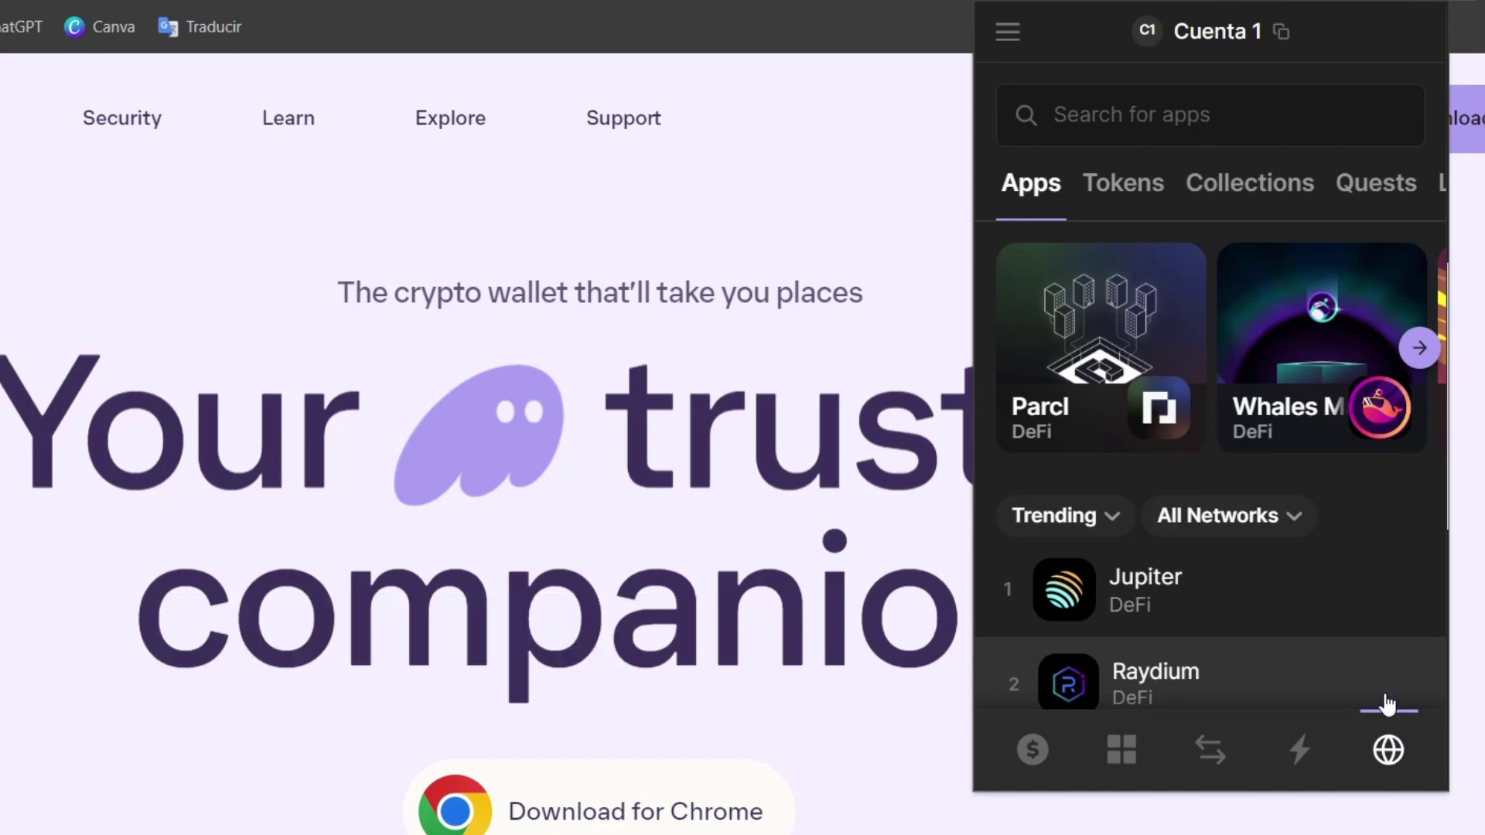
left_click(1126, 205)
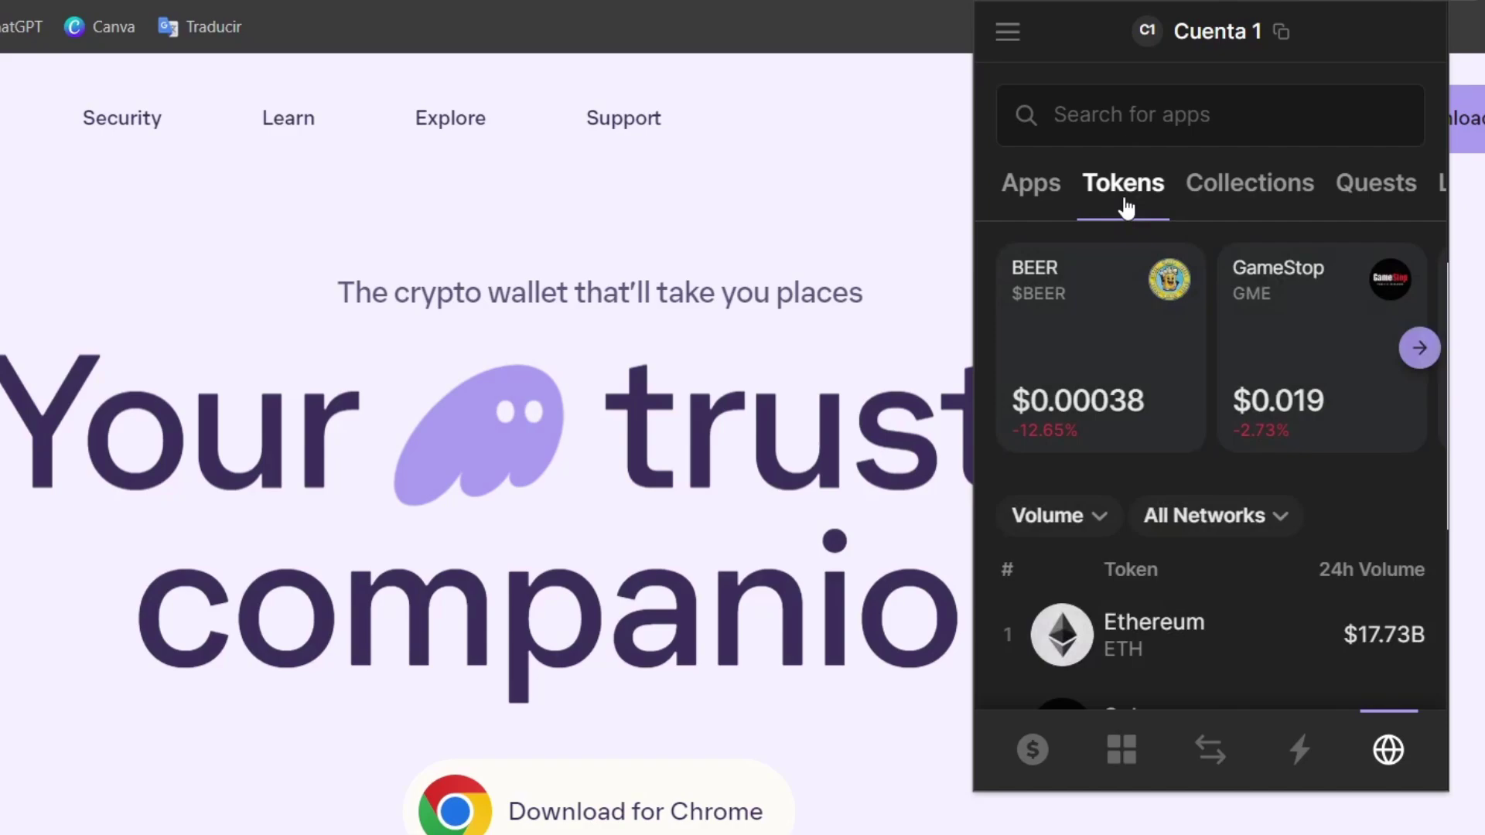
left_click(1050, 523)
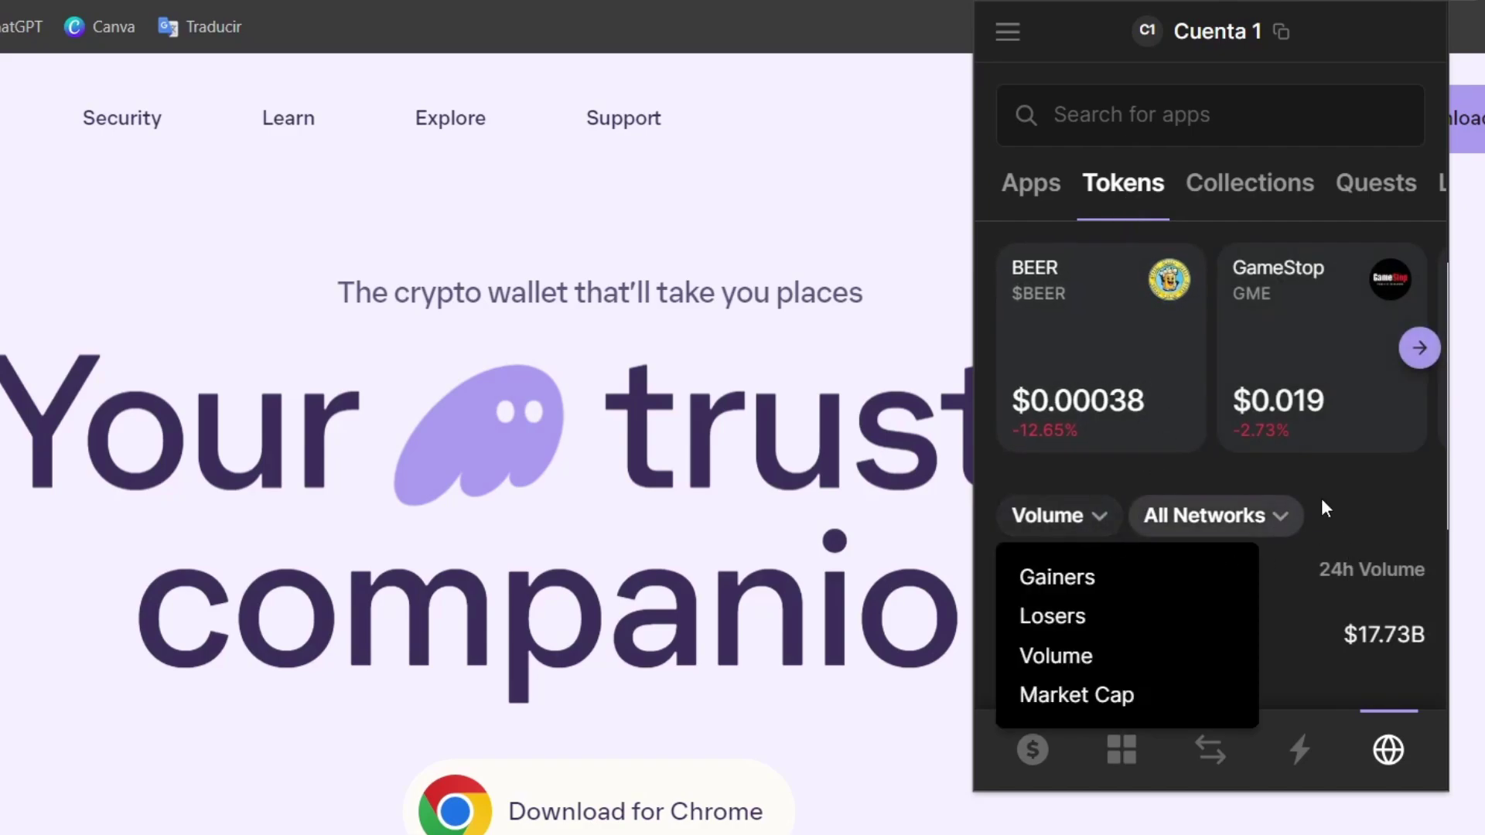
left_click(1346, 499)
left_click(1286, 518)
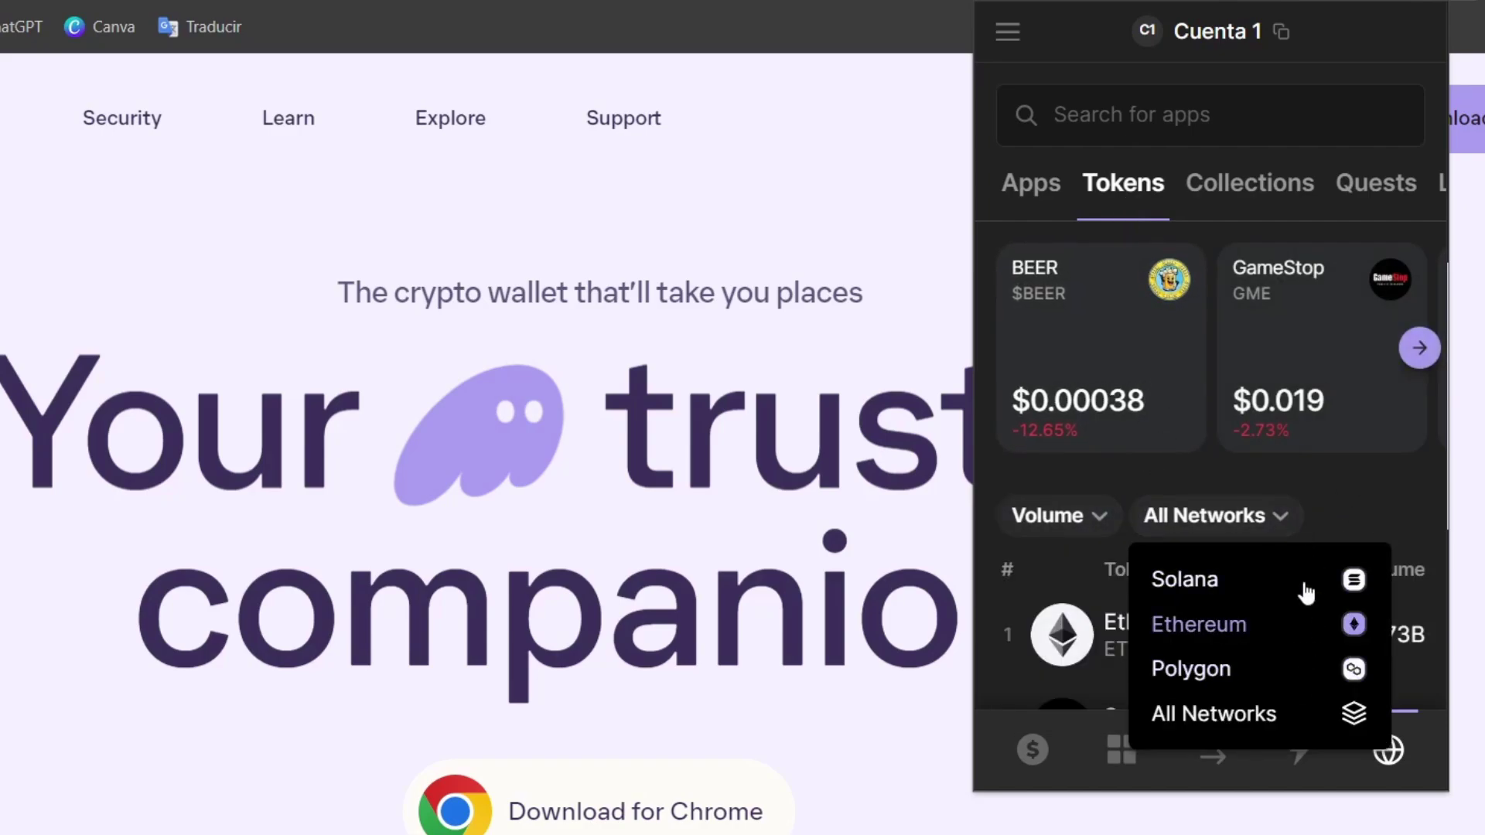
left_click(1332, 502)
scroll(1300, 531, "down", 5)
scroll(1302, 536, "up", 5)
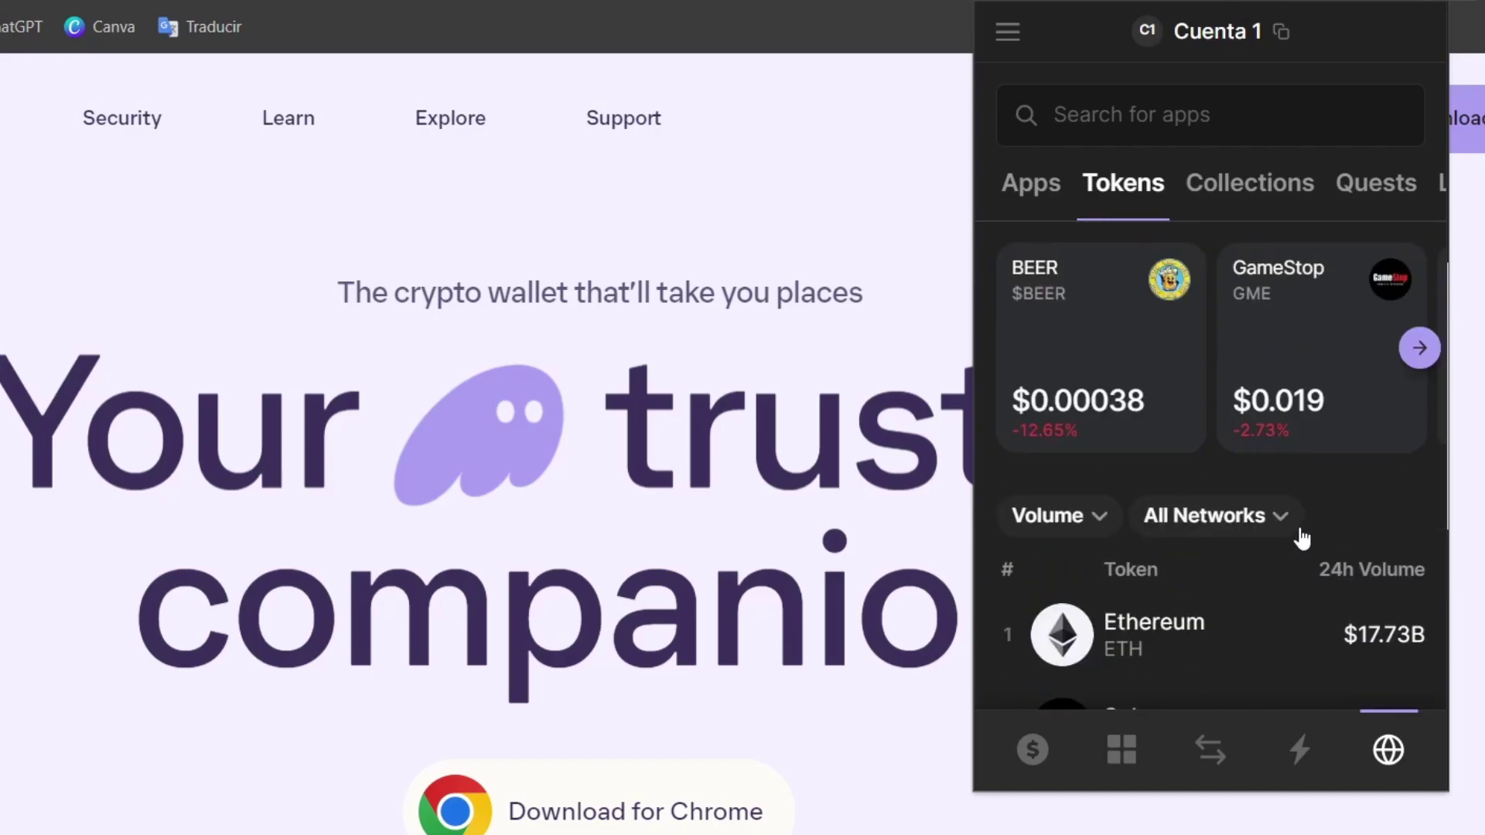
- Visit the Swap and Collectibles views, then bring up the token management list
left_click(1210, 750)
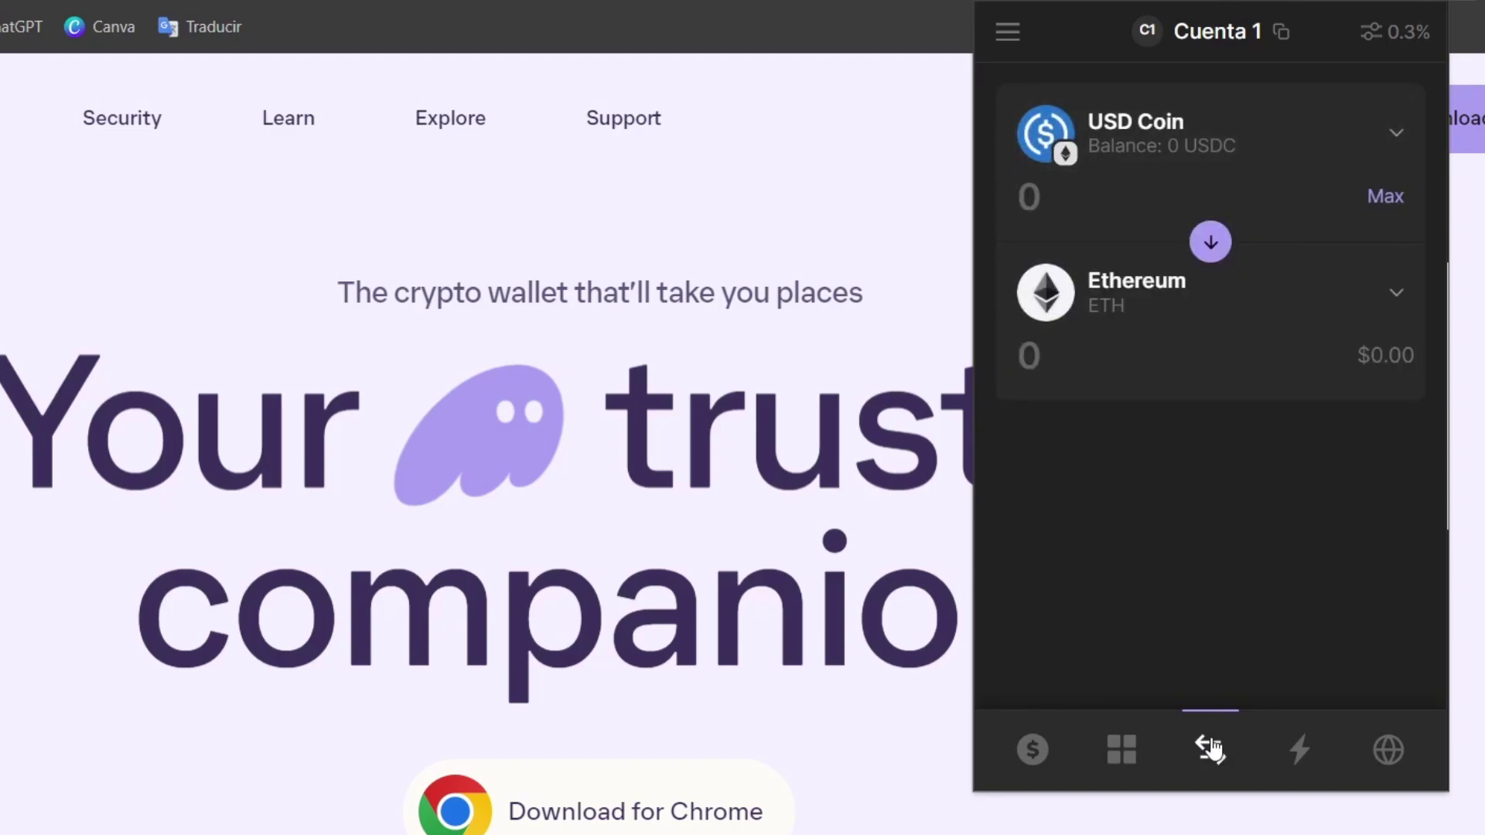
left_click(1122, 749)
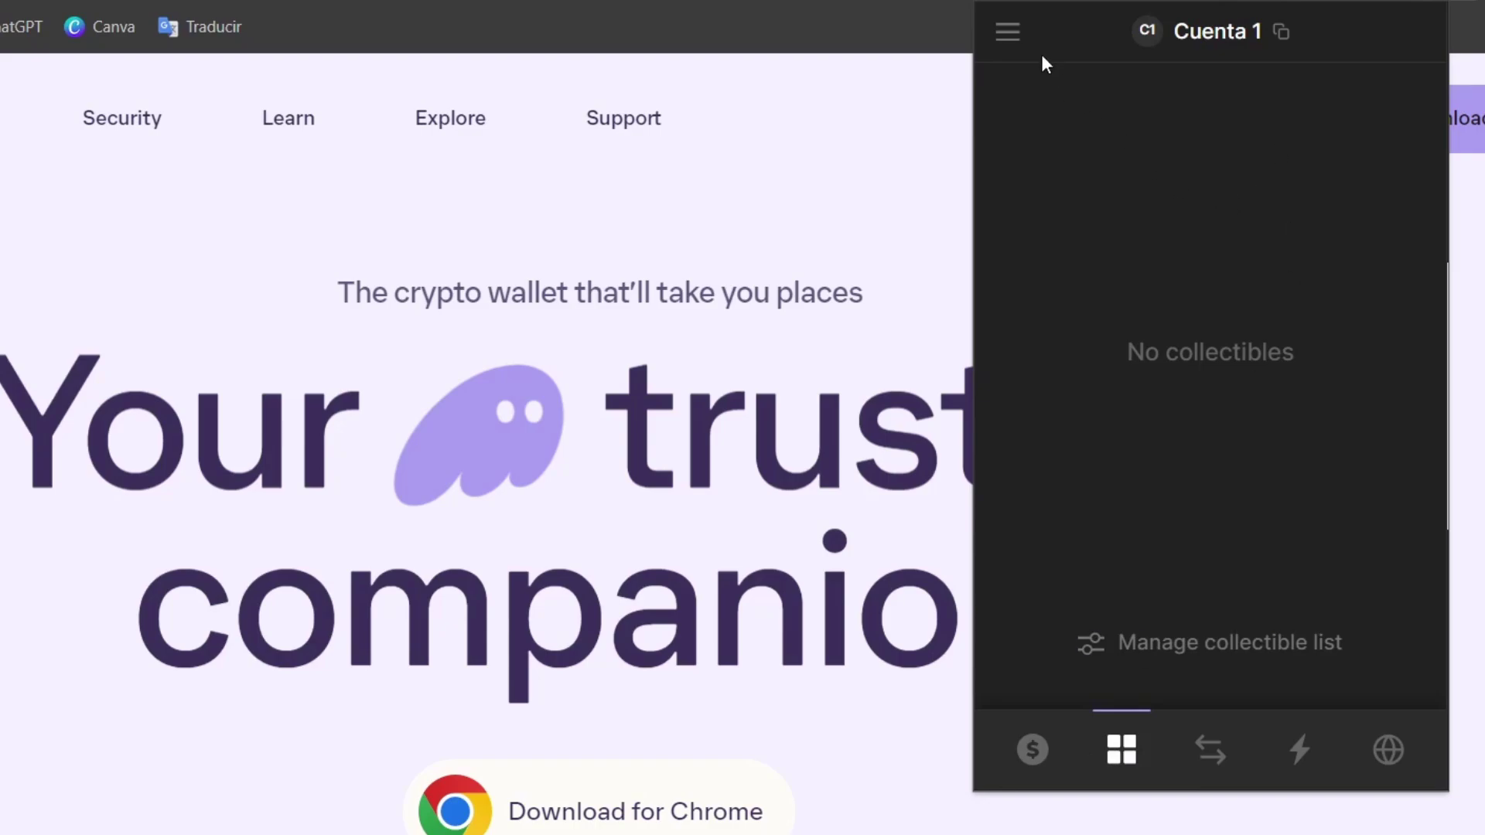
left_click(1135, 650)
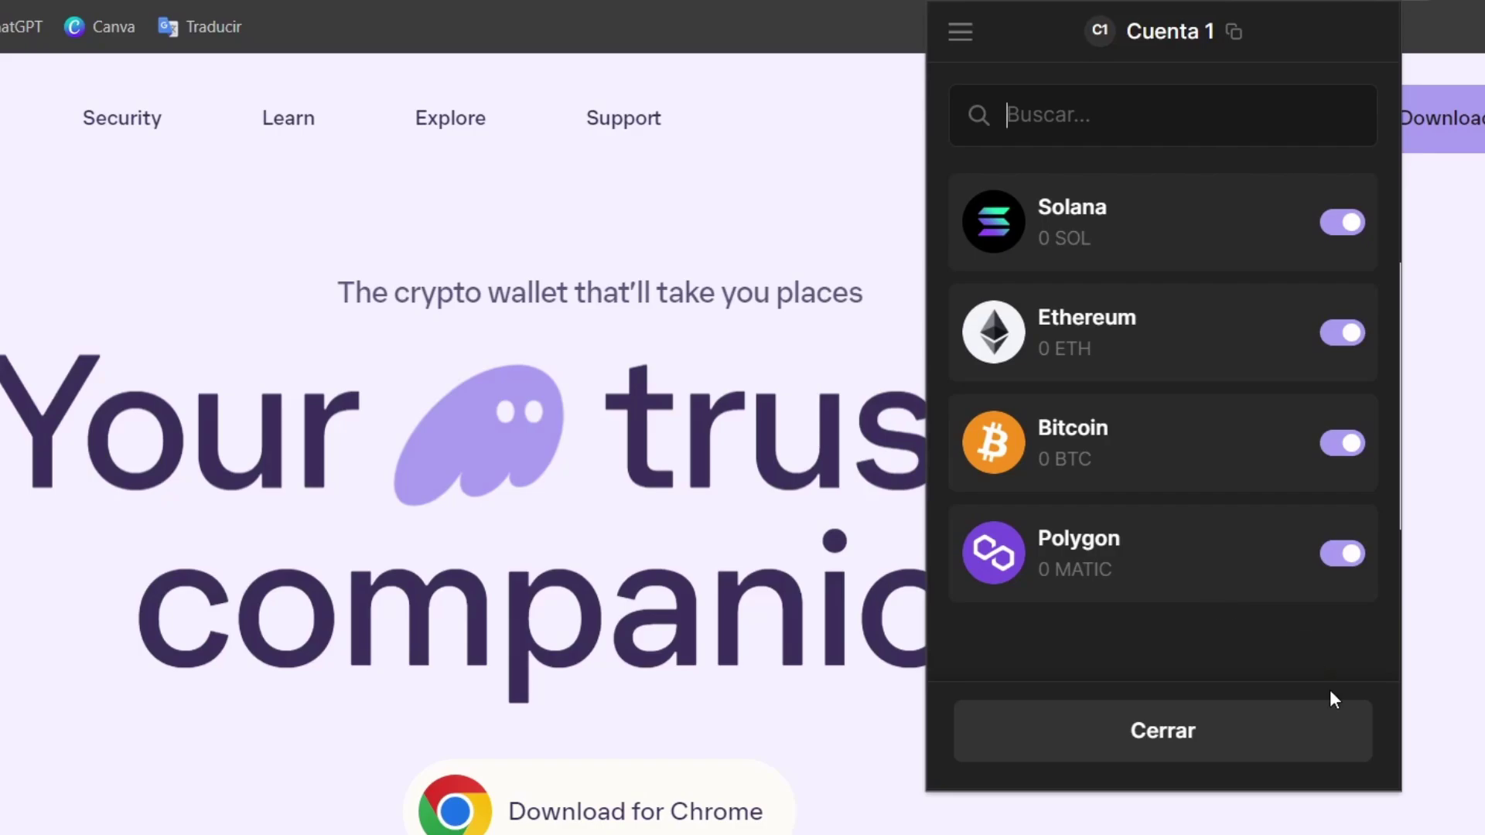
- Close the management list and set Phantom's display language to English in Preferences
left_click(1268, 734)
scroll(1175, 387, "up", 5)
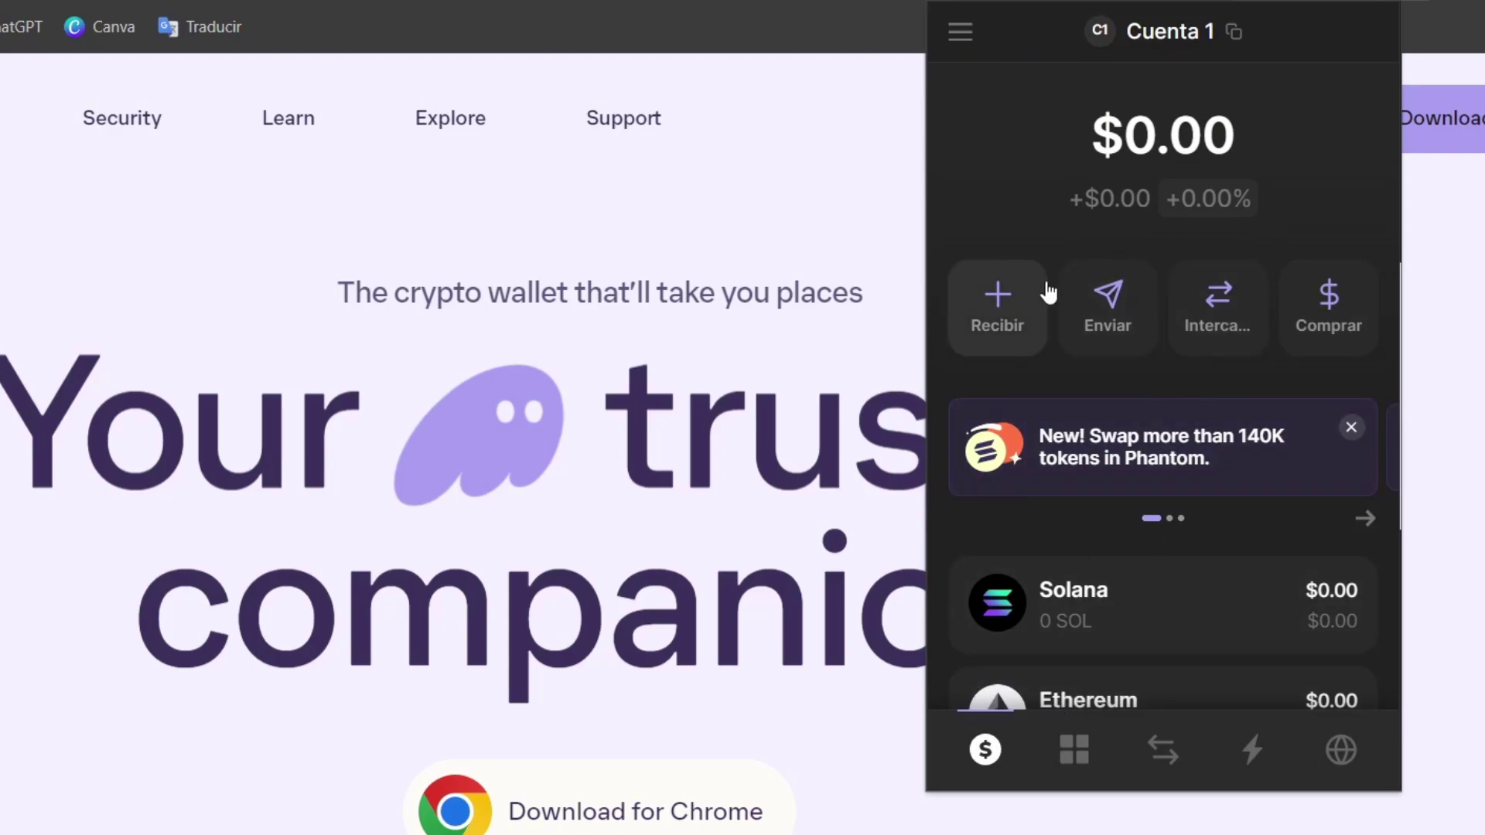
left_click(961, 31)
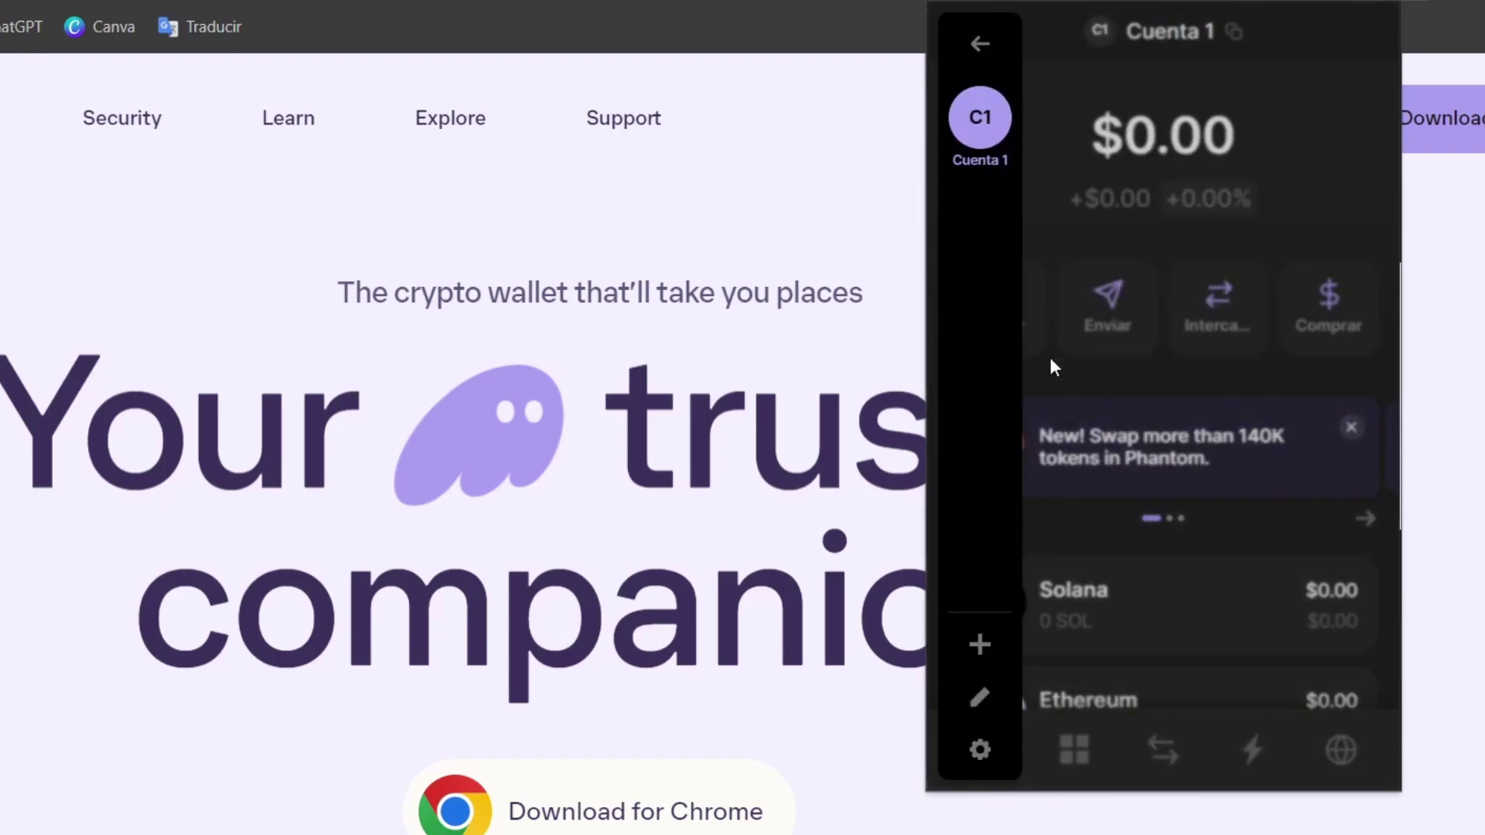
left_click(980, 749)
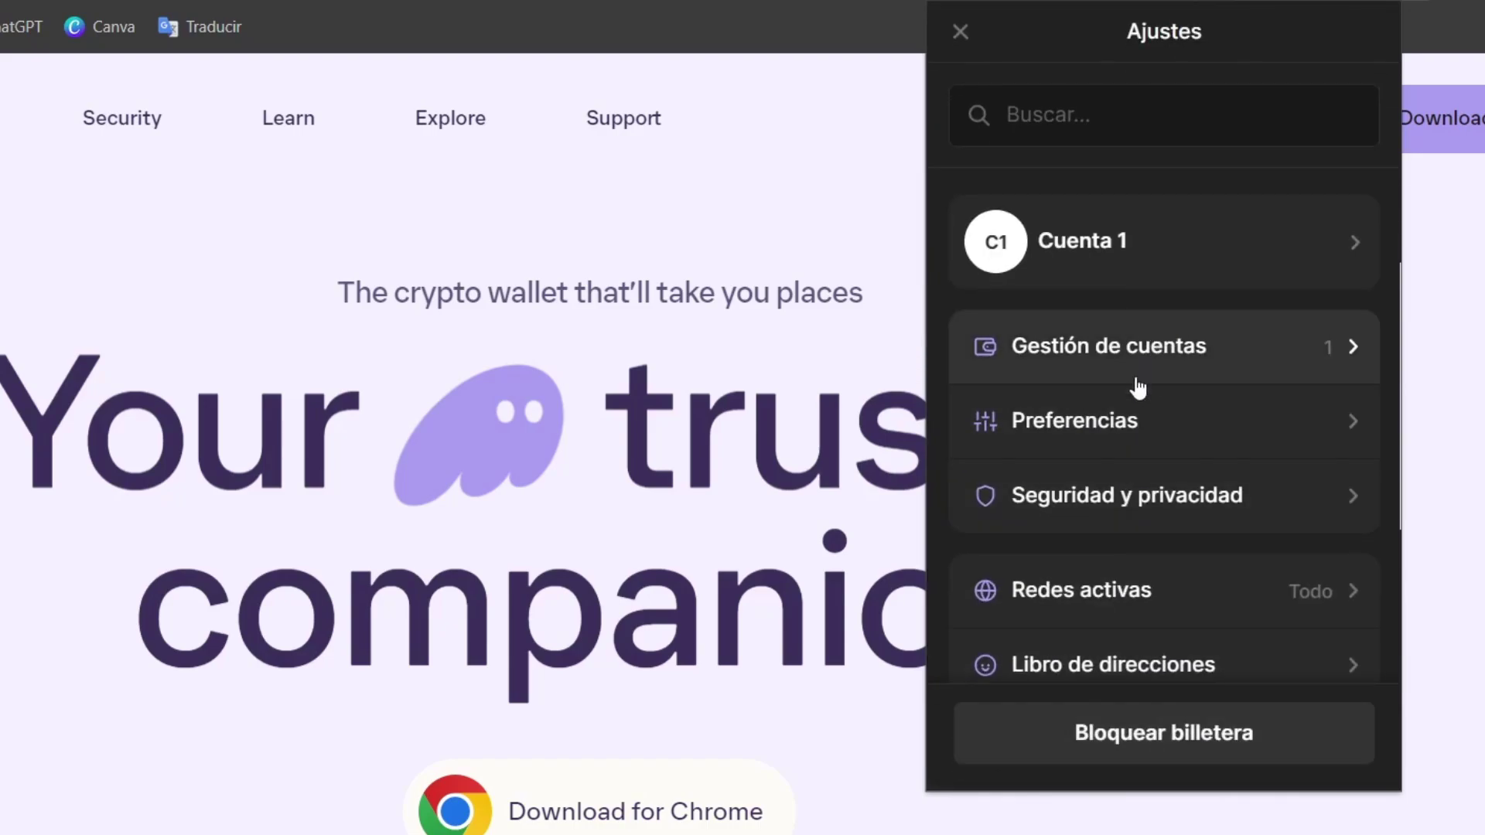
left_click(1184, 421)
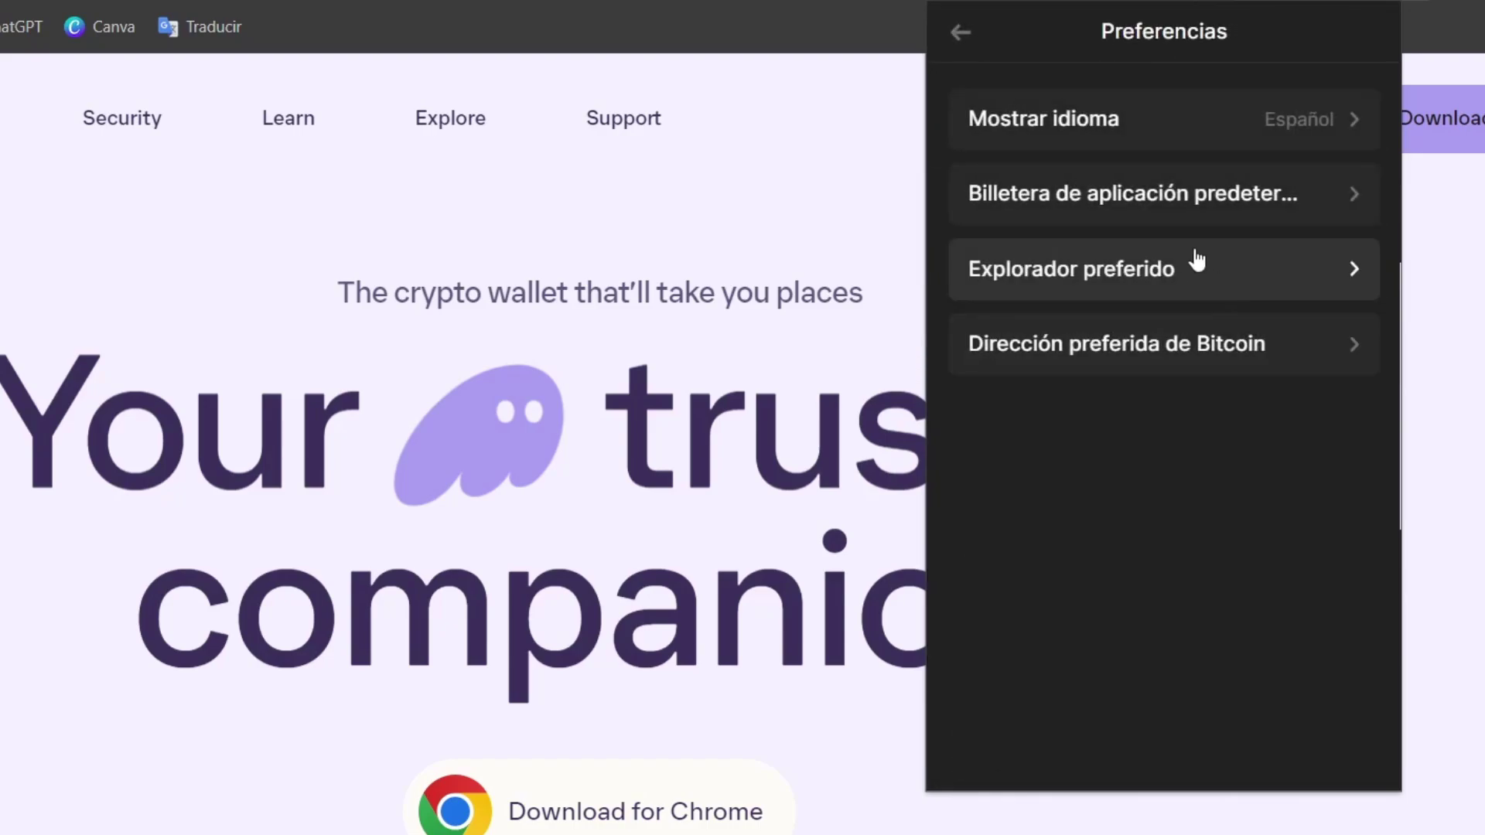
left_click(1155, 140)
left_click(1094, 127)
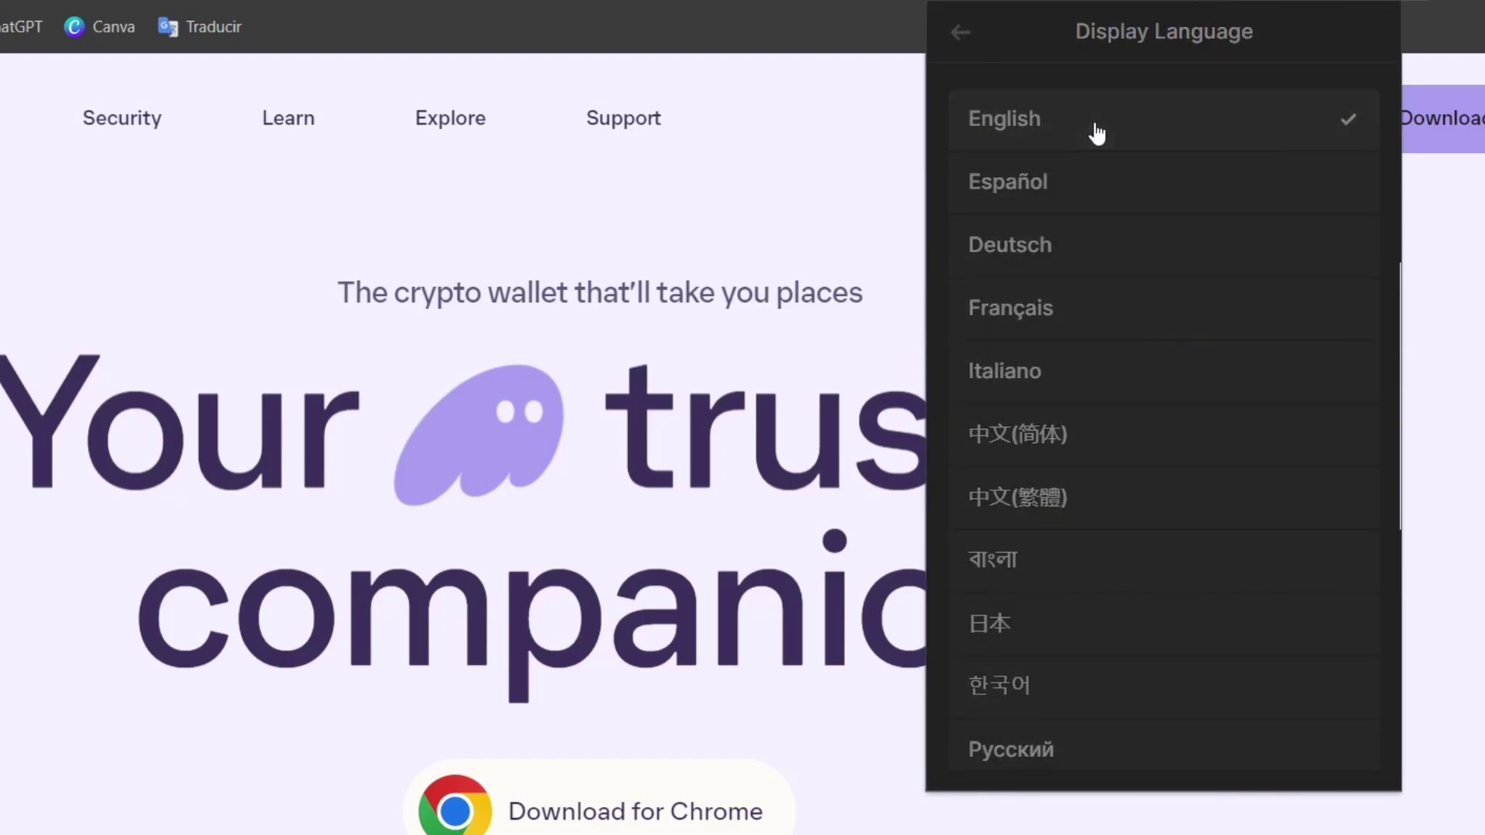
- Browse the Active Networks, Manage Accounts and Preferences pages without changes, returning to settings
left_click(961, 34)
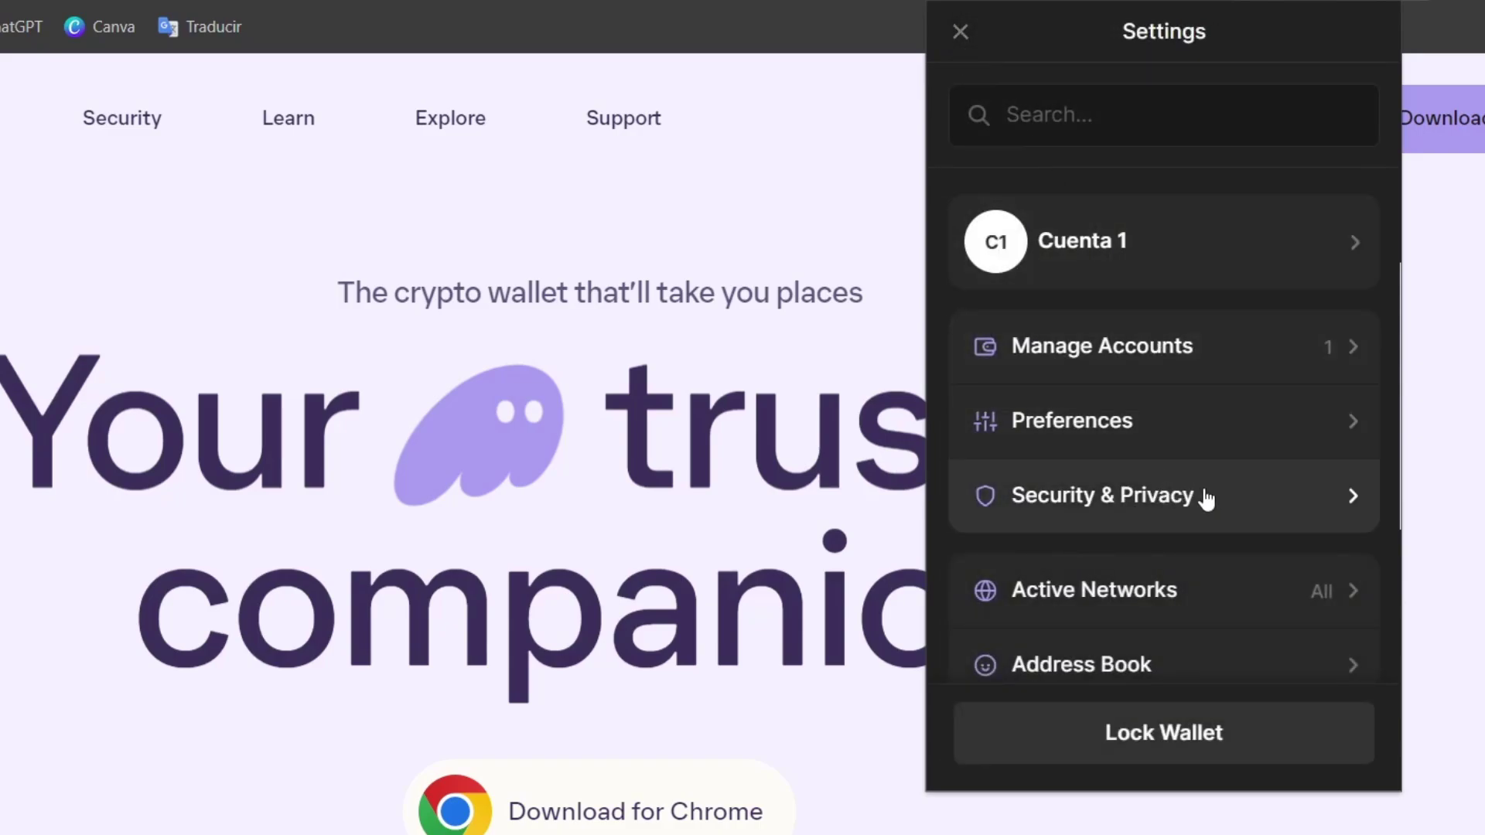
scroll(1211, 506, "down", 2)
left_click(1123, 458)
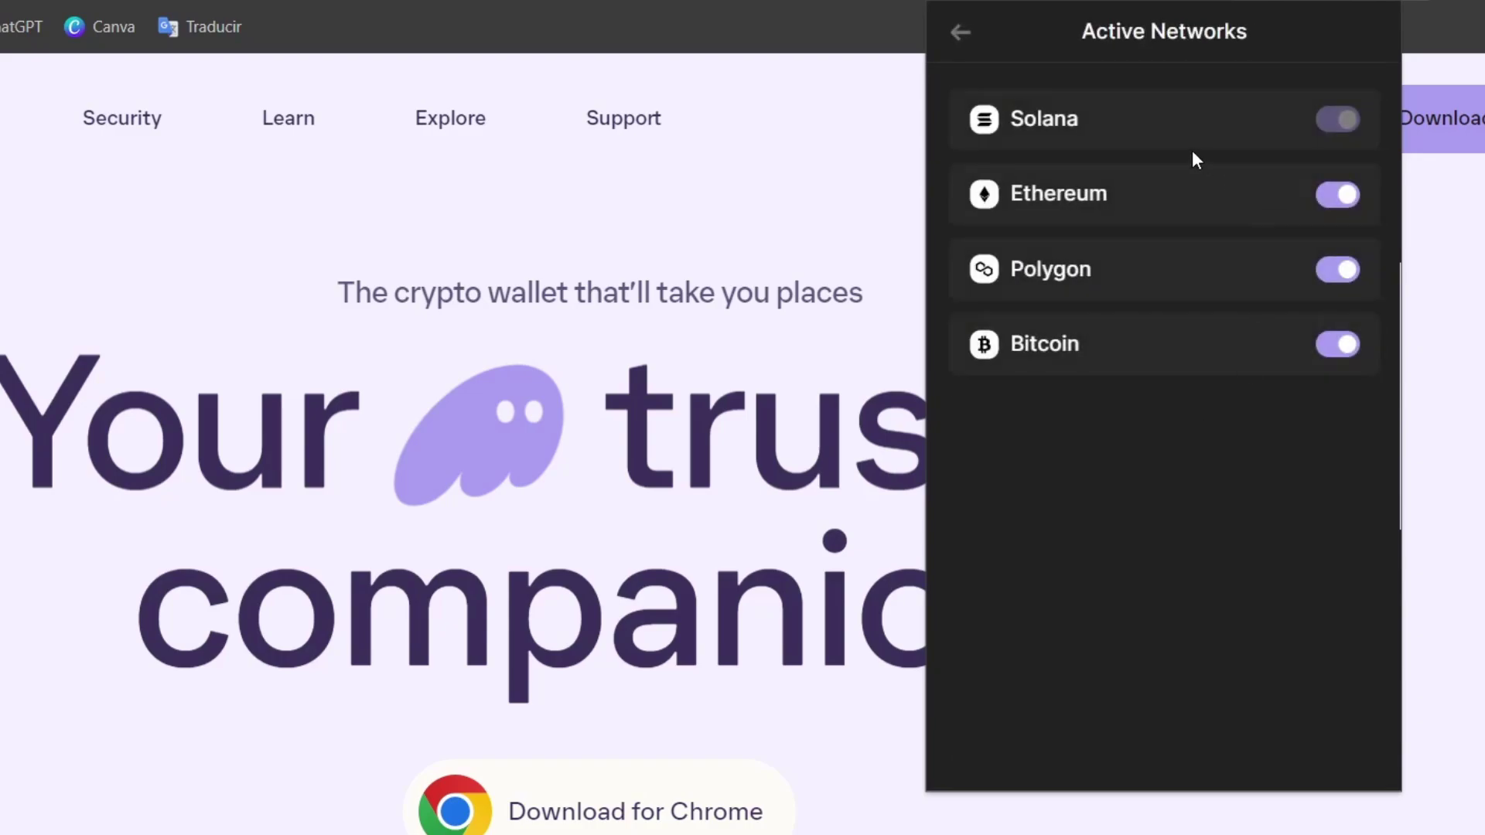
left_click(962, 34)
scroll(1318, 426, "down", 3)
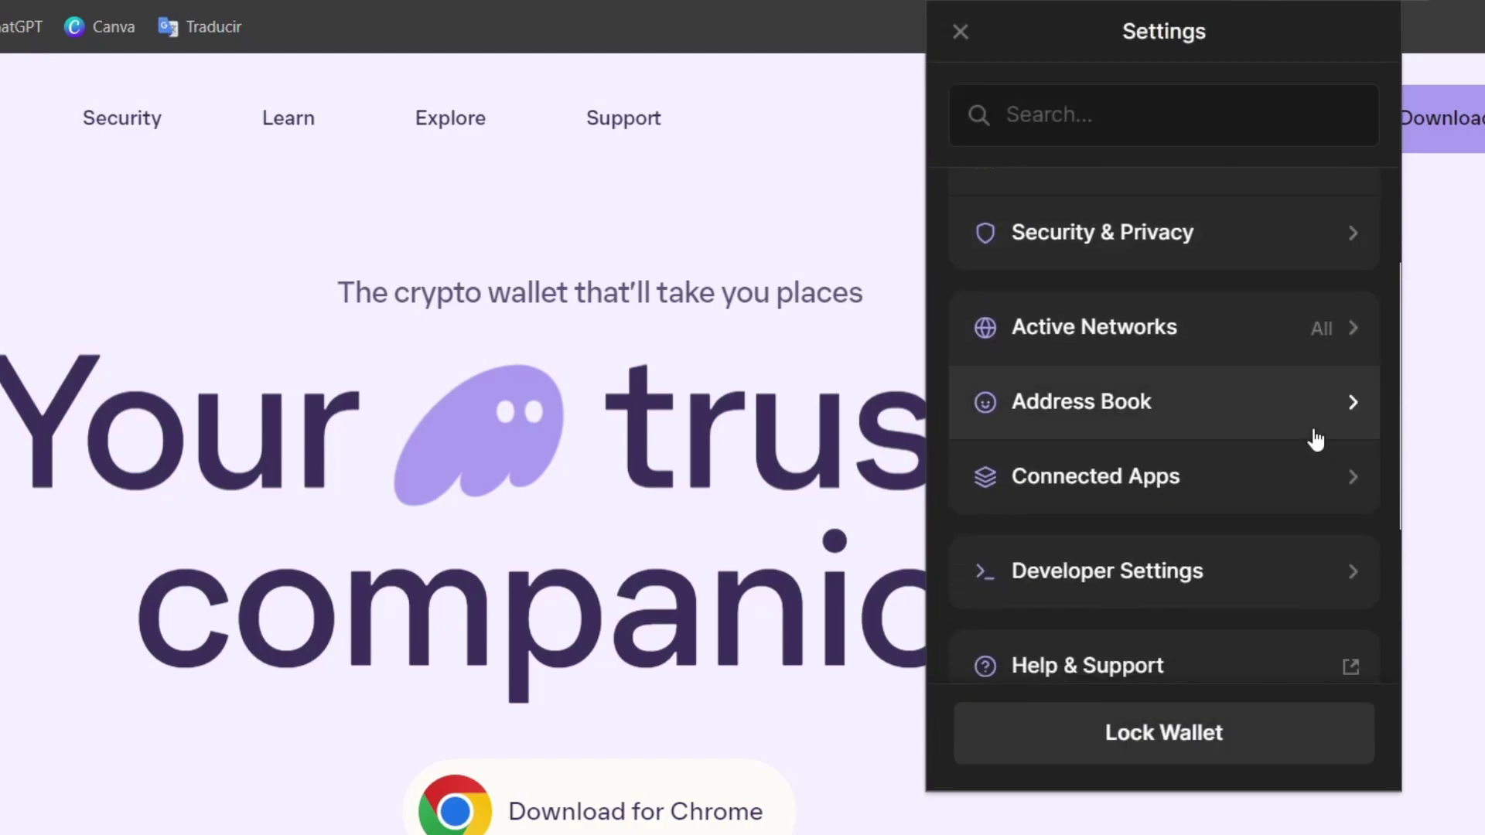
scroll(1170, 457, "up", 3)
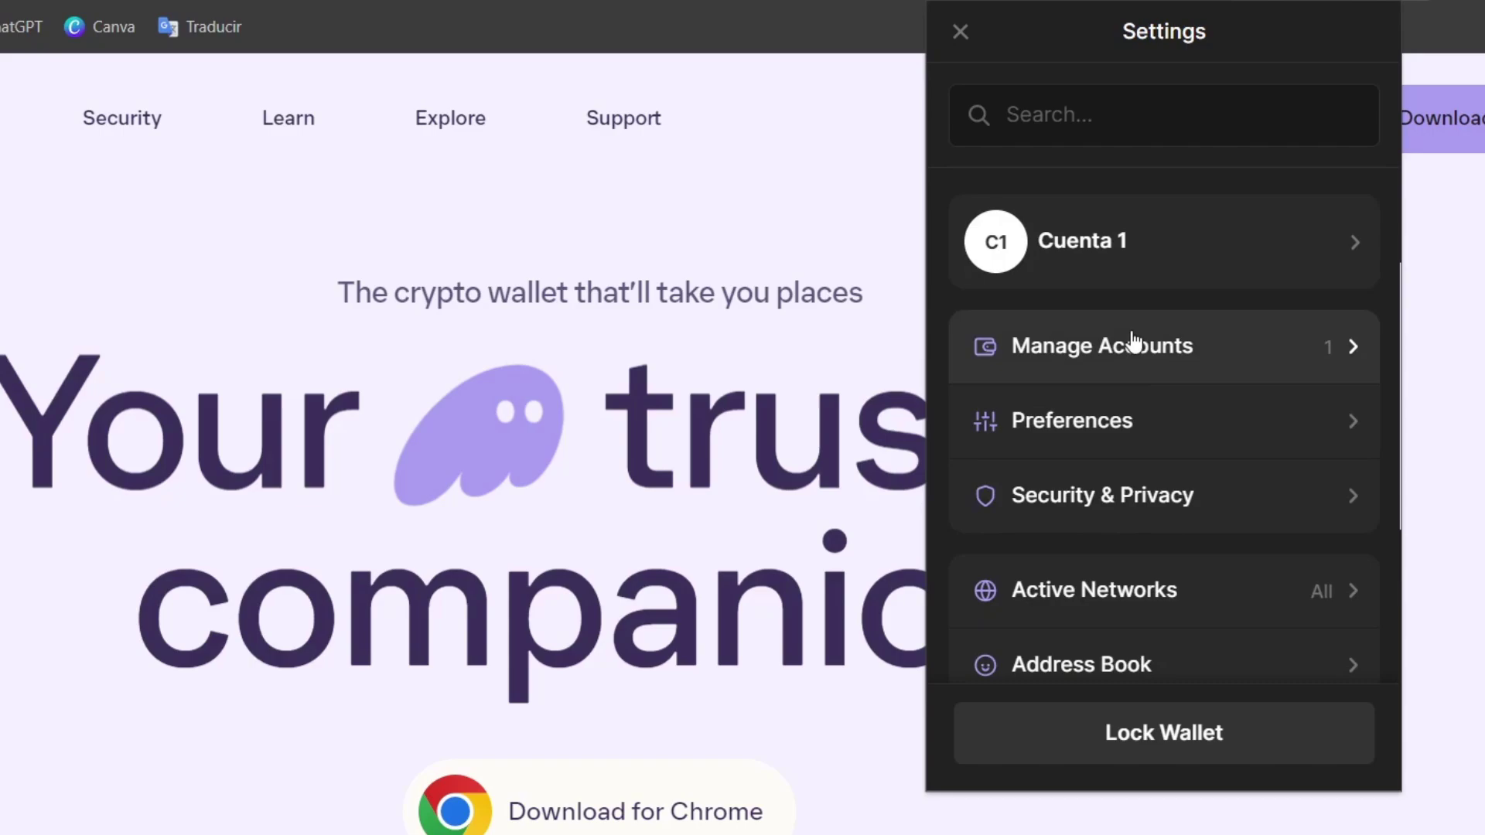
left_click(1207, 341)
left_click(961, 32)
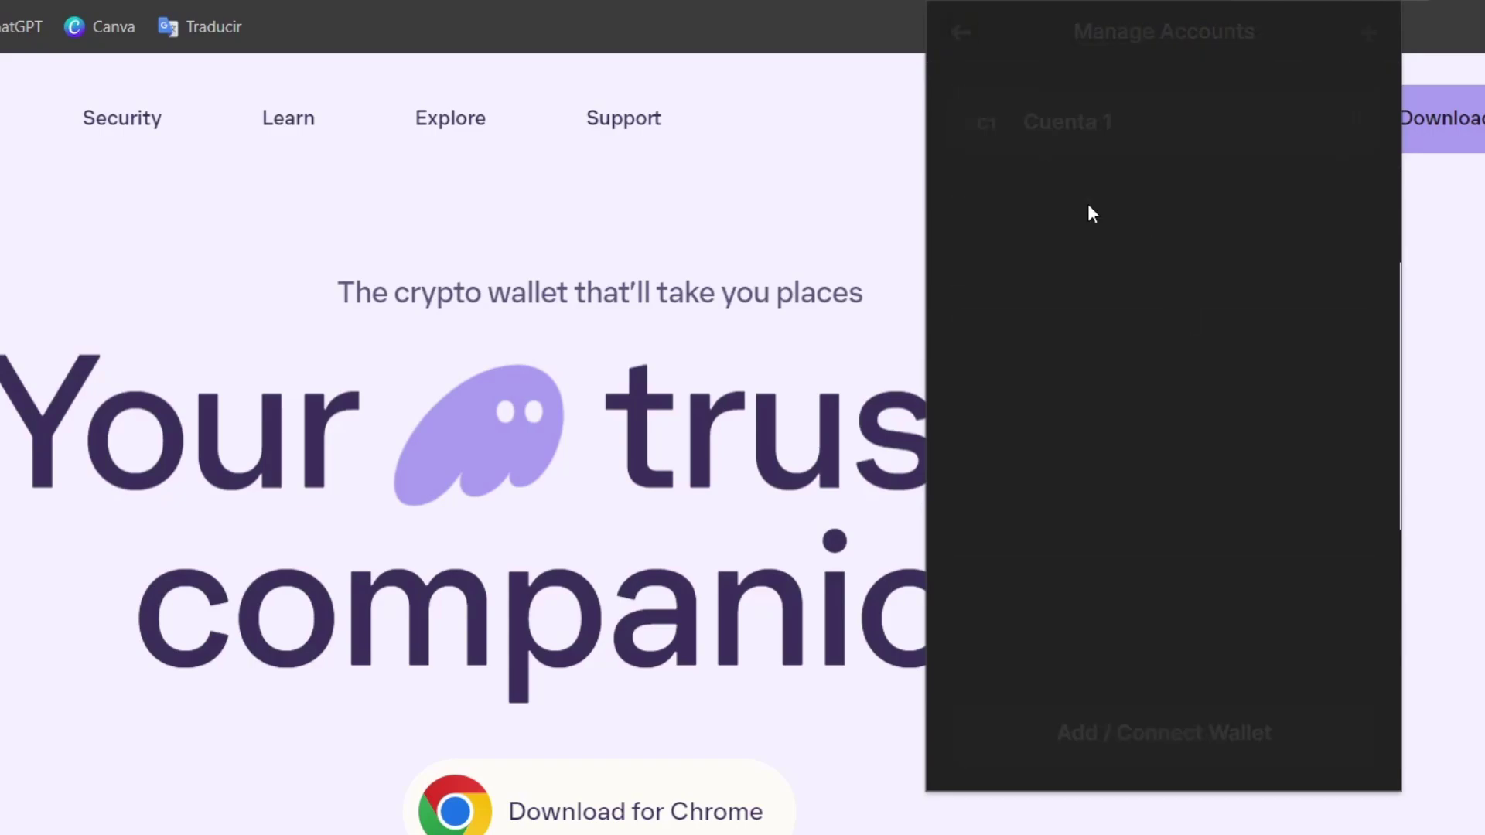
left_click(1200, 447)
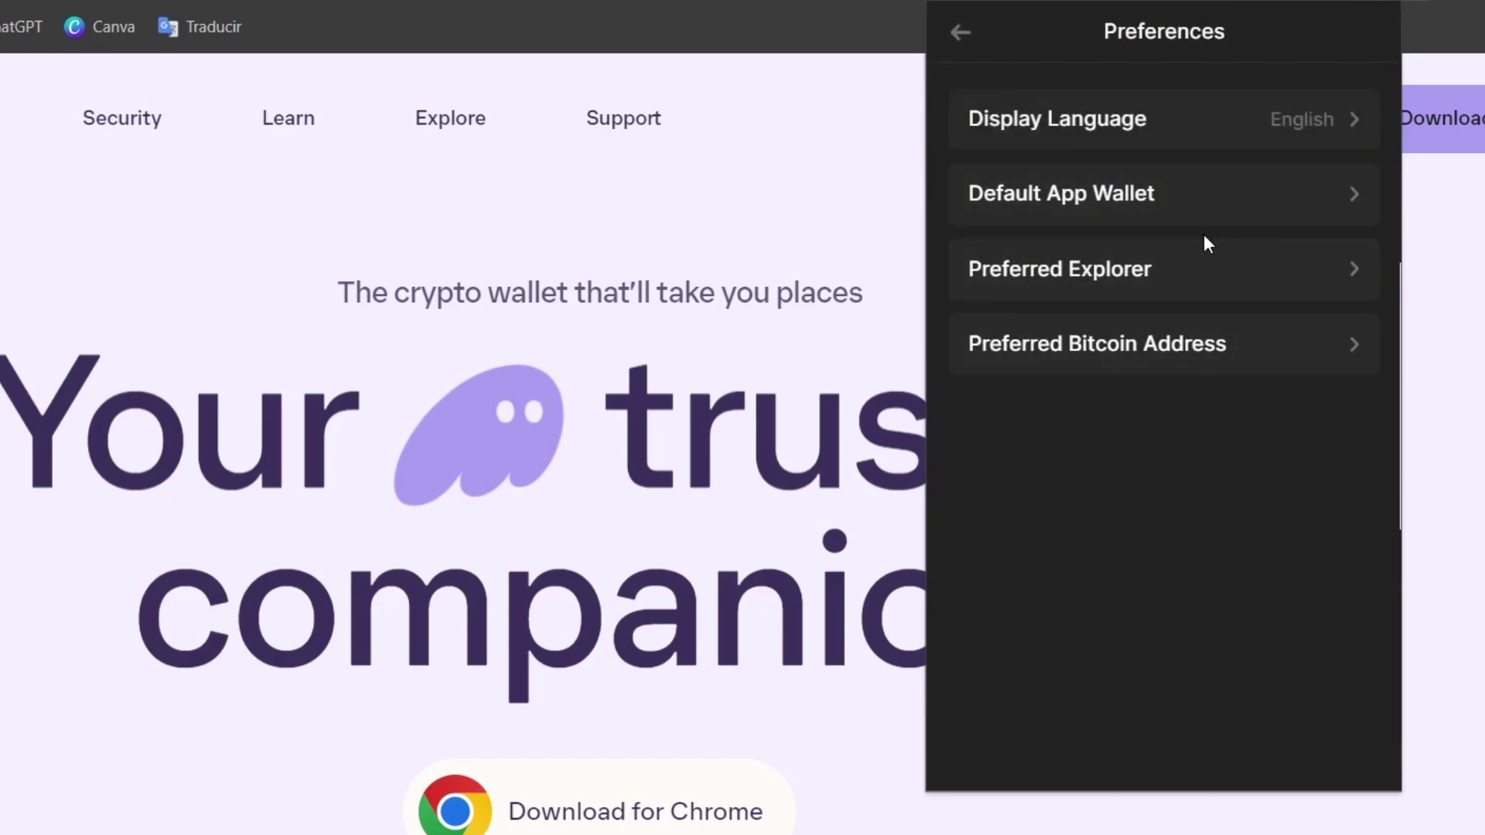
left_click(961, 33)
- Leave settings and view the Solana receive address and QR code, then close it
left_click(967, 39)
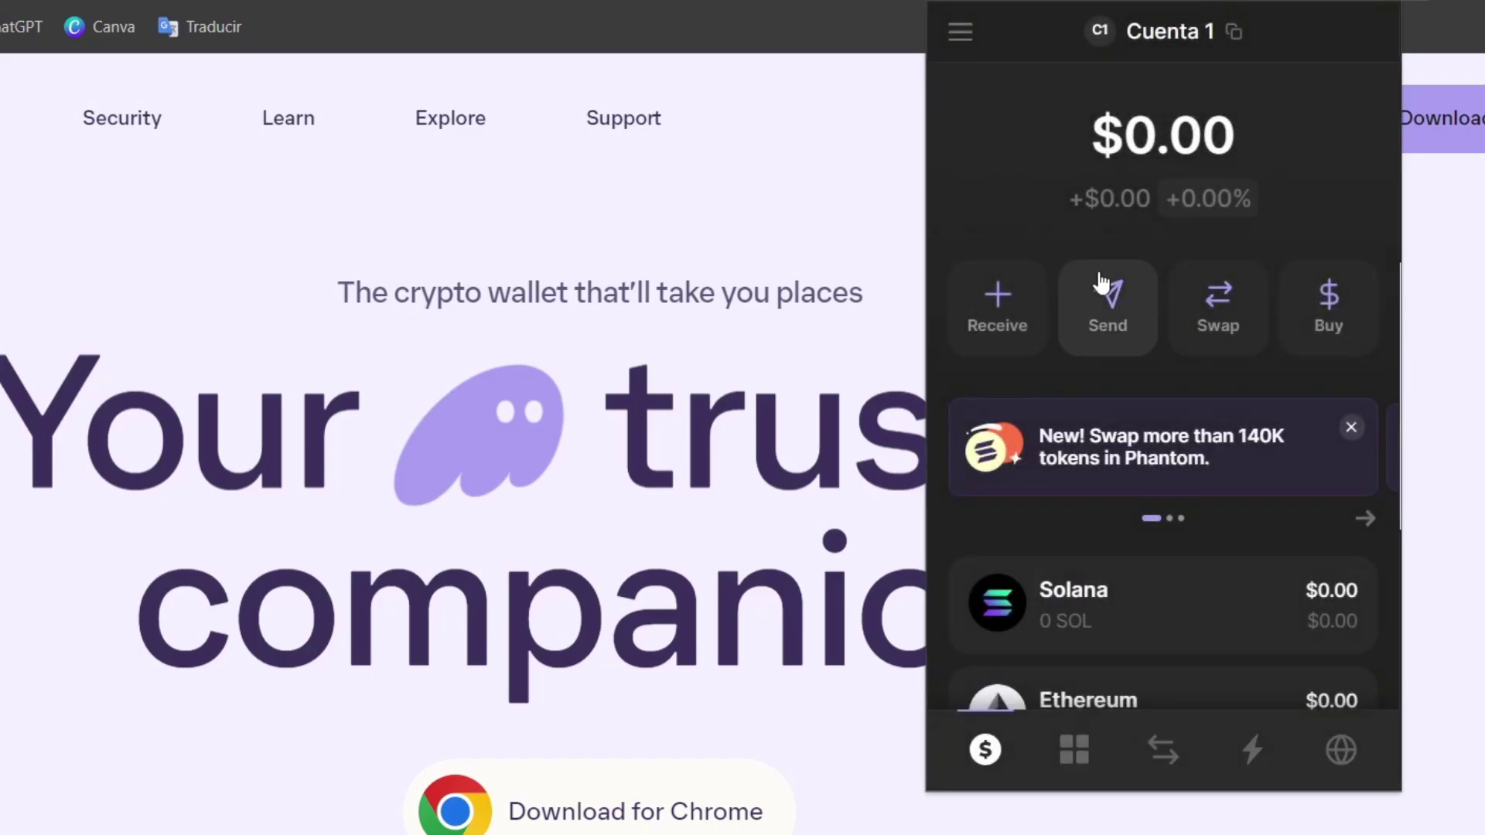
left_click(1005, 333)
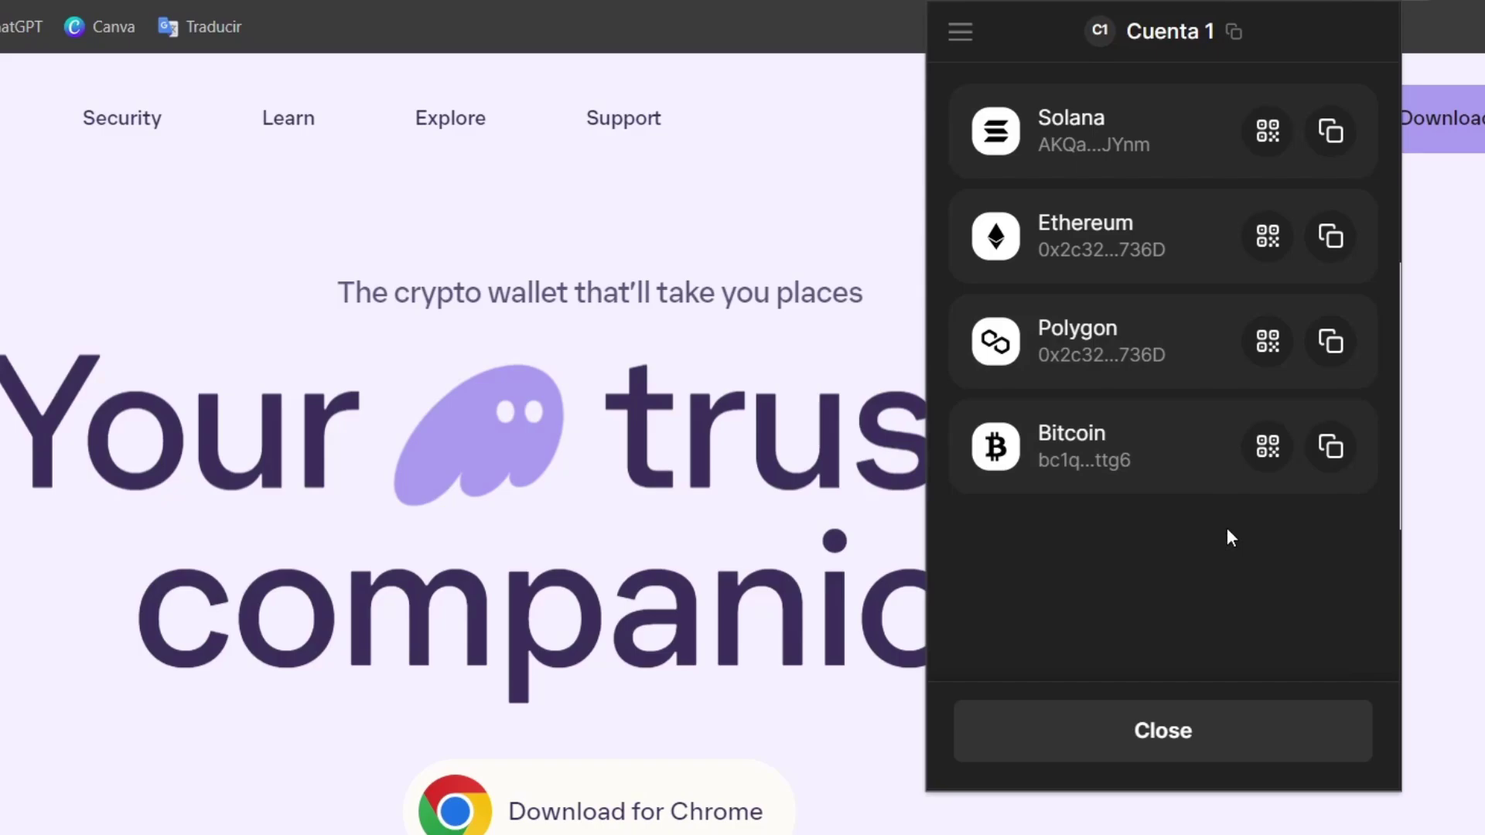
left_click(1145, 160)
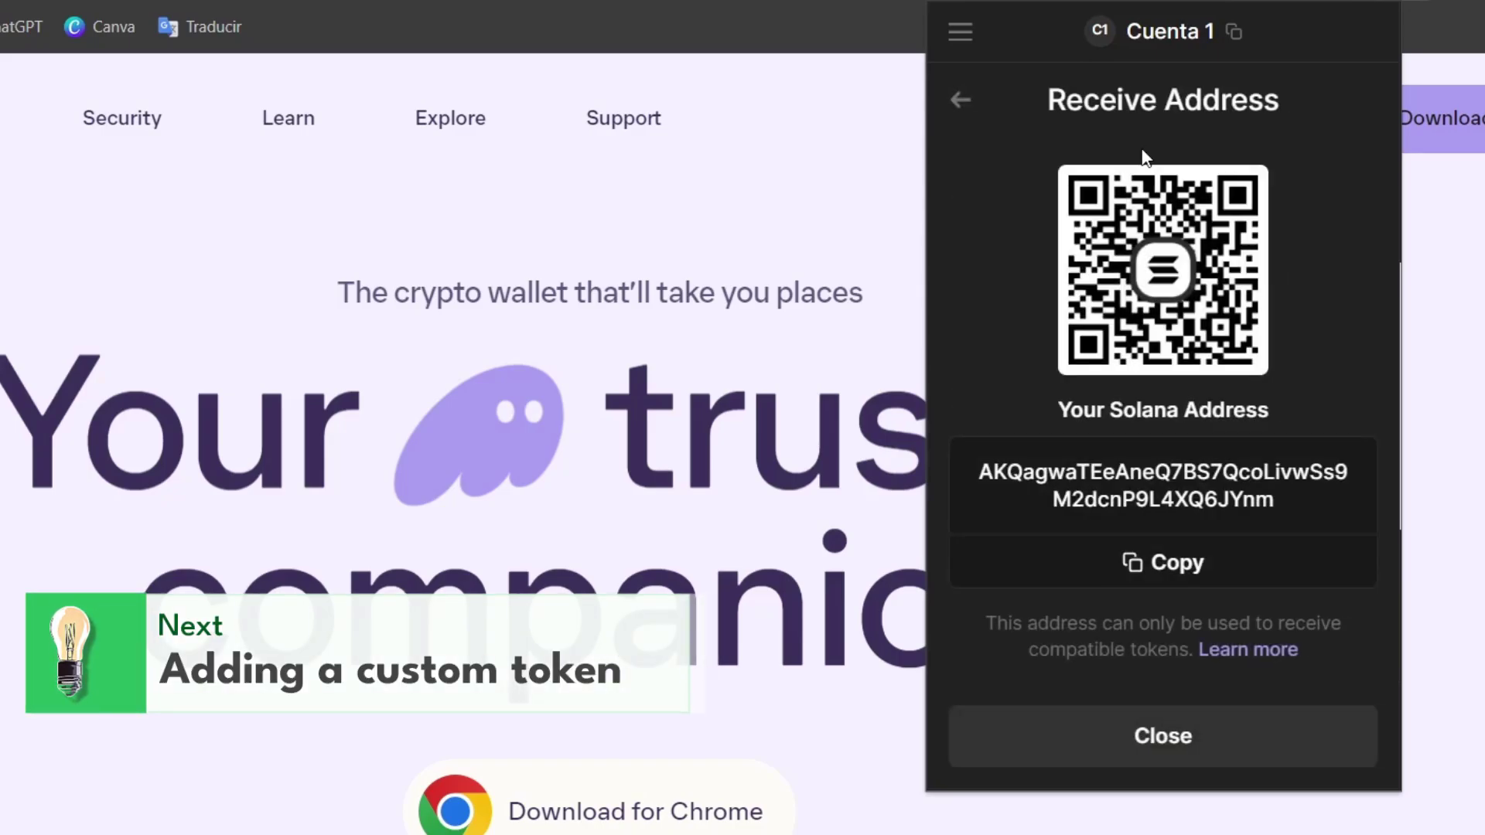
left_click(1210, 729)
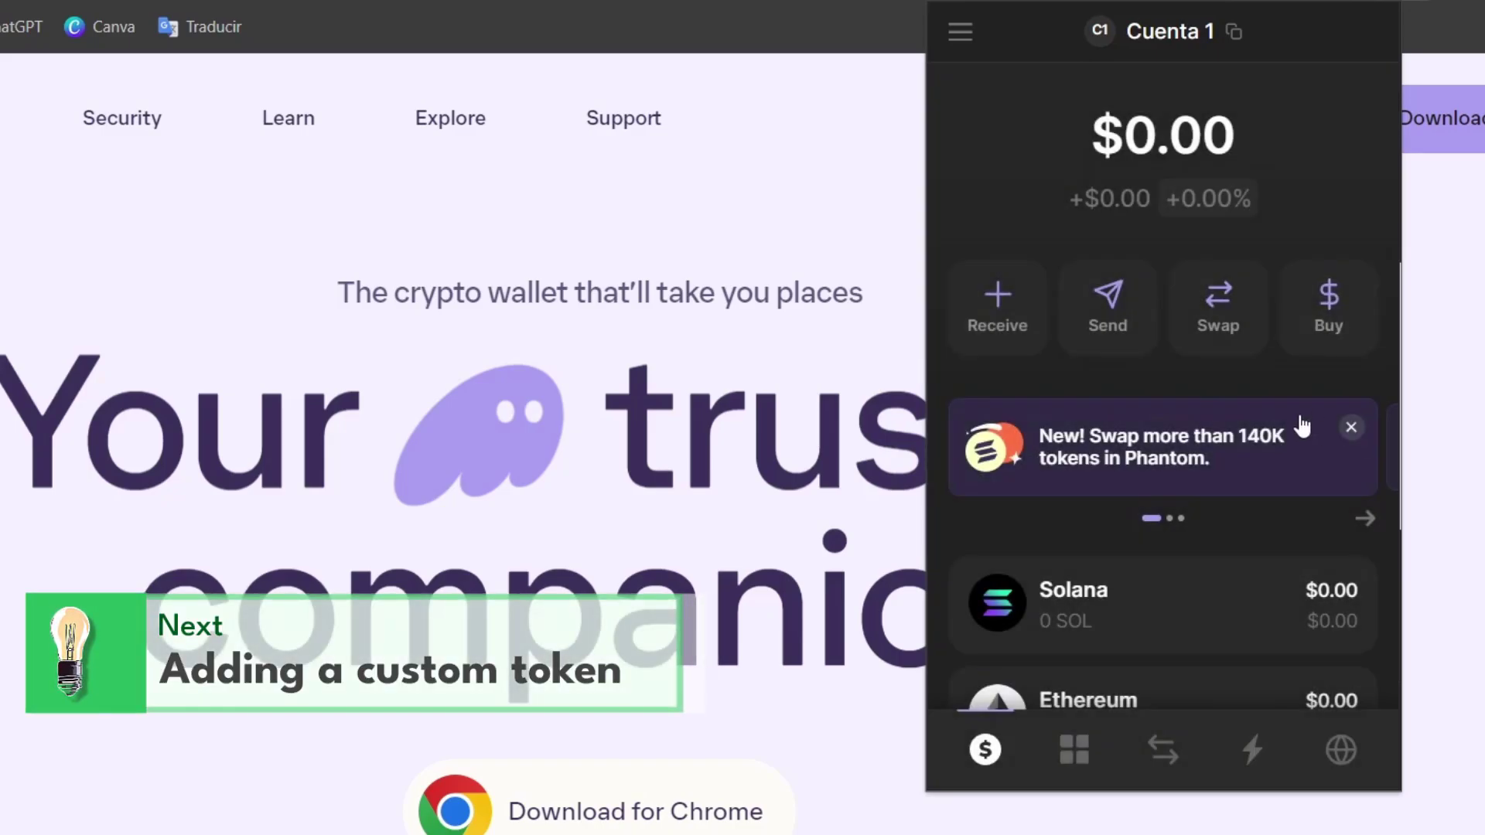
scroll(1247, 592, "down", 5)
- Open and close the token list management, then the Swap and Collectibles views and collectible management
left_click(1238, 647)
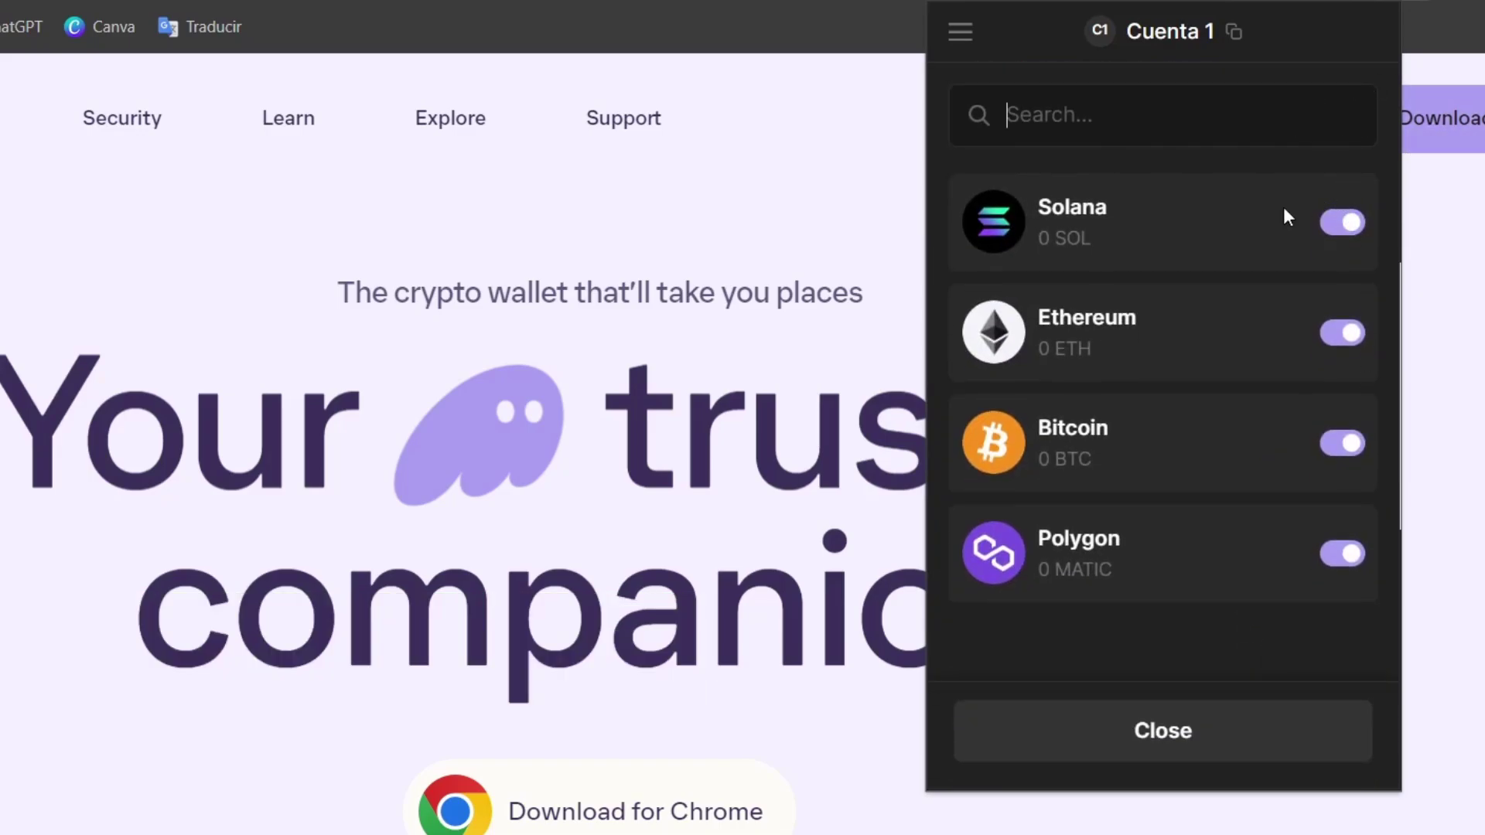
left_click(1230, 731)
left_click(1157, 754)
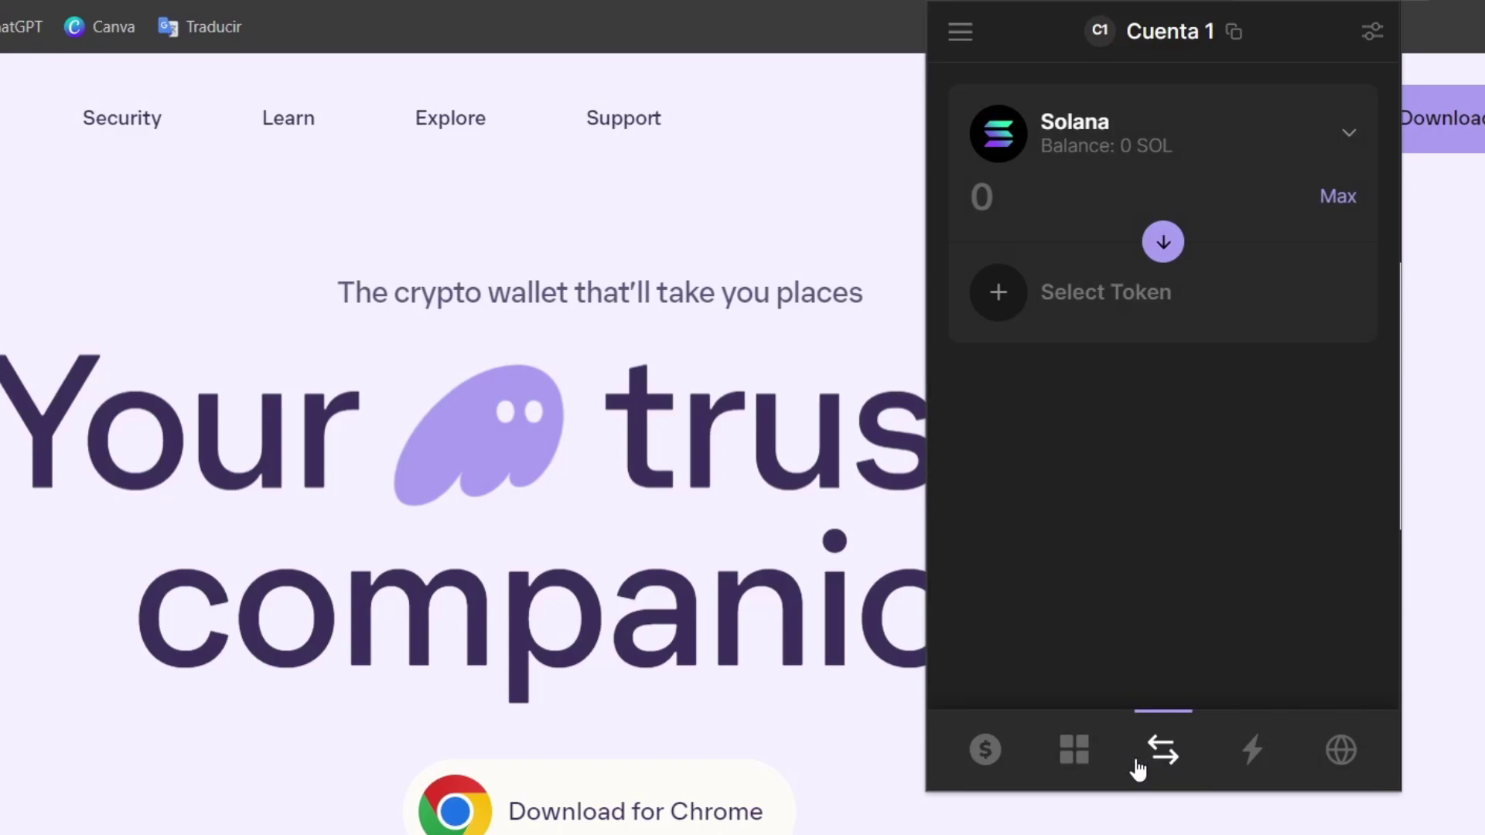
left_click(1076, 751)
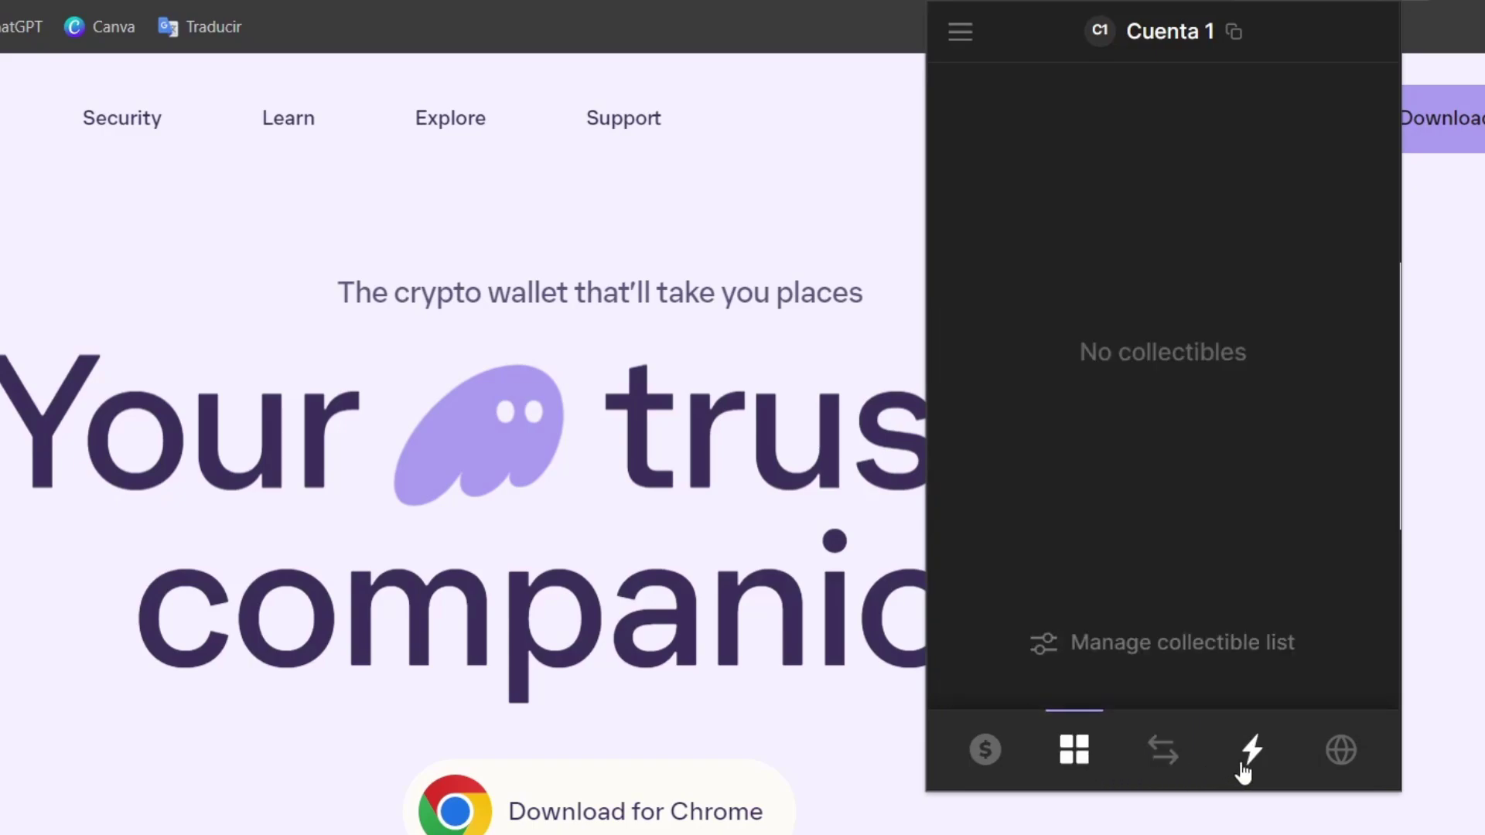
left_click(1201, 645)
left_click(1207, 727)
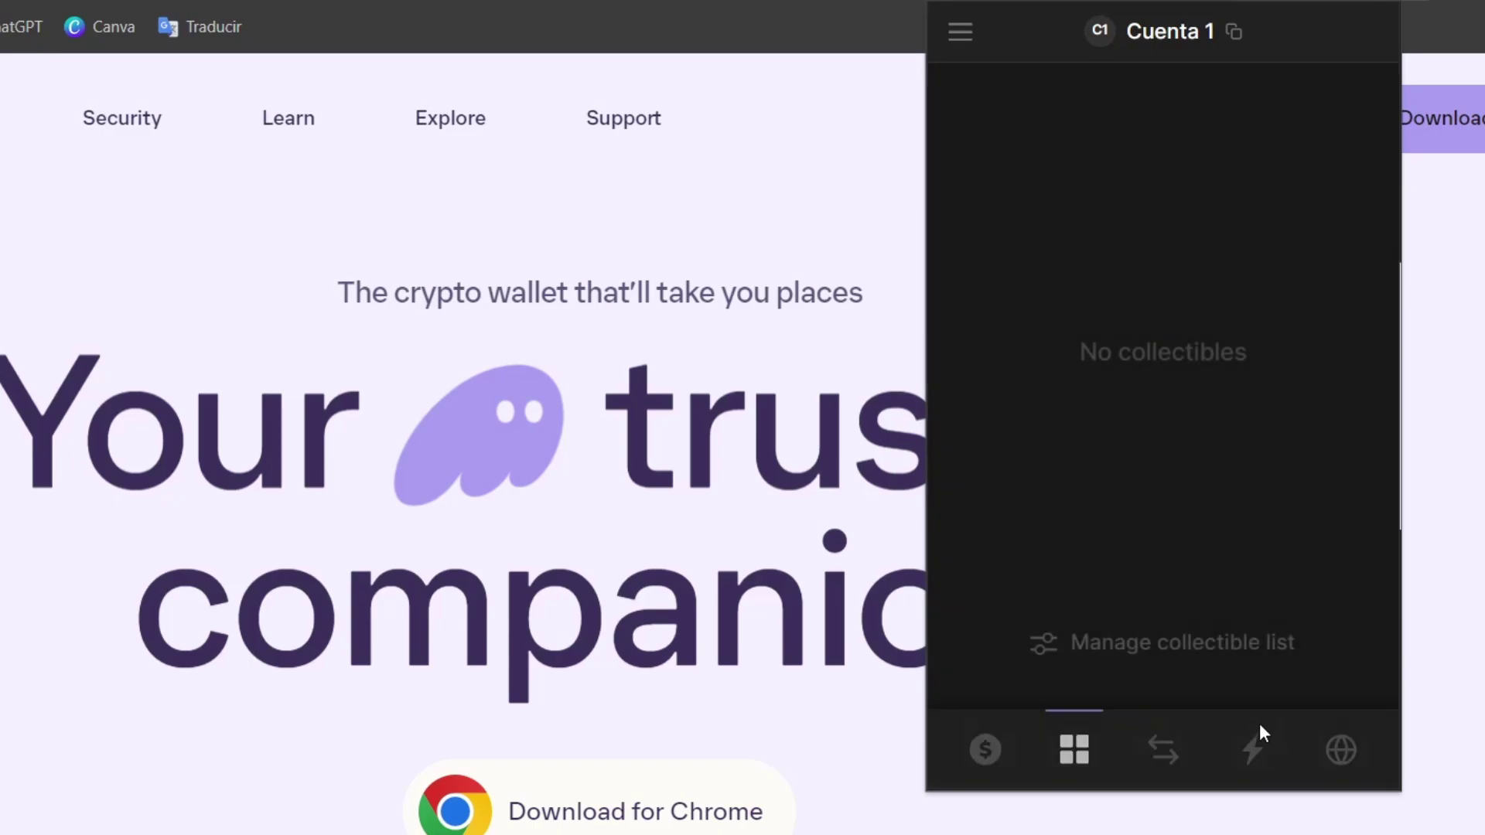
- Check recent activity, then list trending Tokens in Explore ranked by 24h volume
left_click(1255, 744)
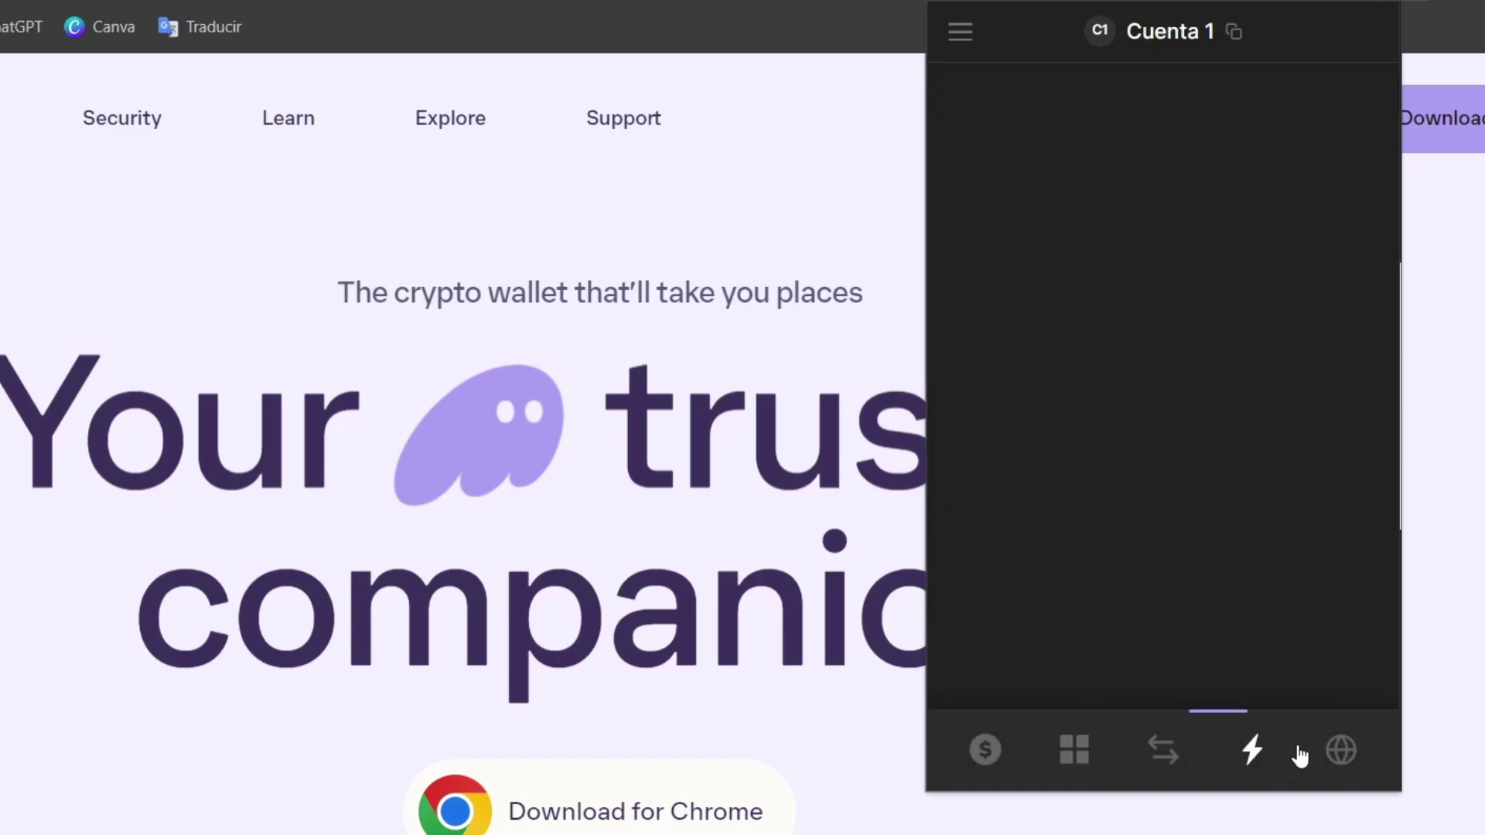
left_click(1341, 752)
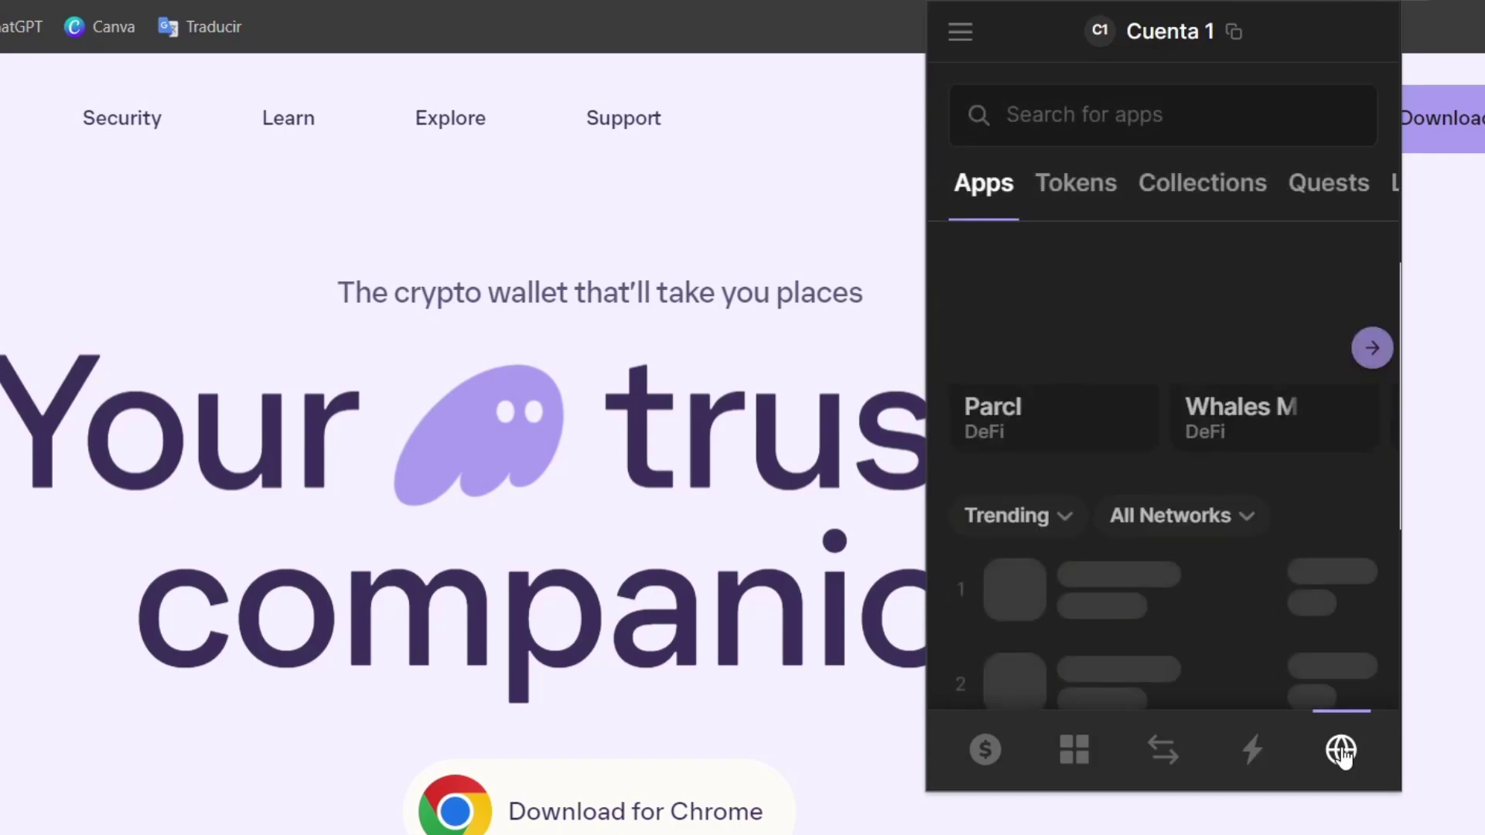
left_click(1105, 192)
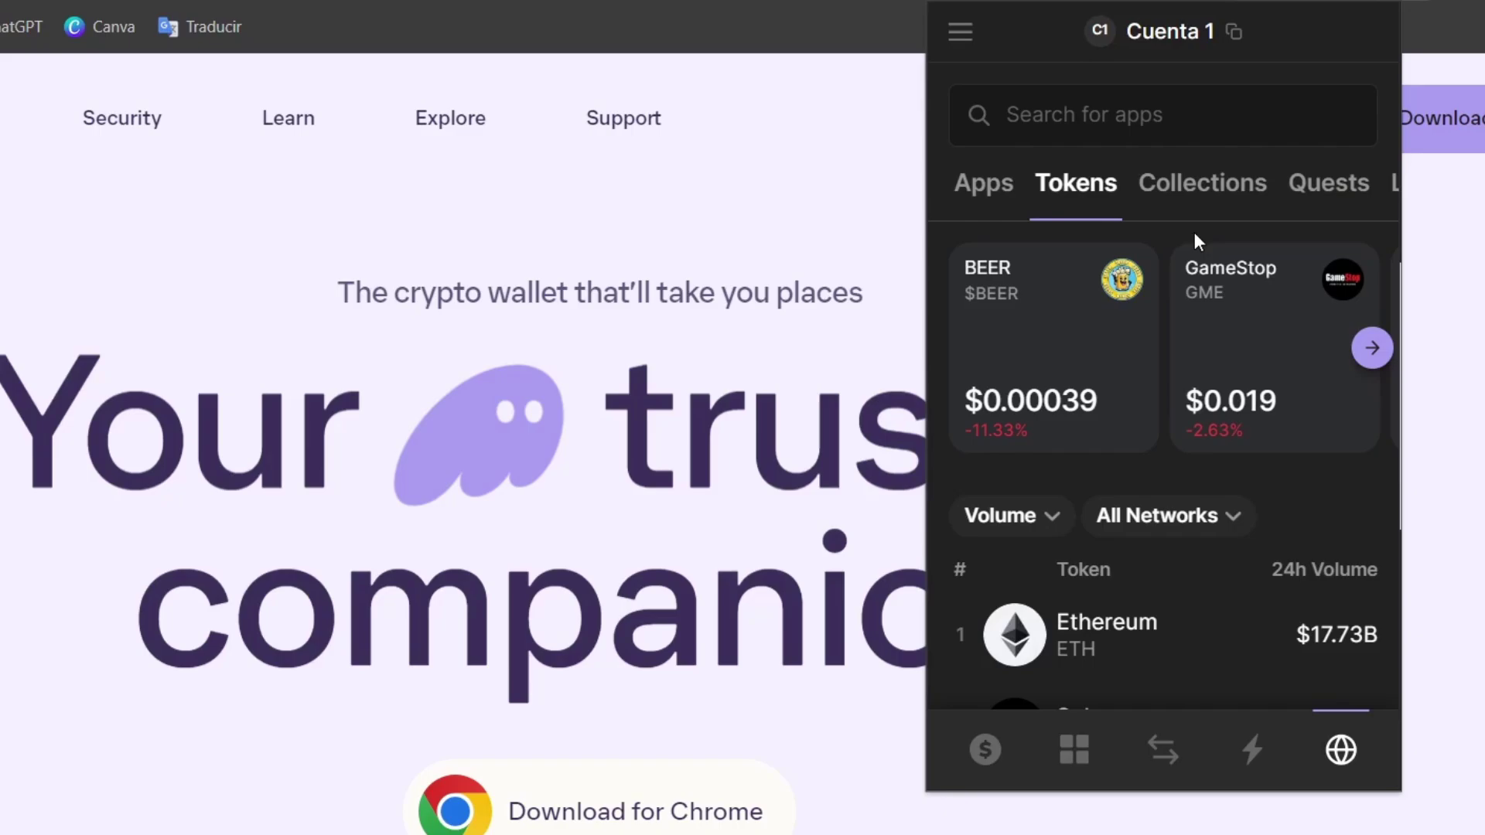
scroll(1226, 519, "down", 10)
scroll(1220, 532, "up", 5)
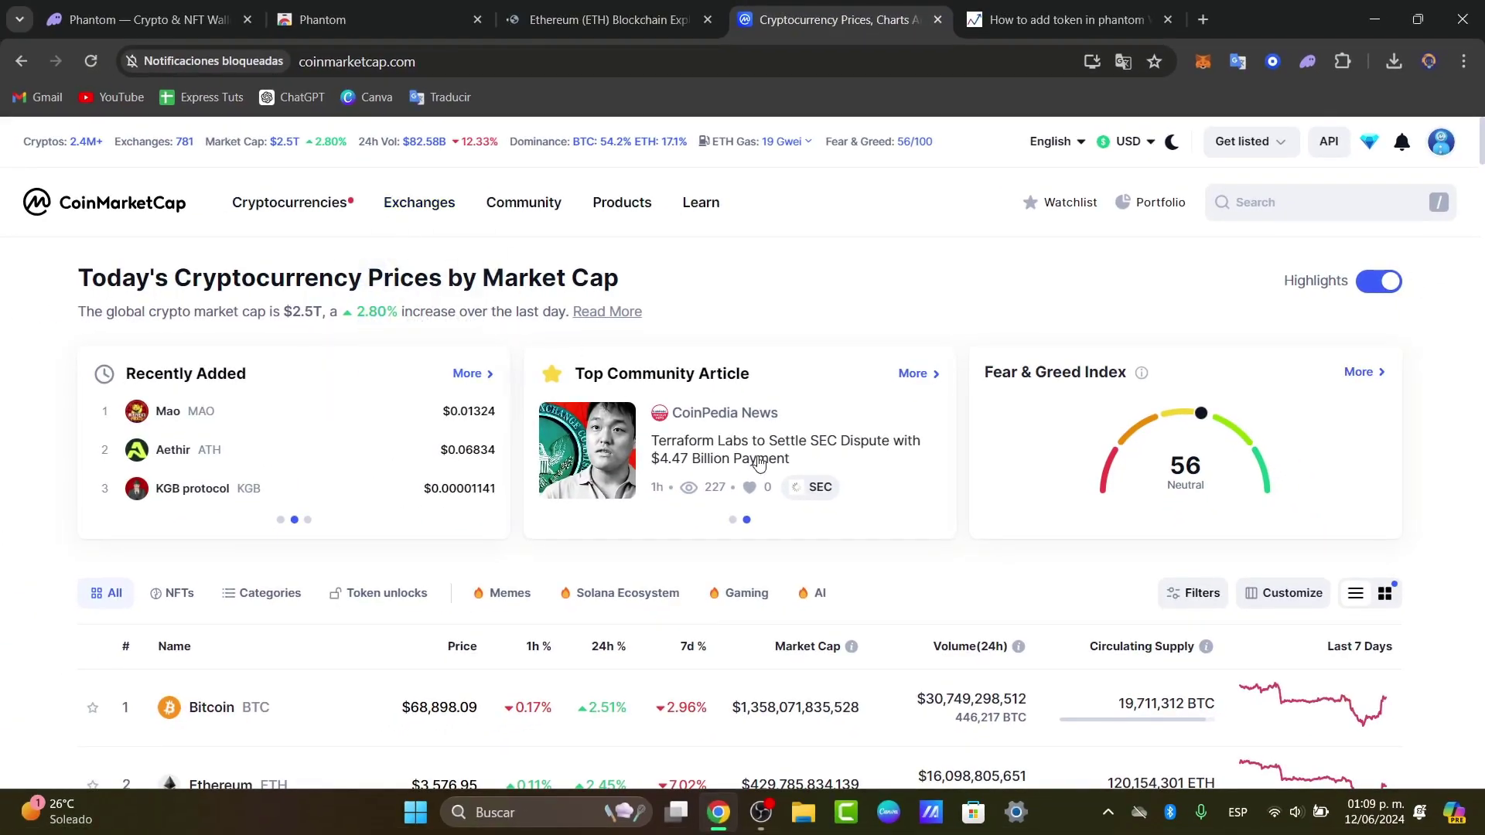
- Scroll CoinMarketCap's price ranking, glance at the Etherscan tab, and return to CoinMarketCap
scroll(609, 571, "down", 12)
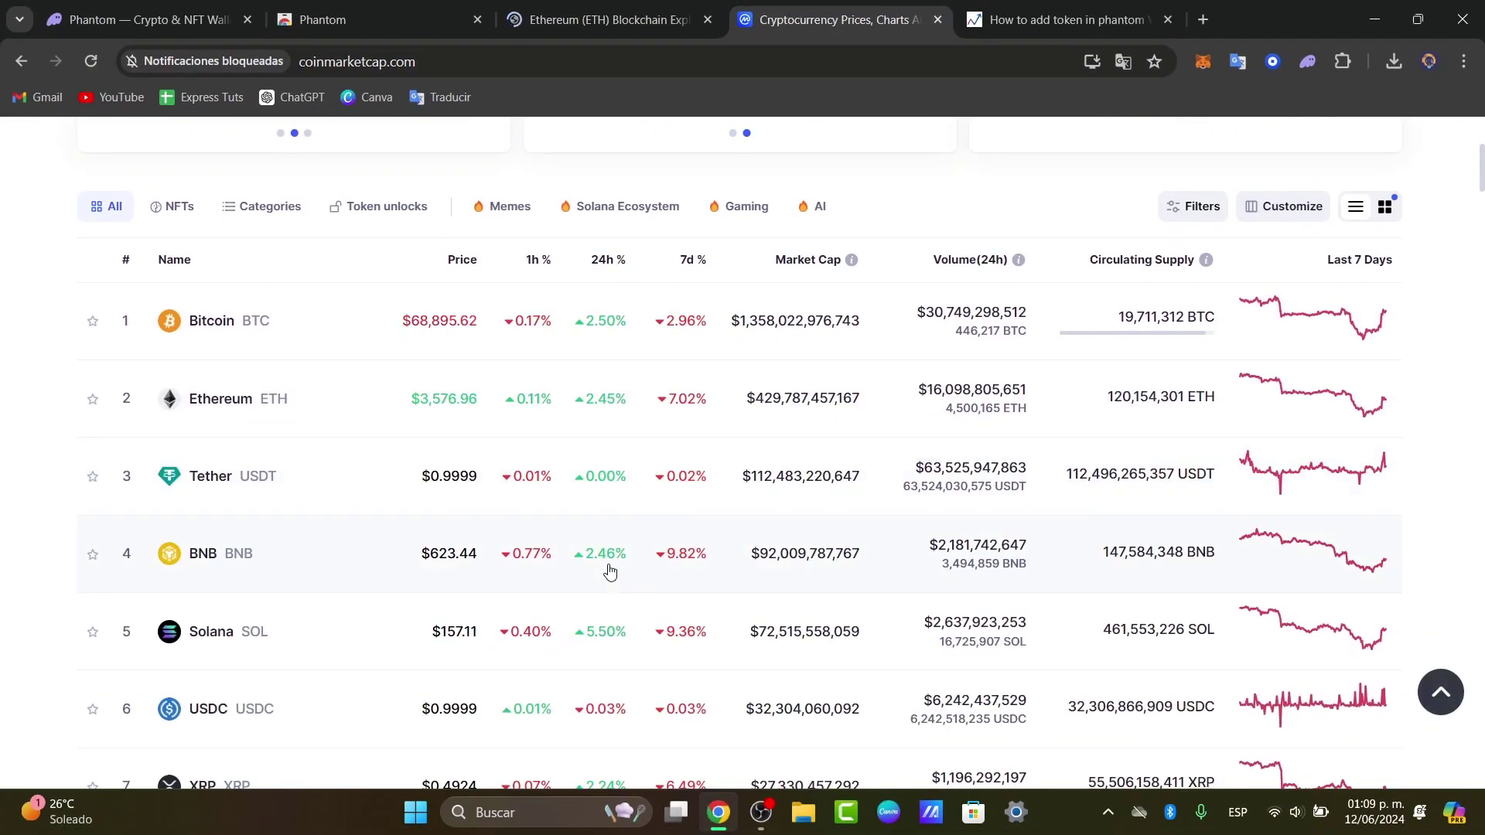
scroll(605, 573, "down", 10)
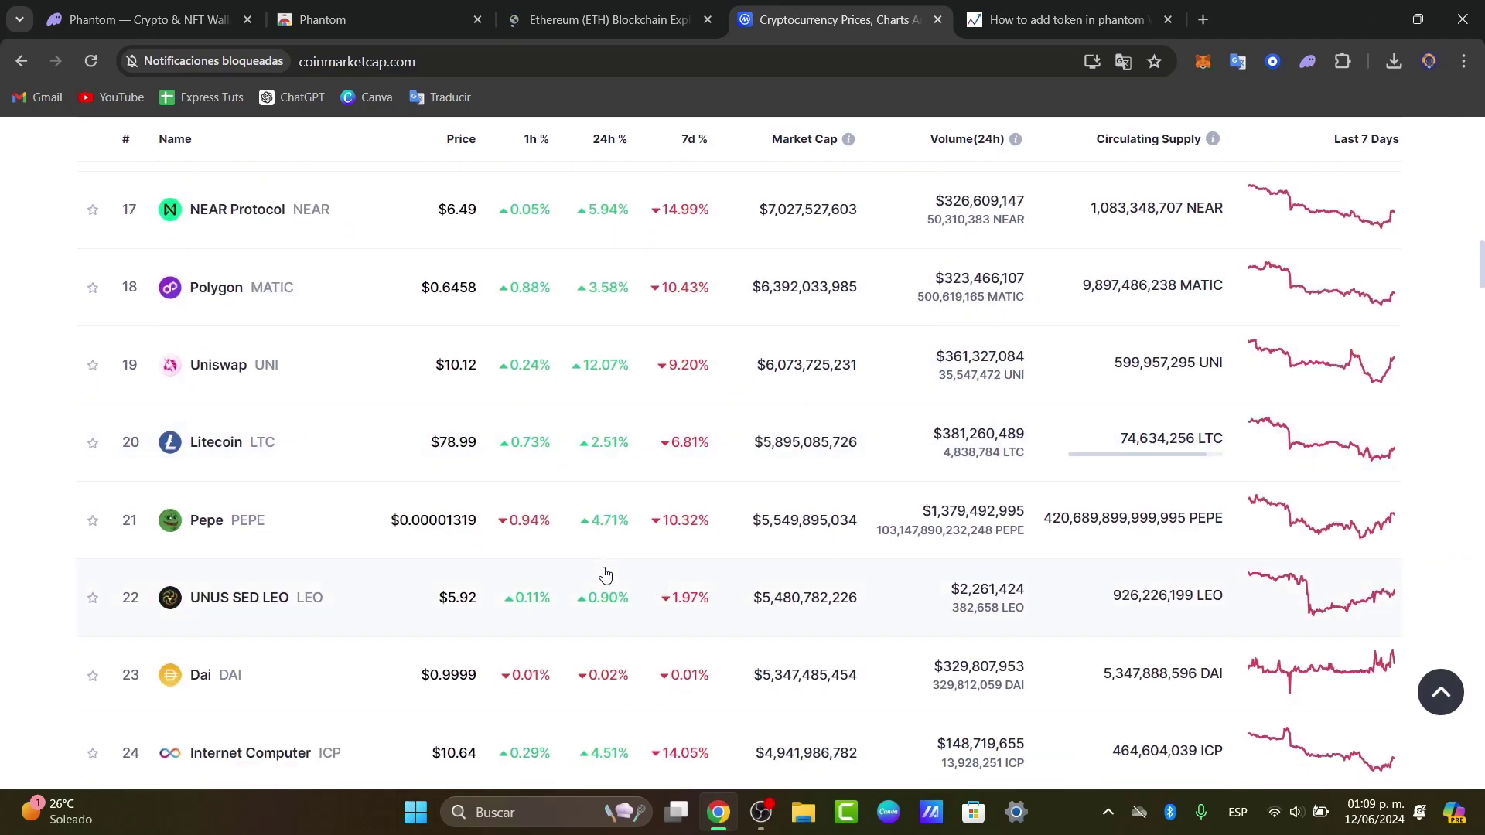
scroll(605, 573, "up", 15)
scroll(605, 573, "up", 6)
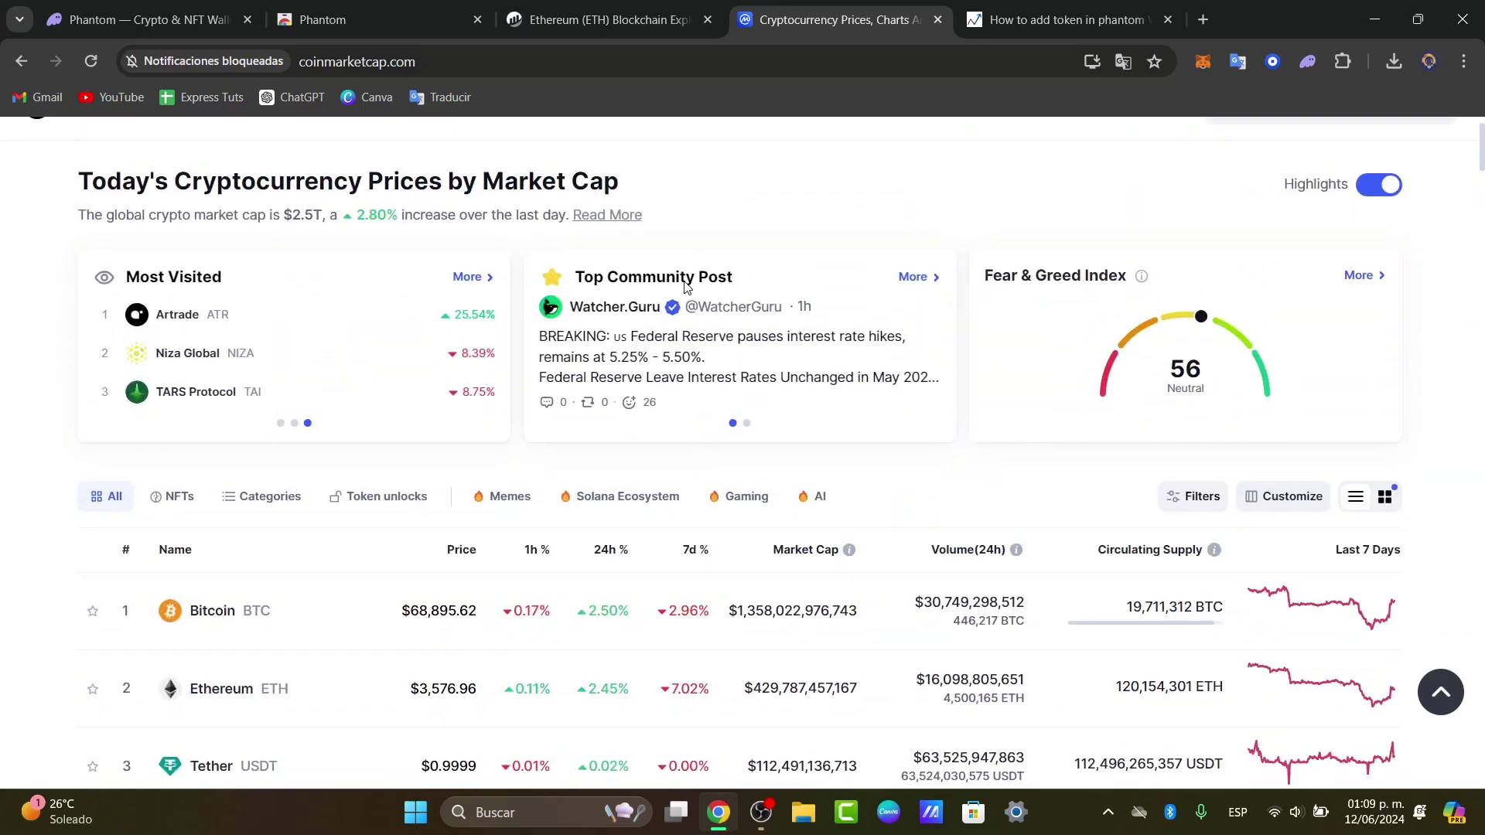
left_click(667, 17)
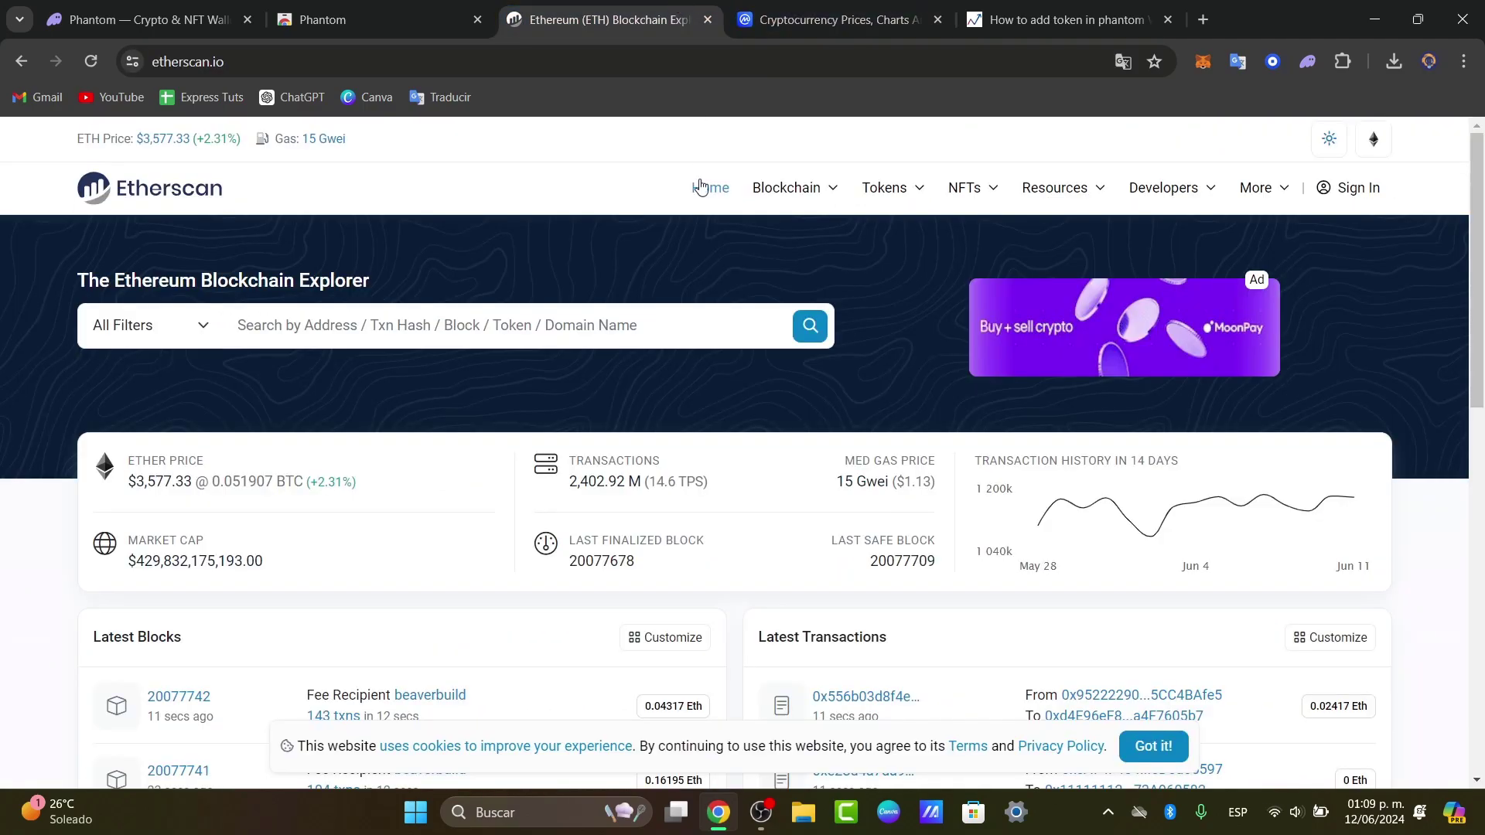
left_click(784, 6)
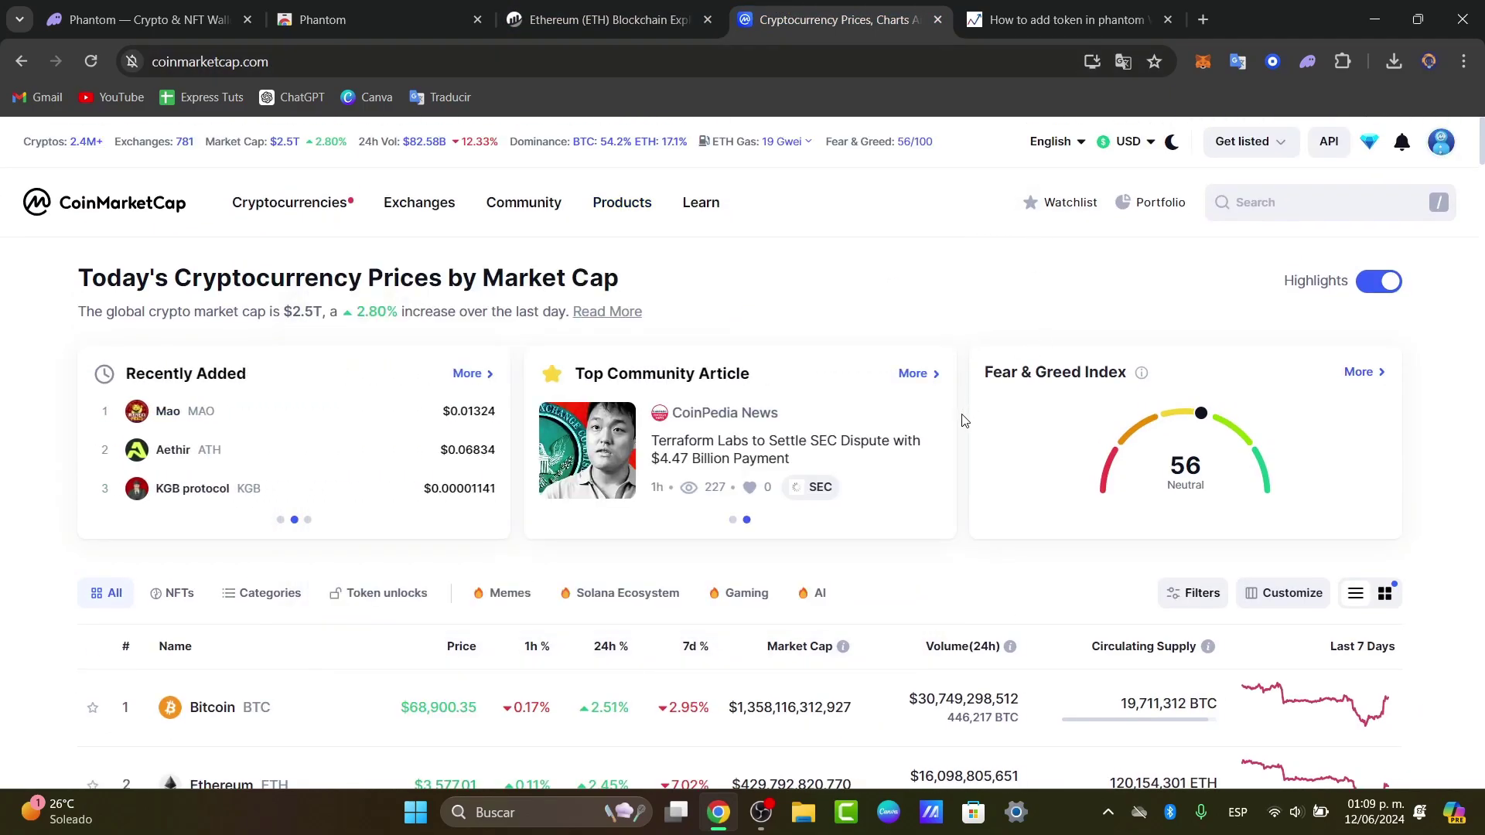
- Search CoinMarketCap for 'COSMO' and open the Cosmos (ATOM) page
left_click(1283, 220)
type("VO")
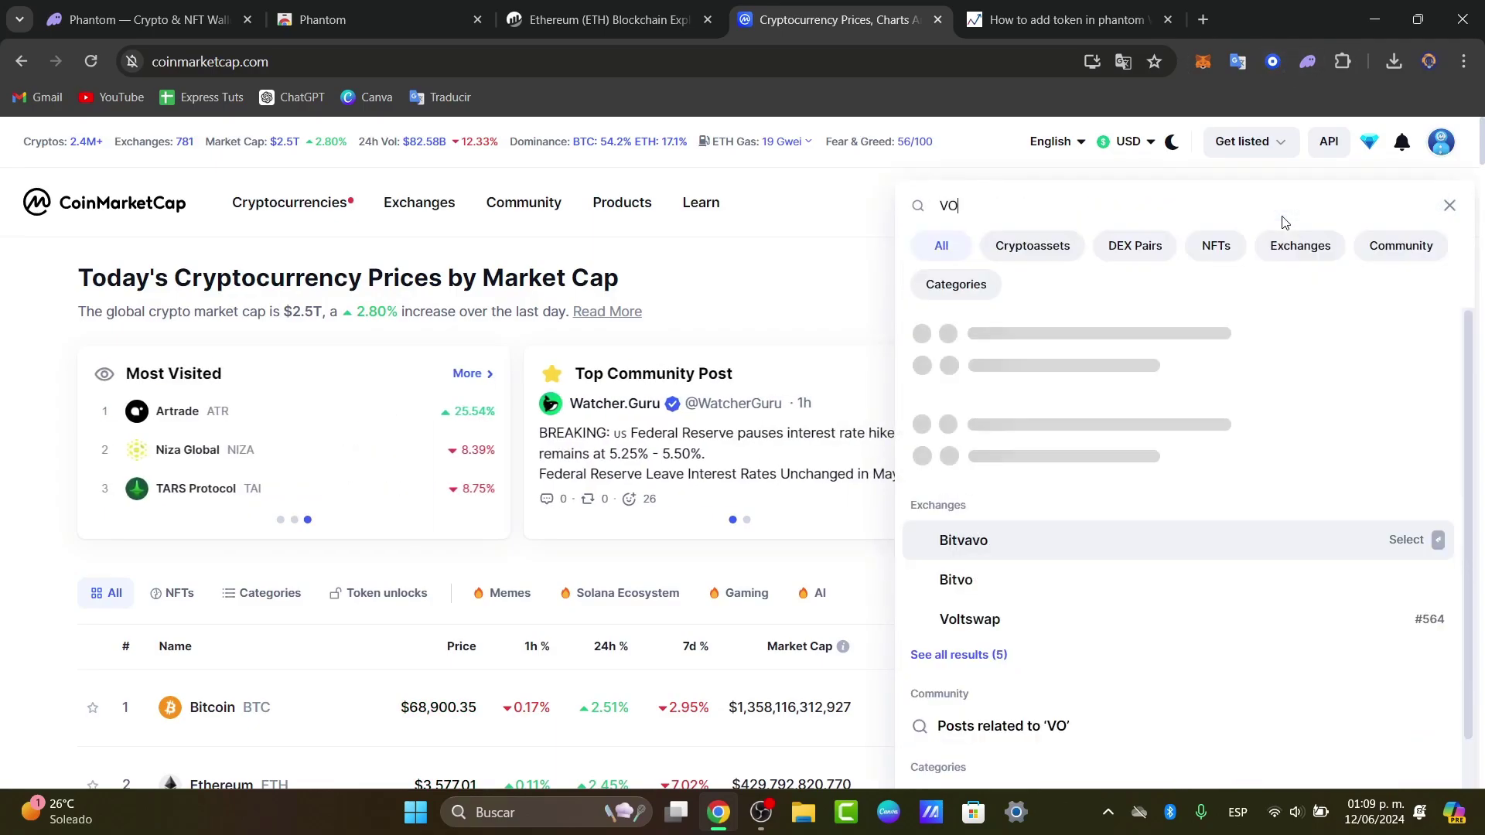
key("BackSpace")
key("BackSpace")
type("COSMO")
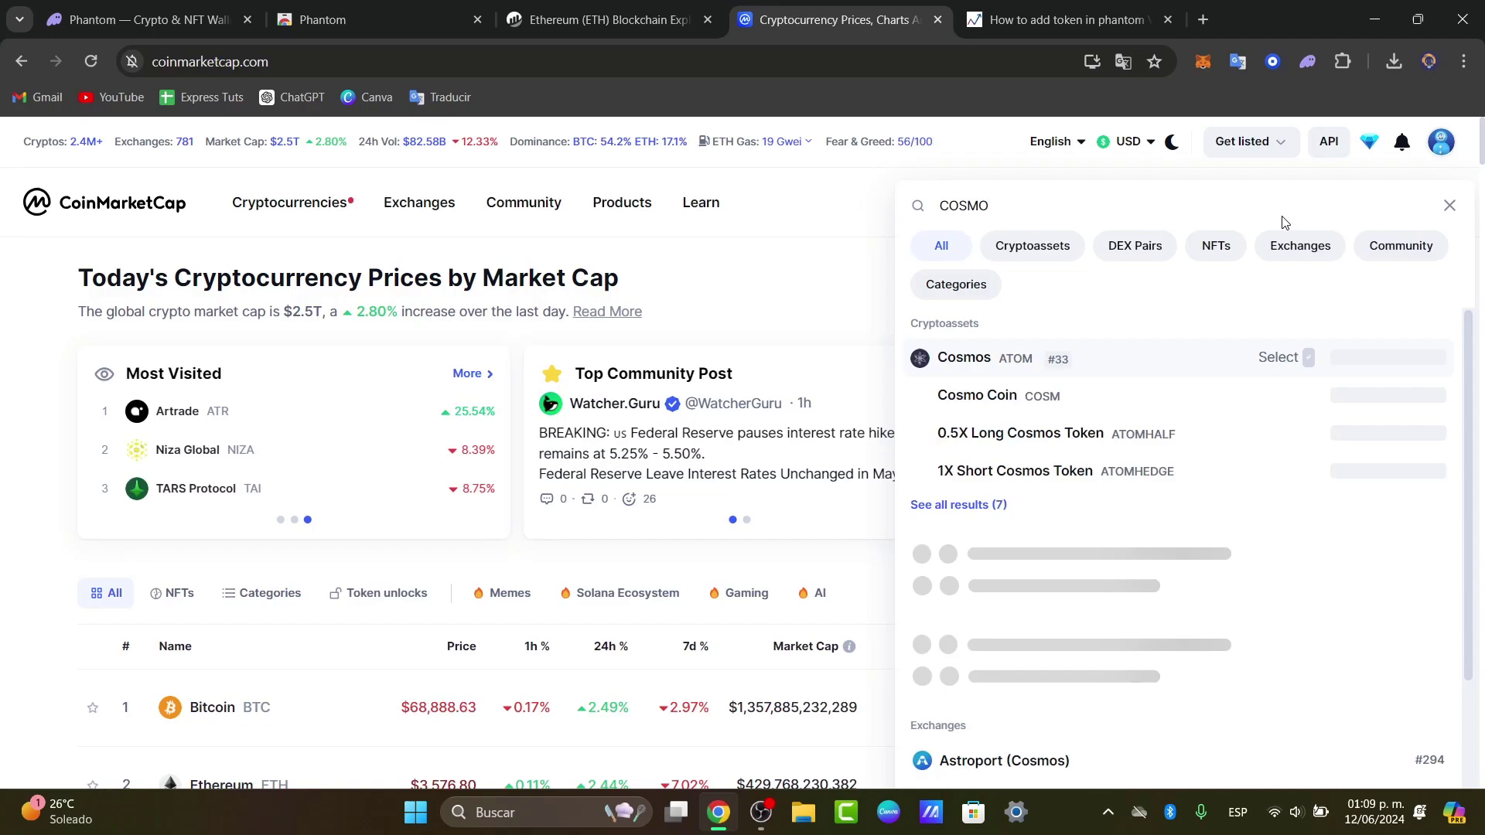
left_click(967, 357)
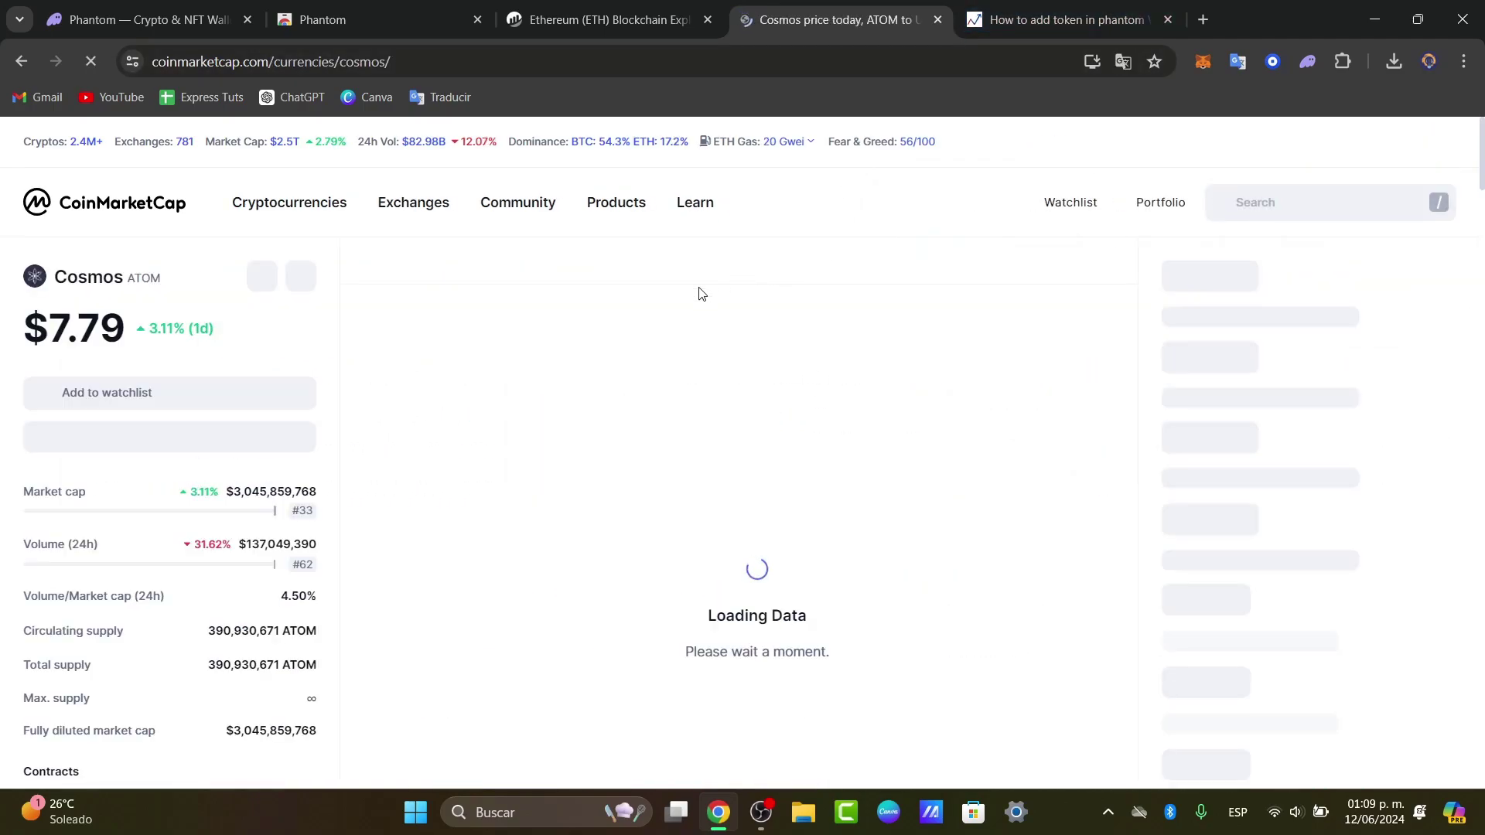
- Show Cosmos's contract addresses and copy the Polygon contract address
scroll(684, 340, "down", 2)
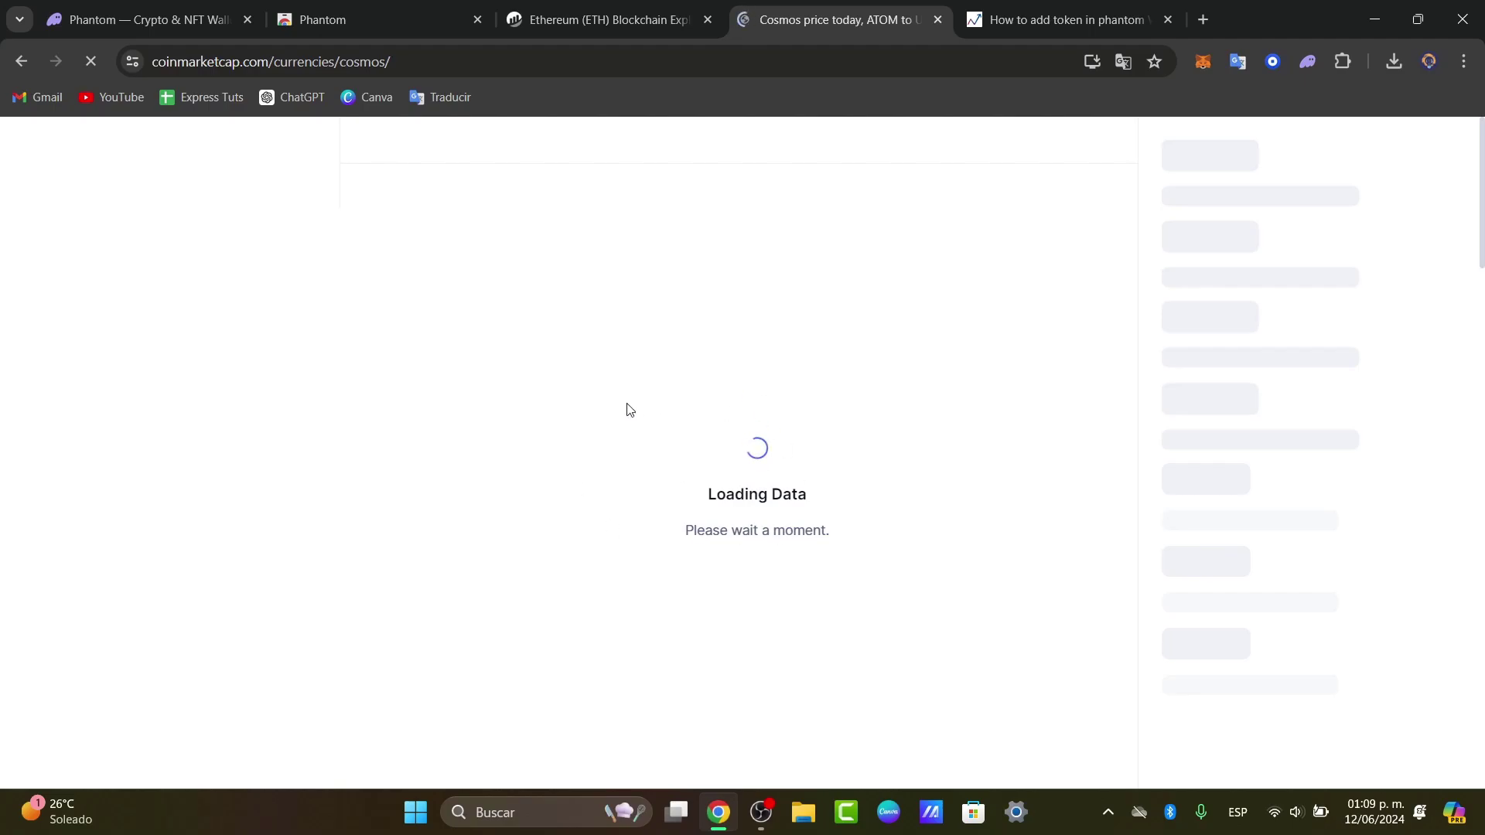
scroll(611, 398, "up", 2)
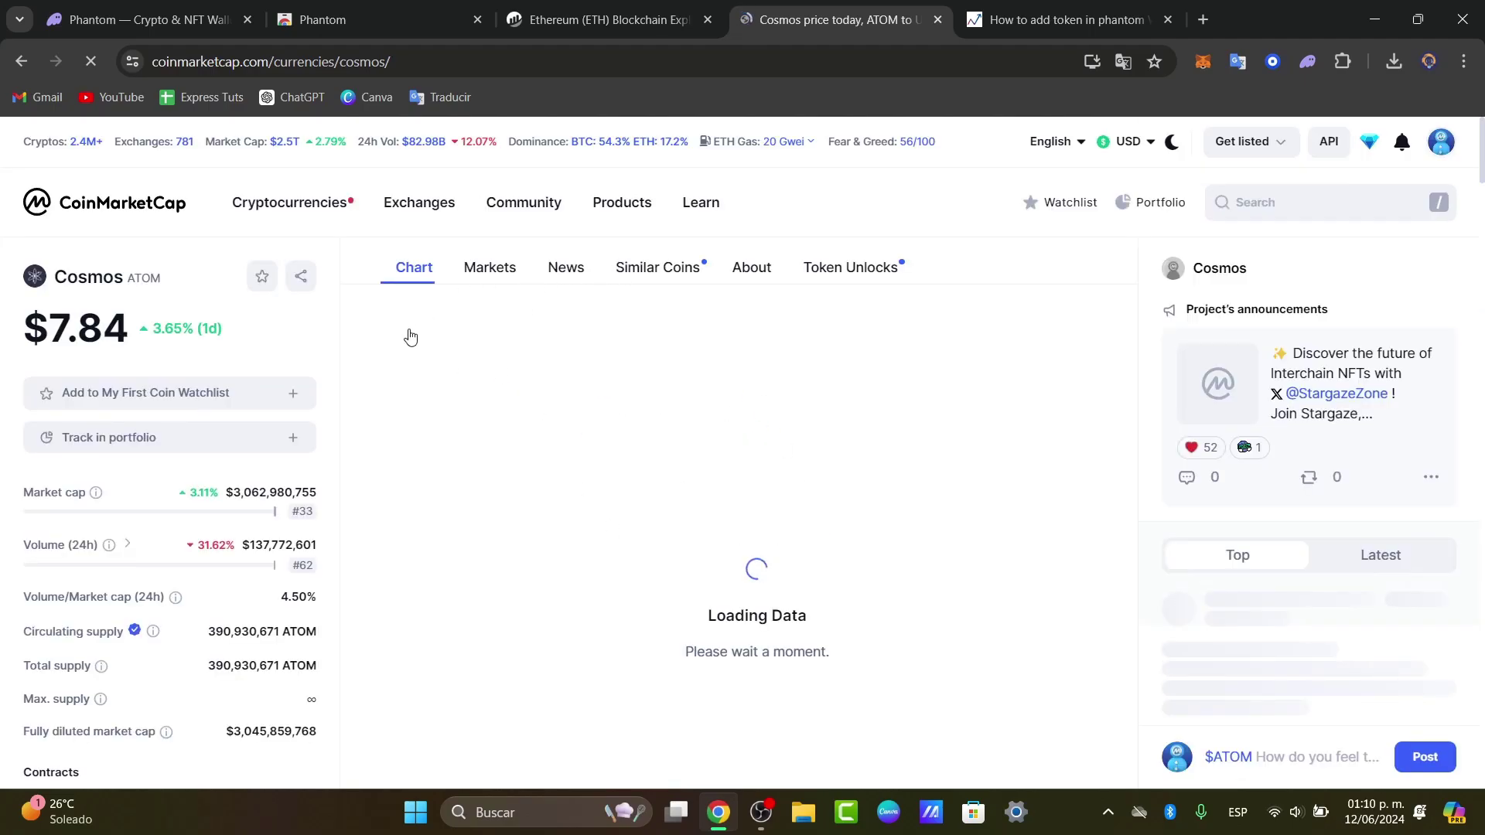
scroll(712, 430, "down", 1)
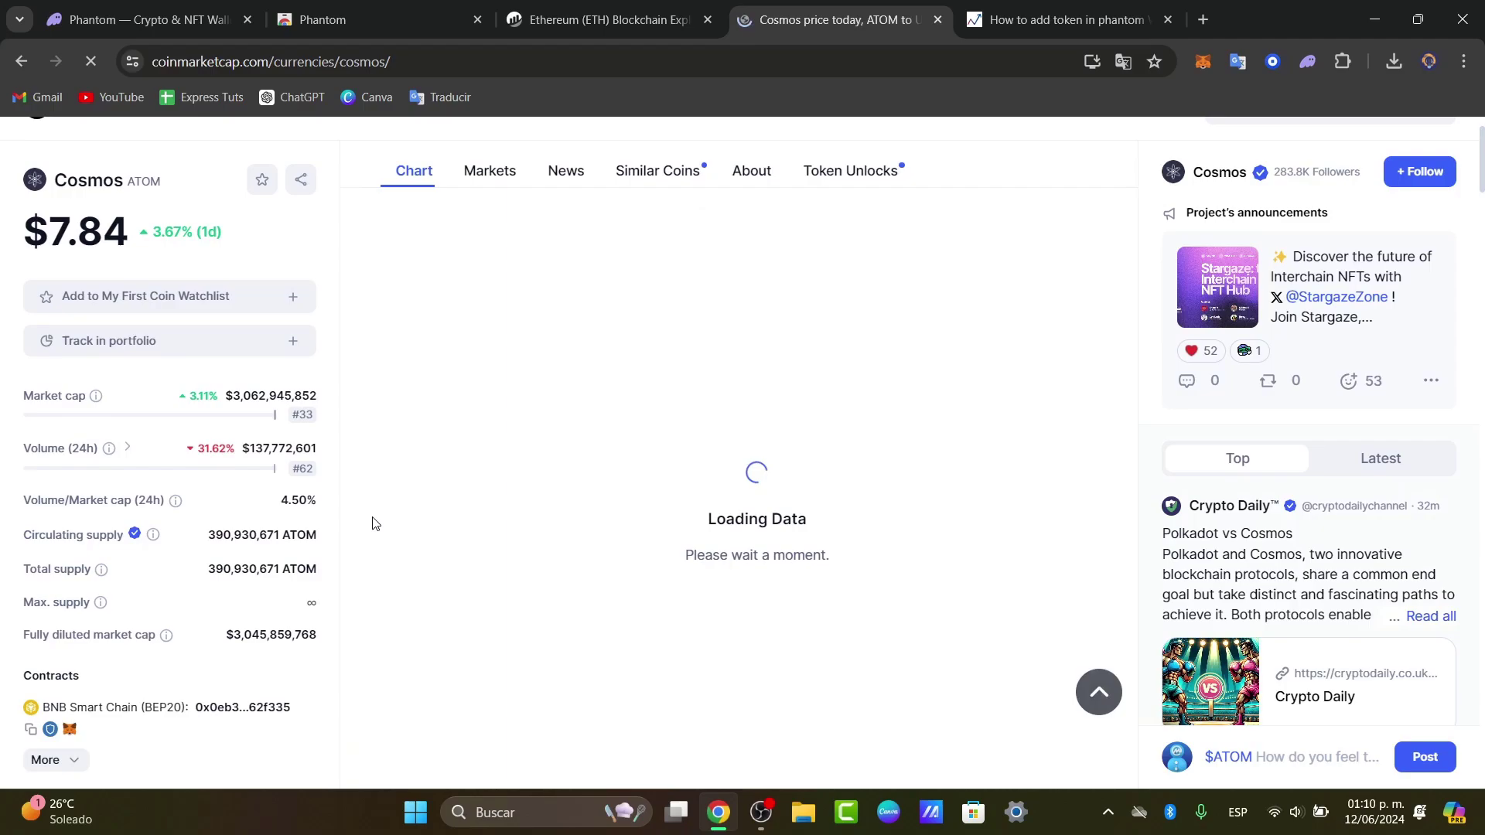
left_click(50, 663)
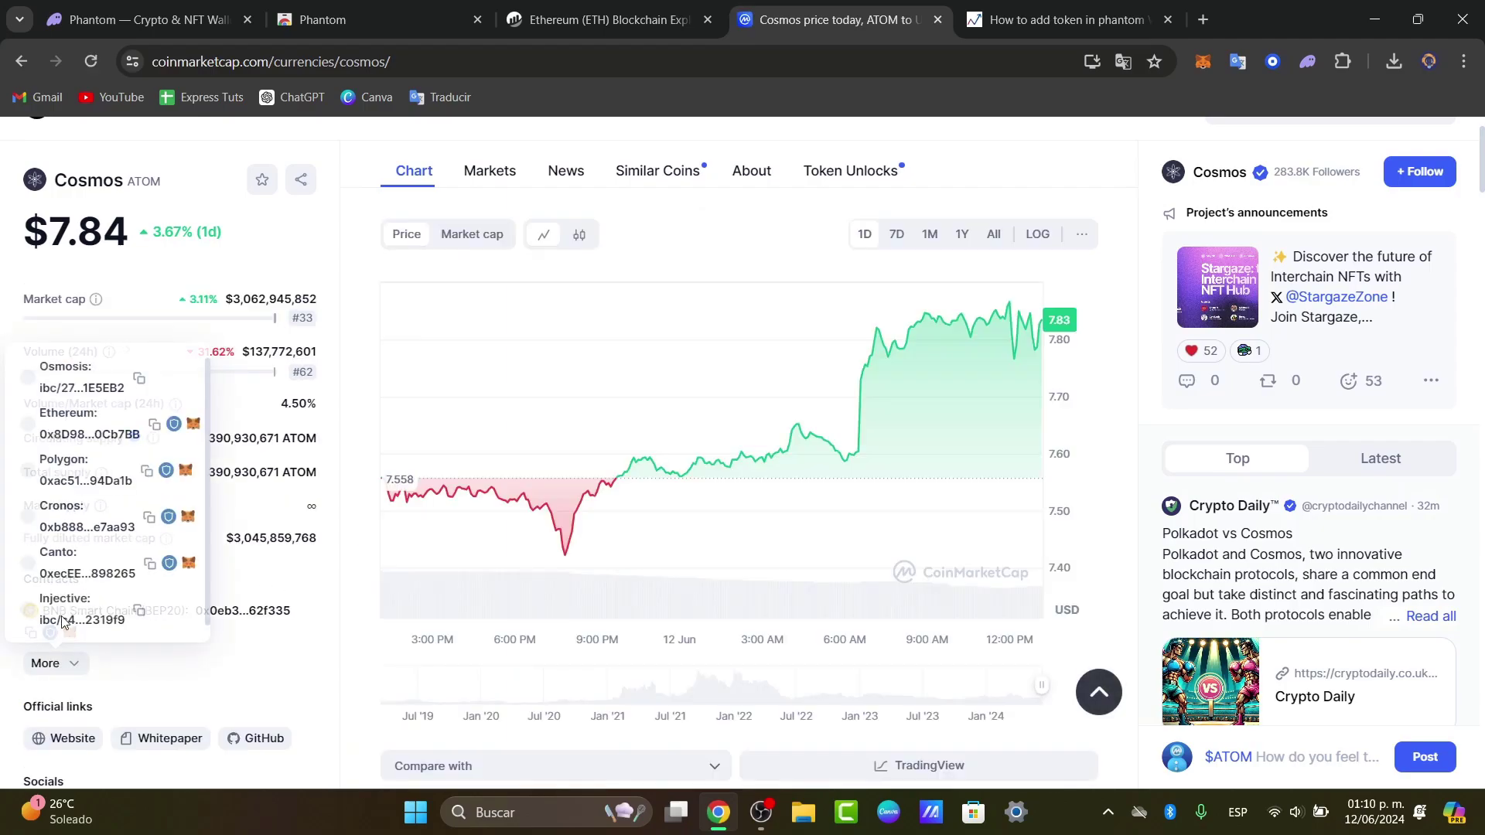
left_click(284, 615)
mouse_move(50, 663)
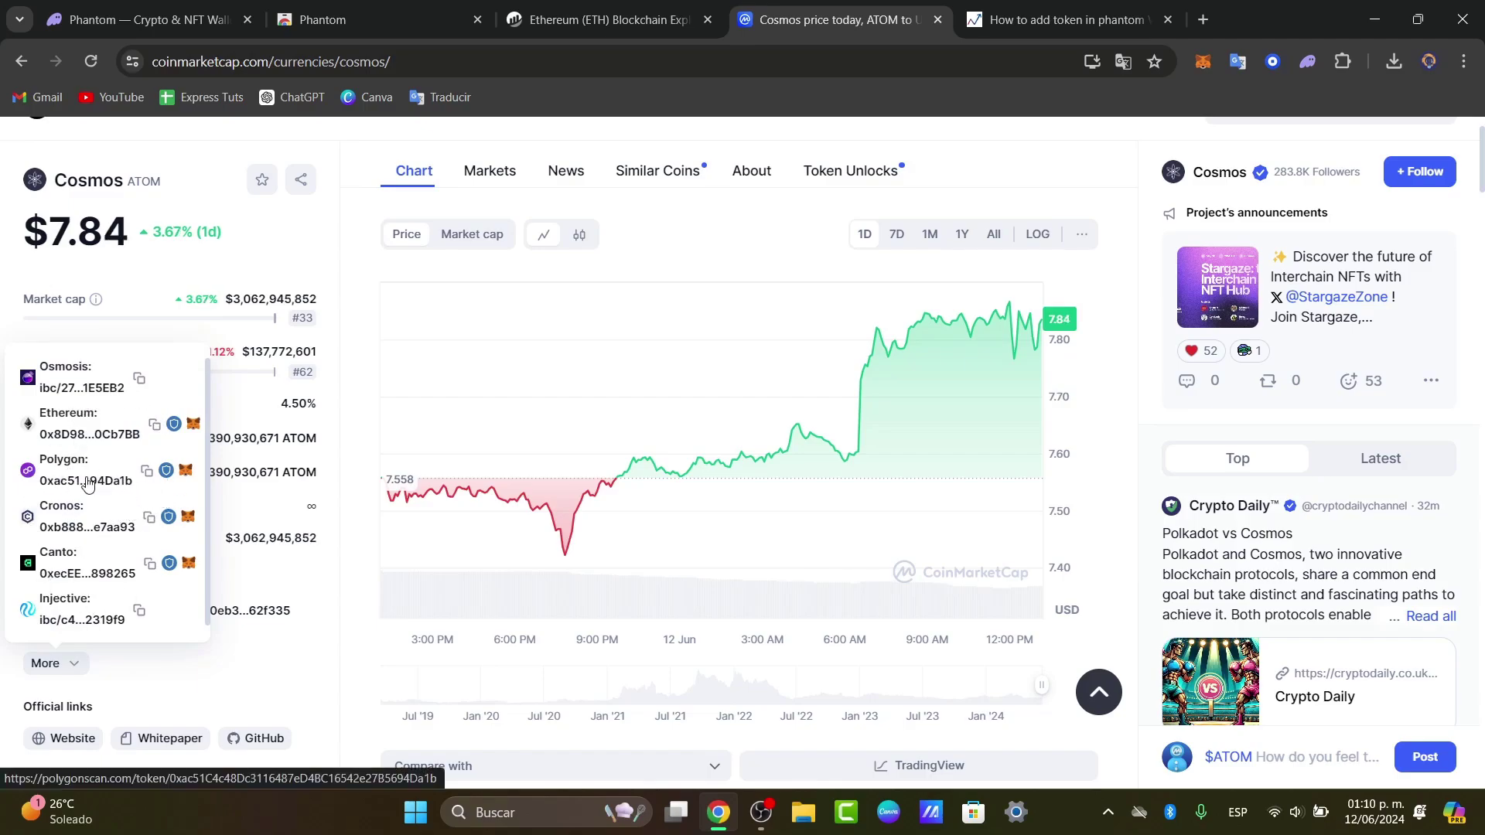
left_click(146, 474)
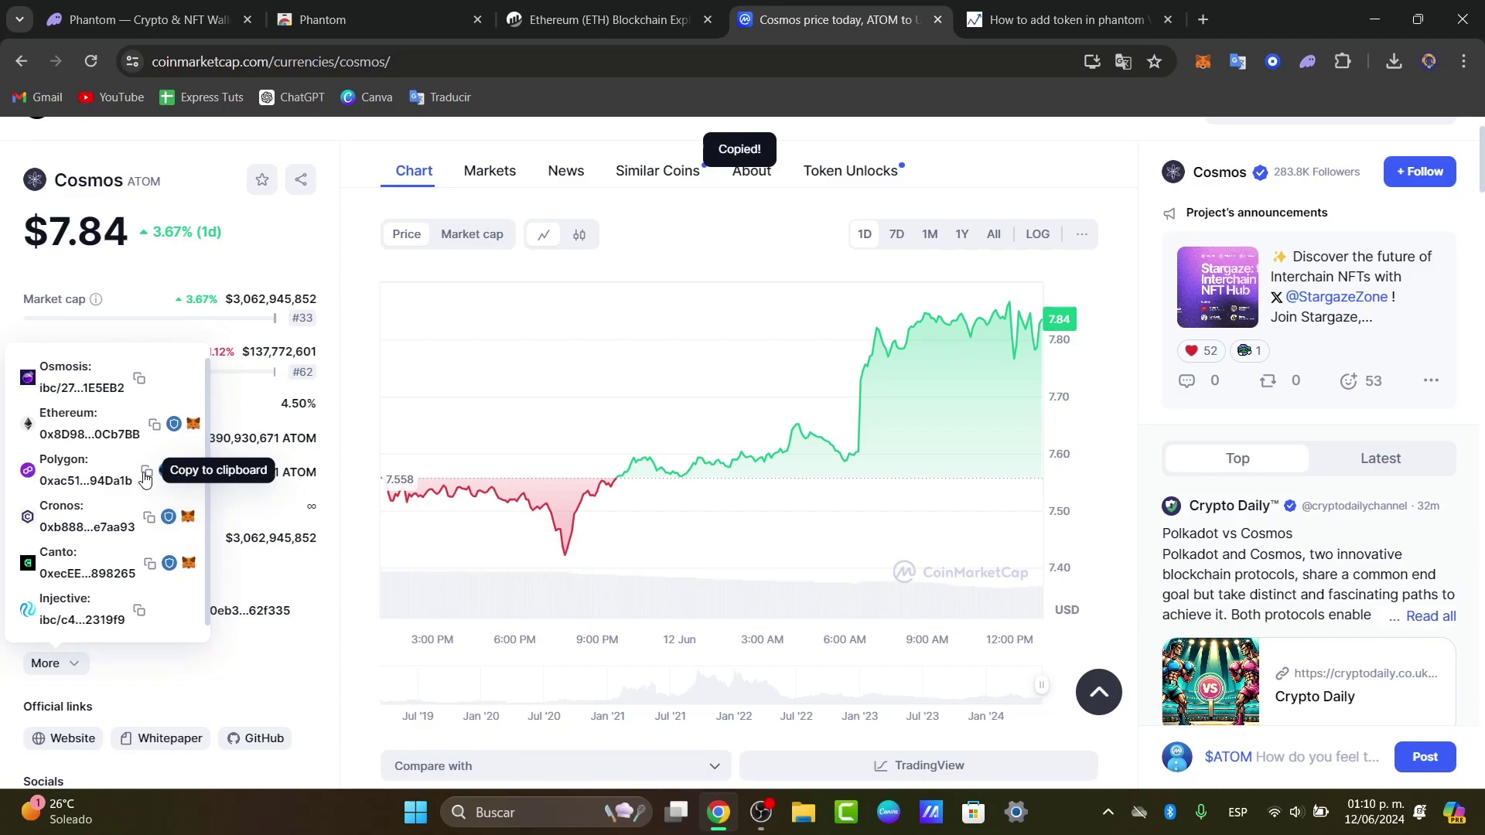
- Paste the Cosmos contract address into Phantom's Explore search, then return home and close Phantom
left_click(1309, 68)
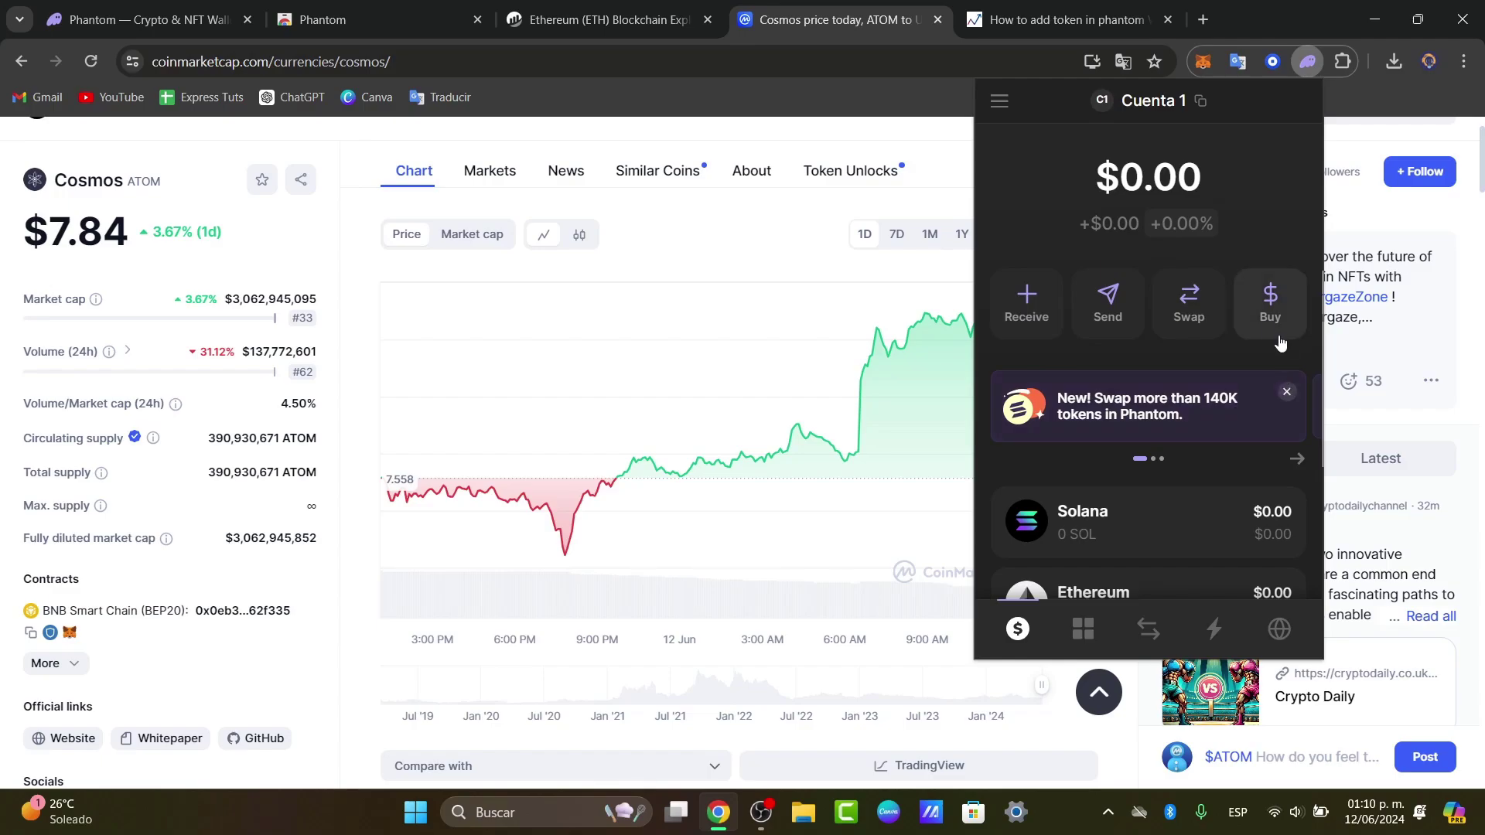
left_click(1220, 622)
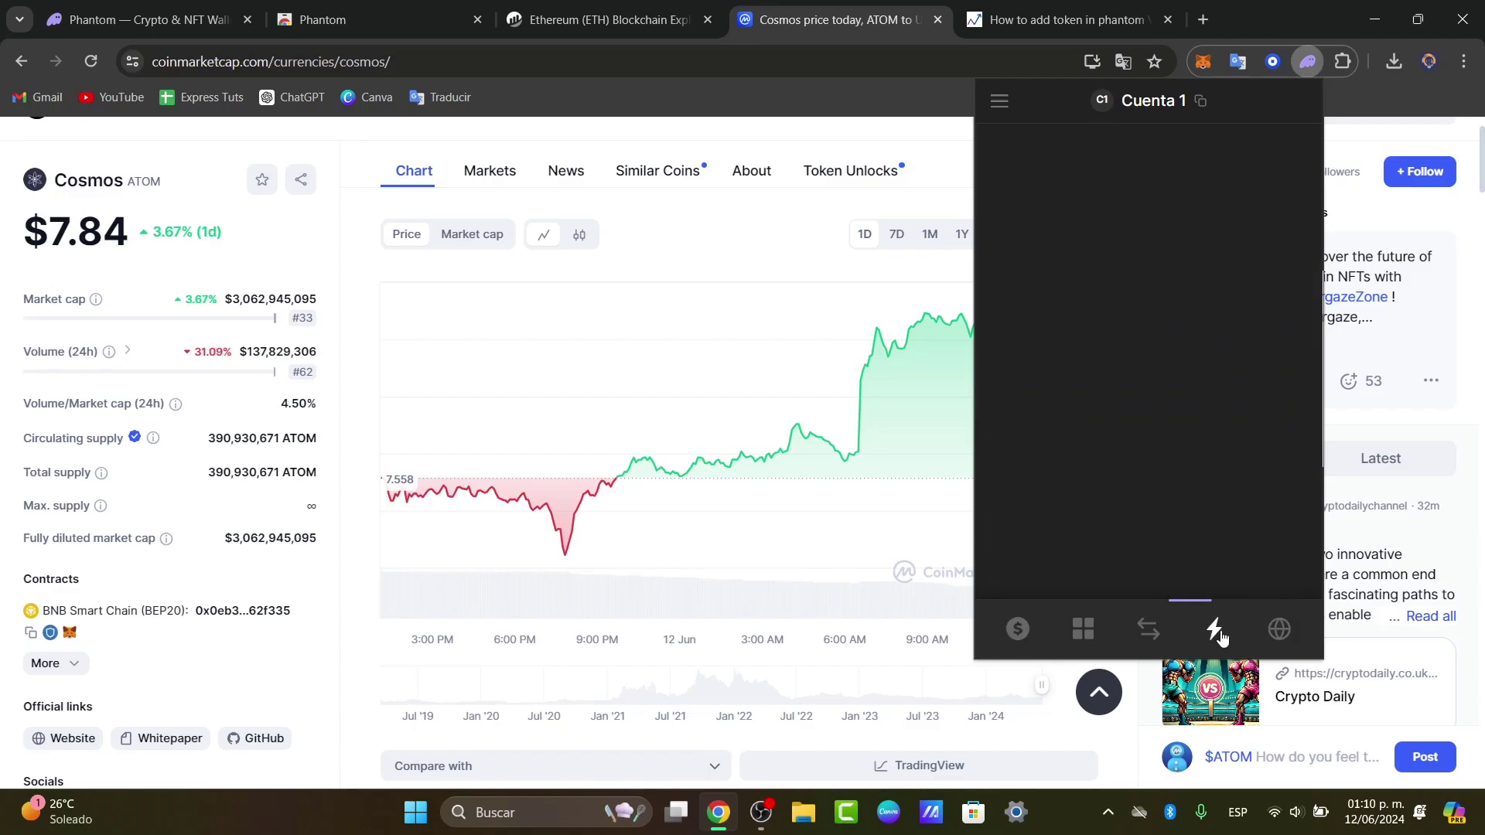
left_click(1280, 628)
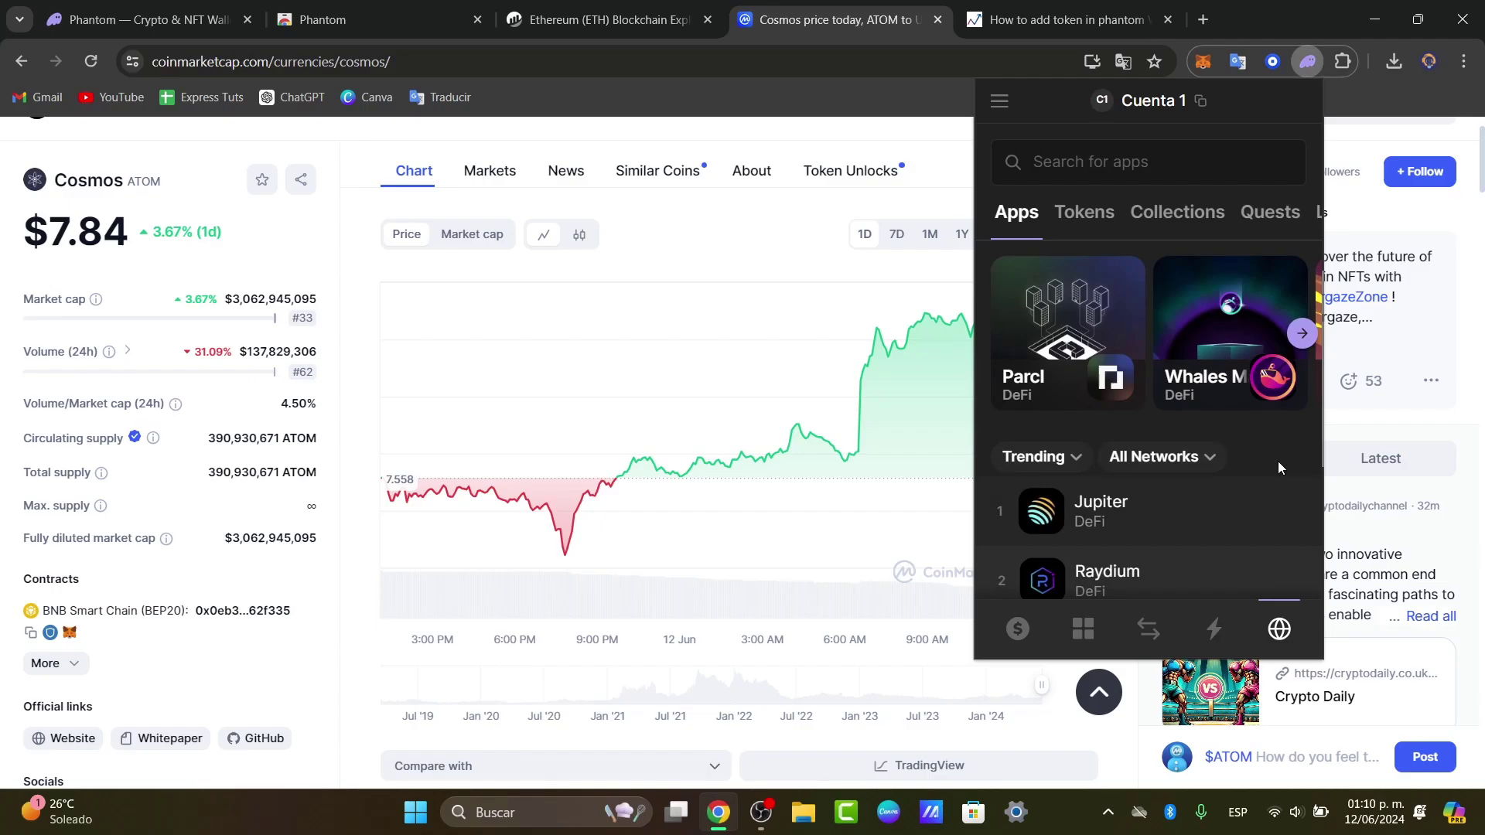
key("ctrl+v")
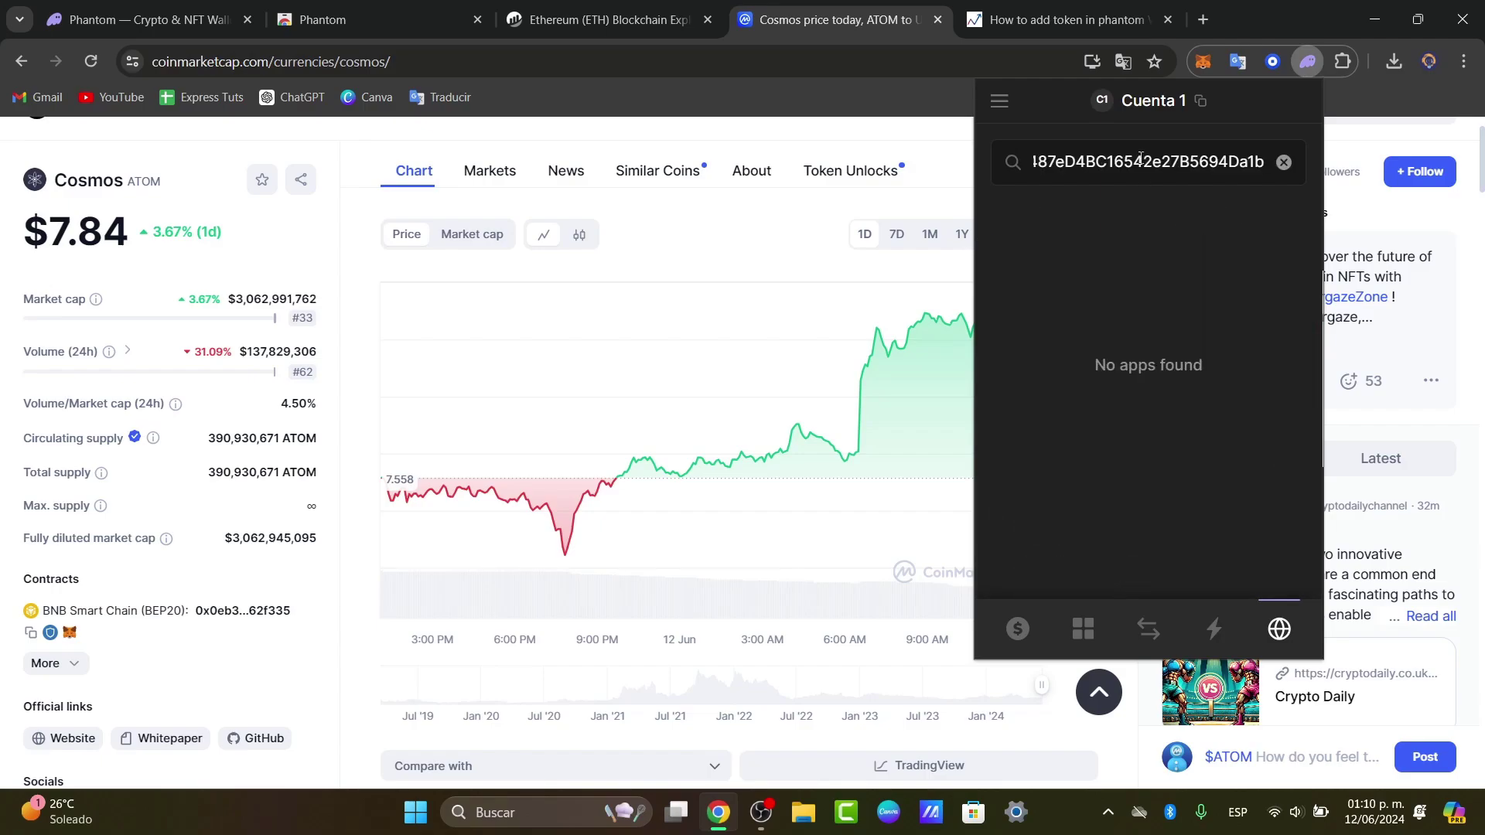
left_click(1029, 623)
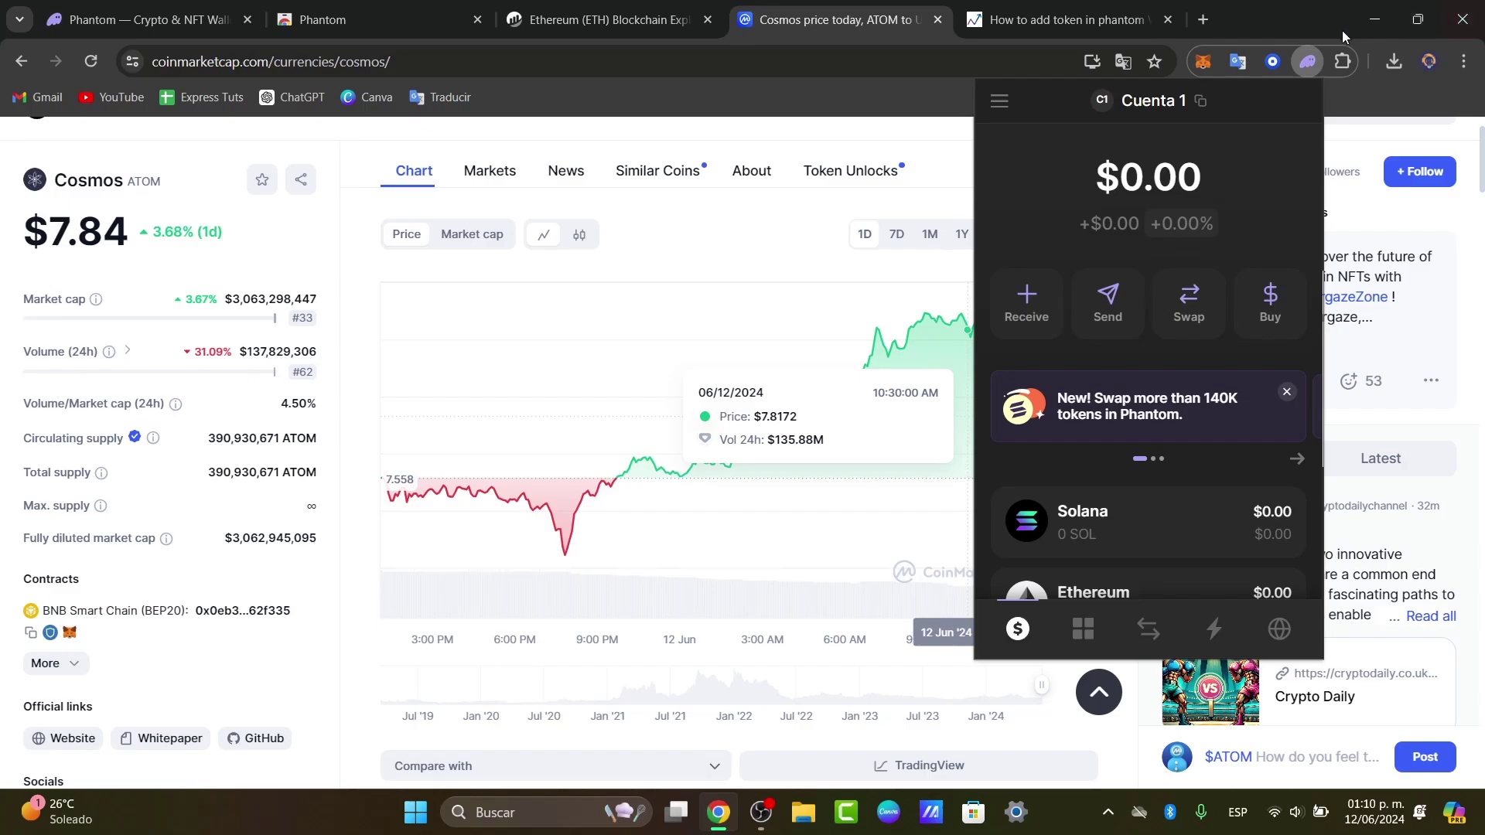
left_click(1278, 67)
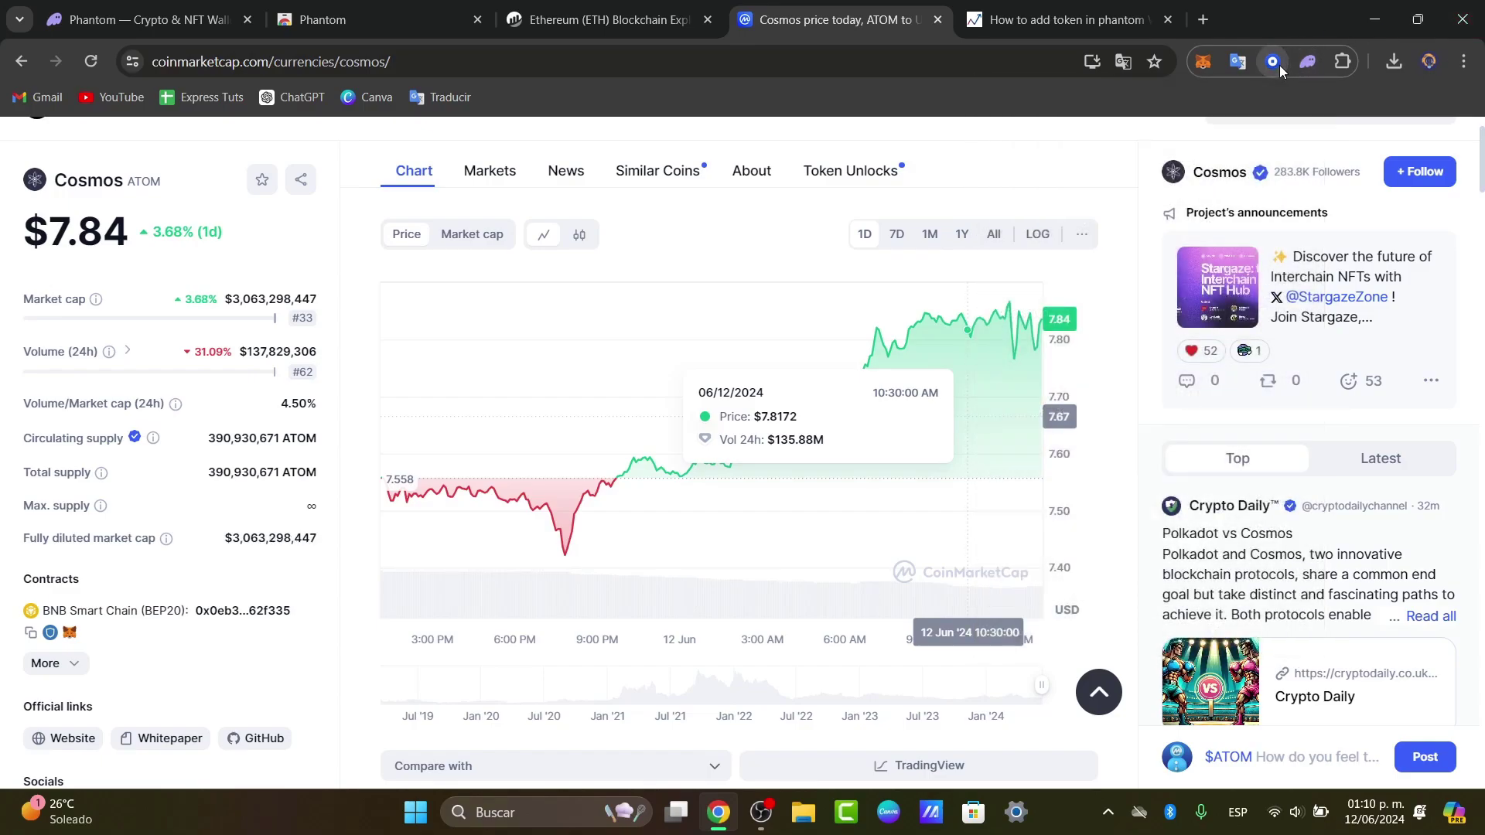
- Unlock Coinbase Wallet with its password, view the Dai details, and return to the USD 2.27 home
left_click(1274, 64)
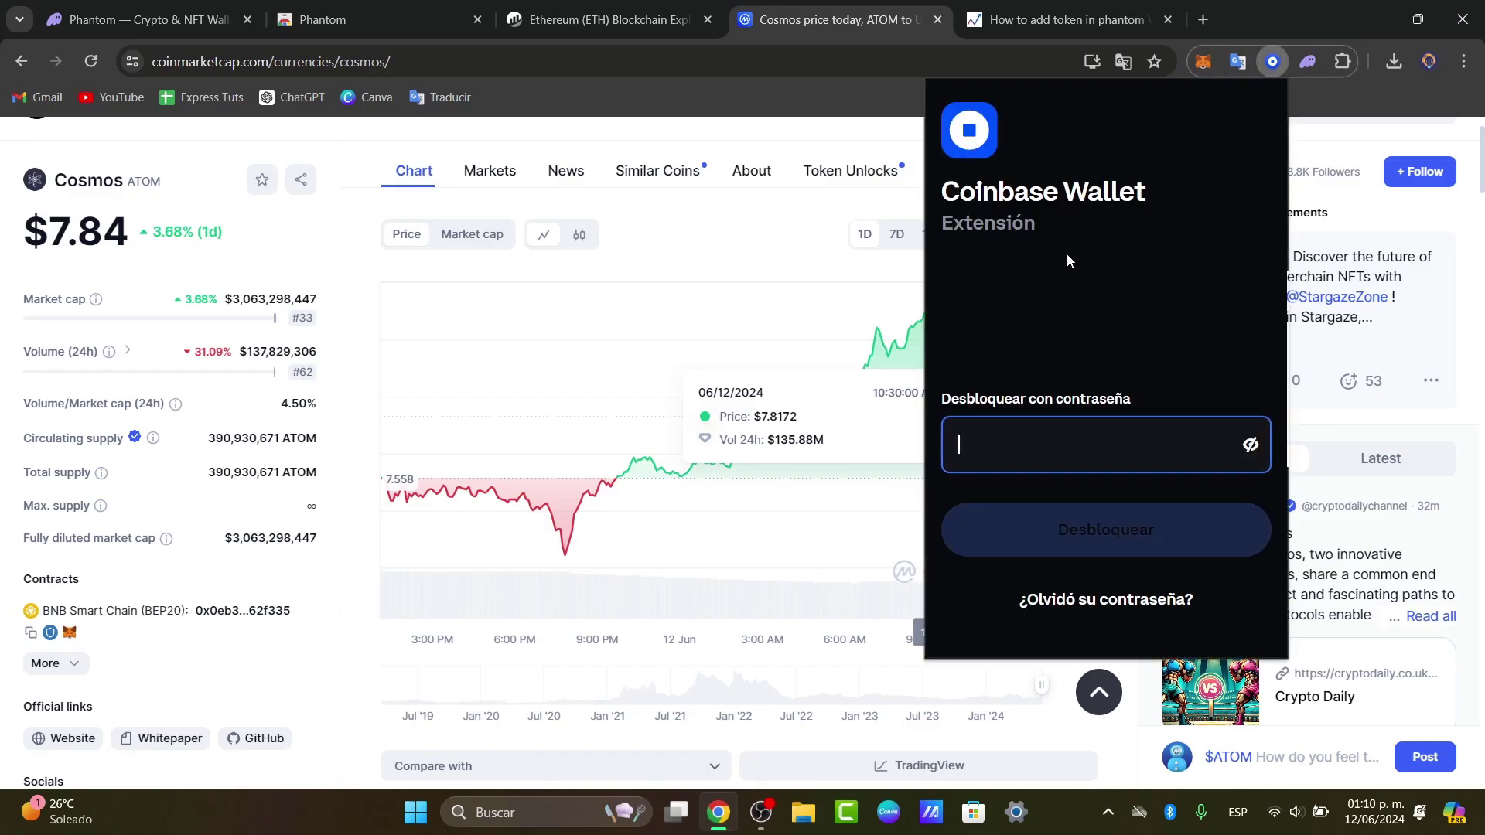
type("•")
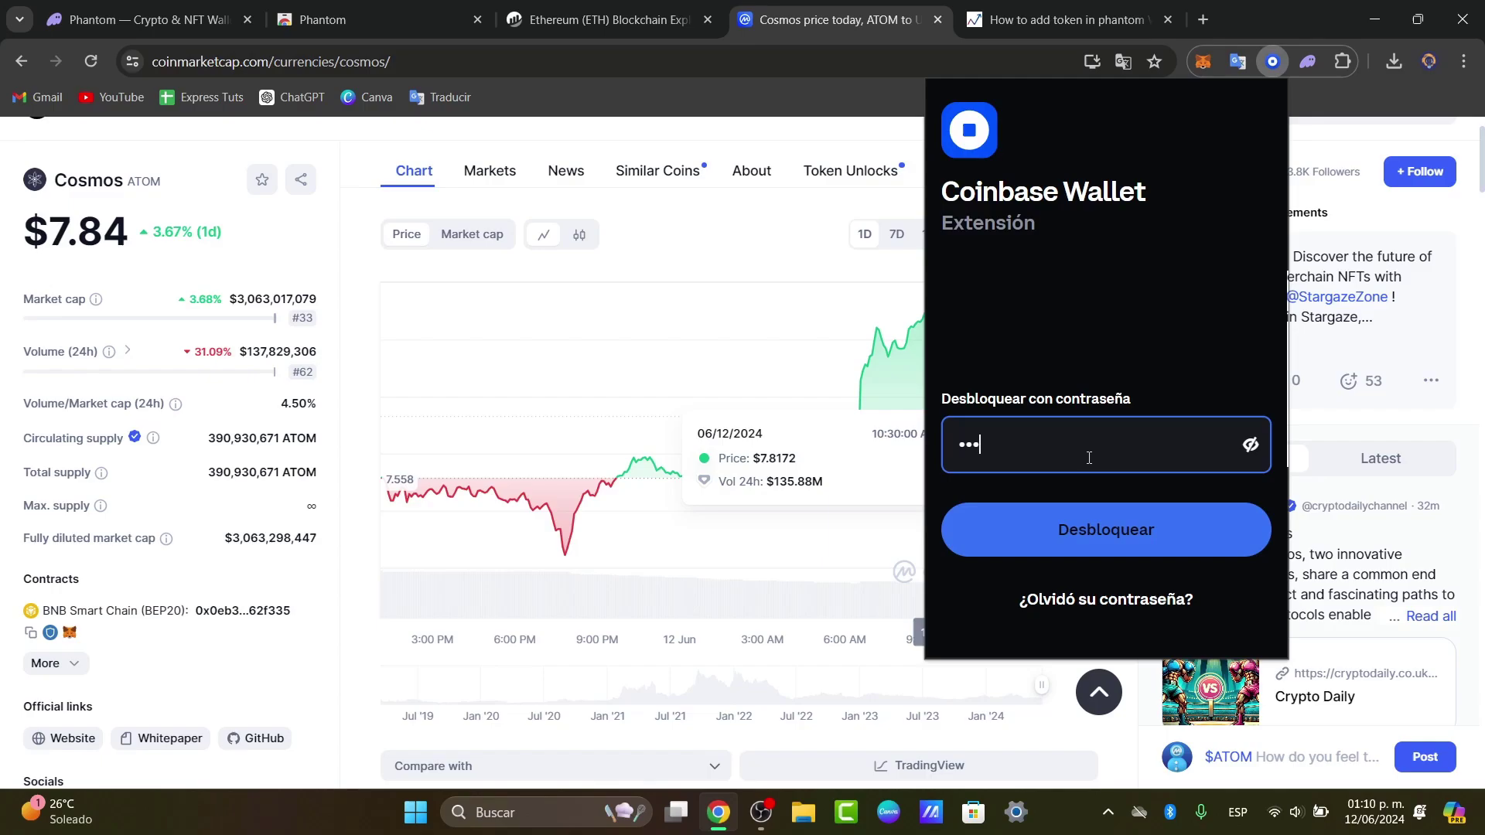
key("Return")
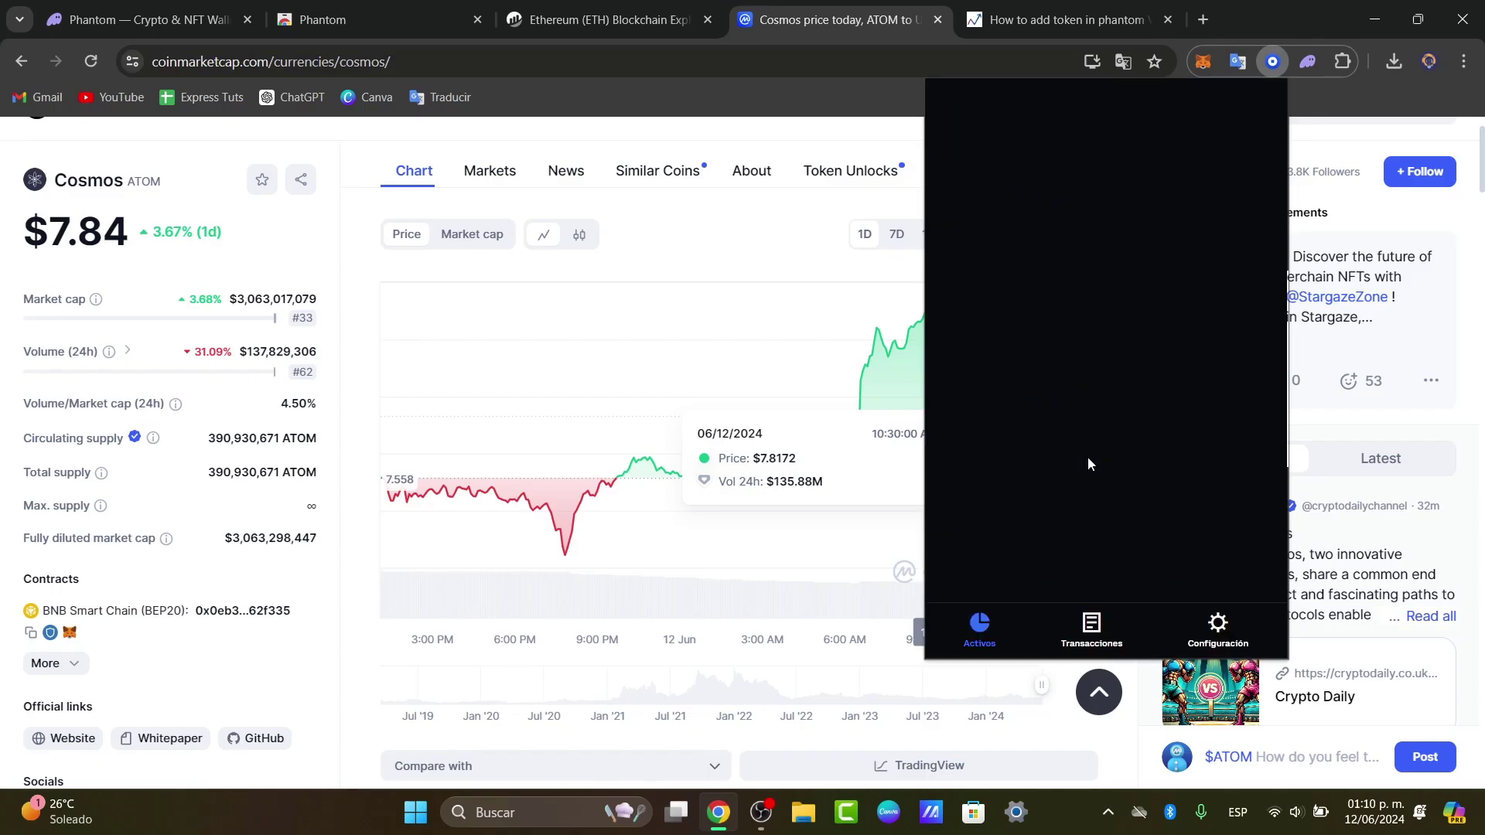
left_click(1088, 457)
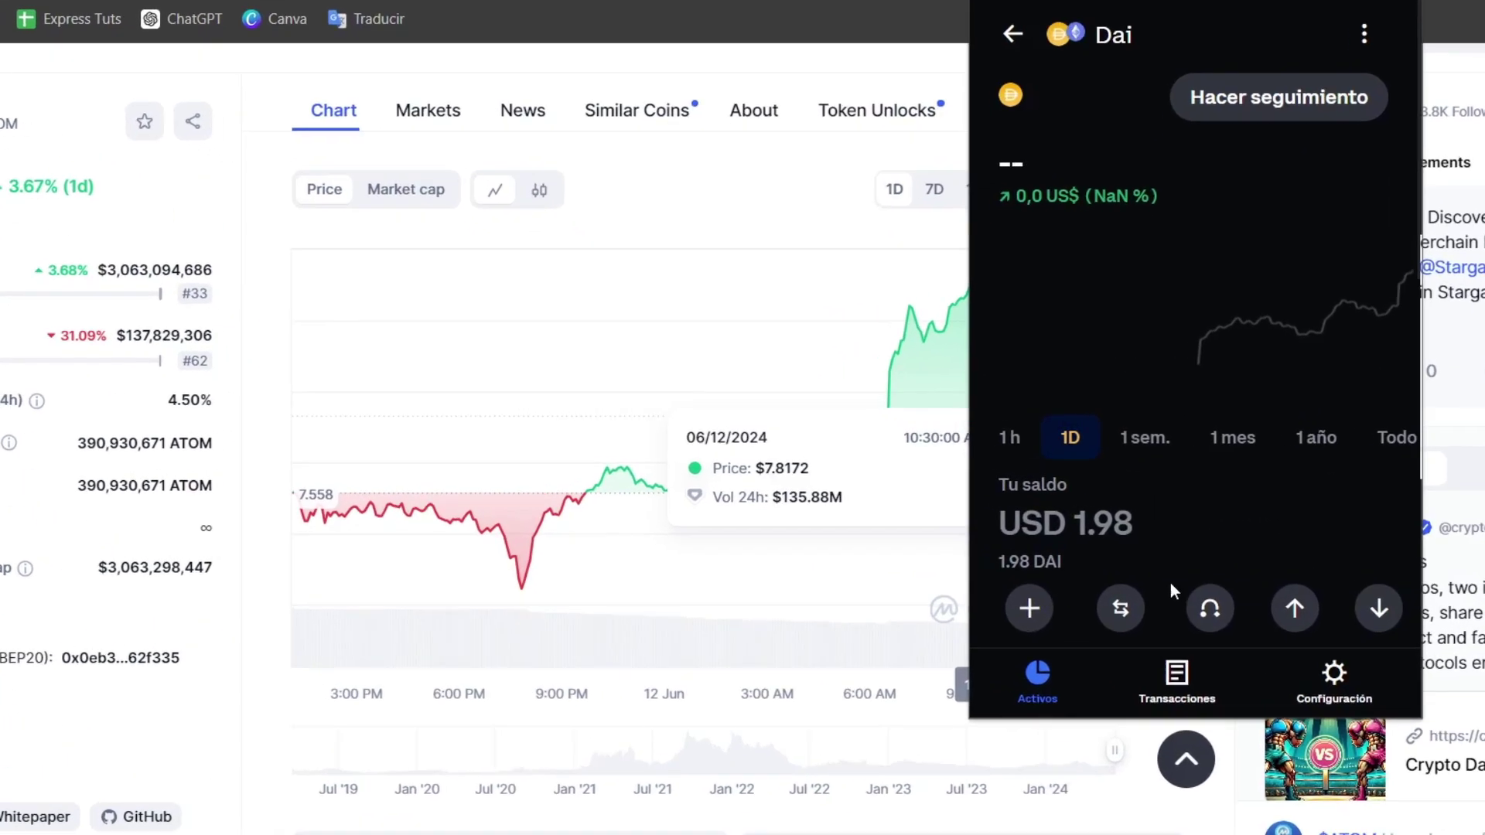
scroll(1095, 495, "down", 10)
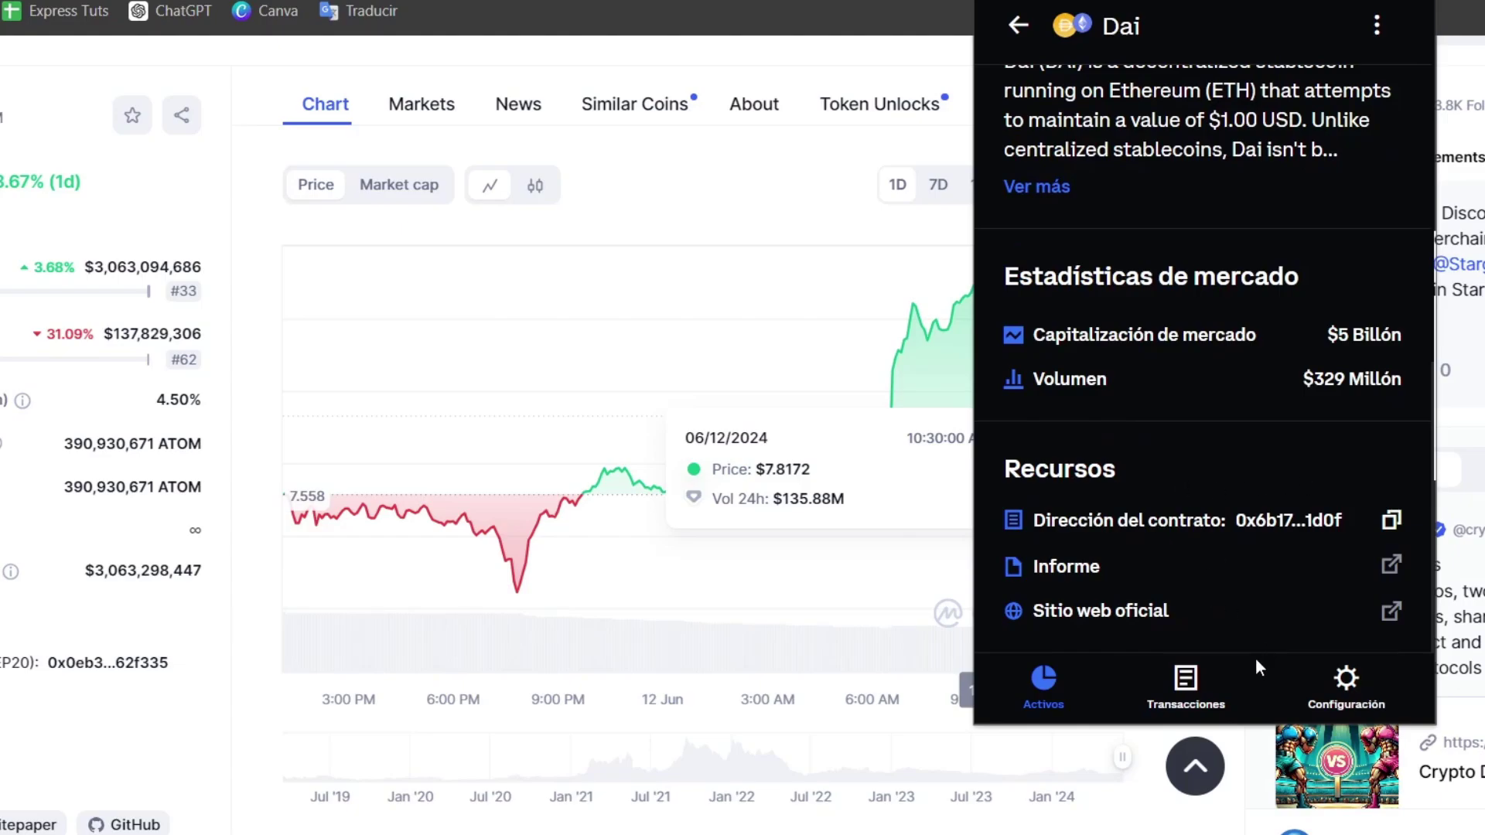
scroll(1182, 407, "up", 10)
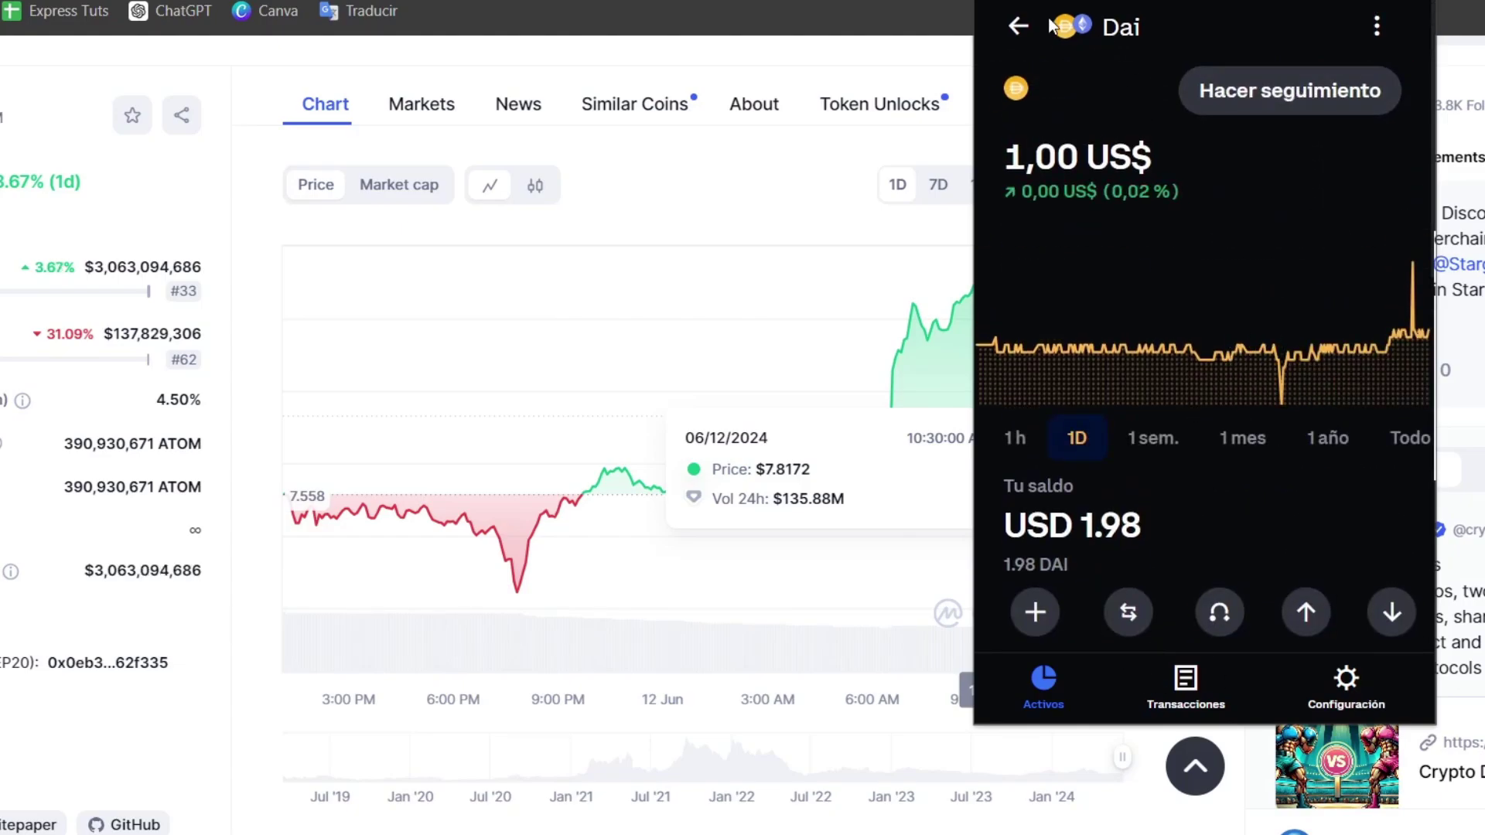
left_click(1021, 27)
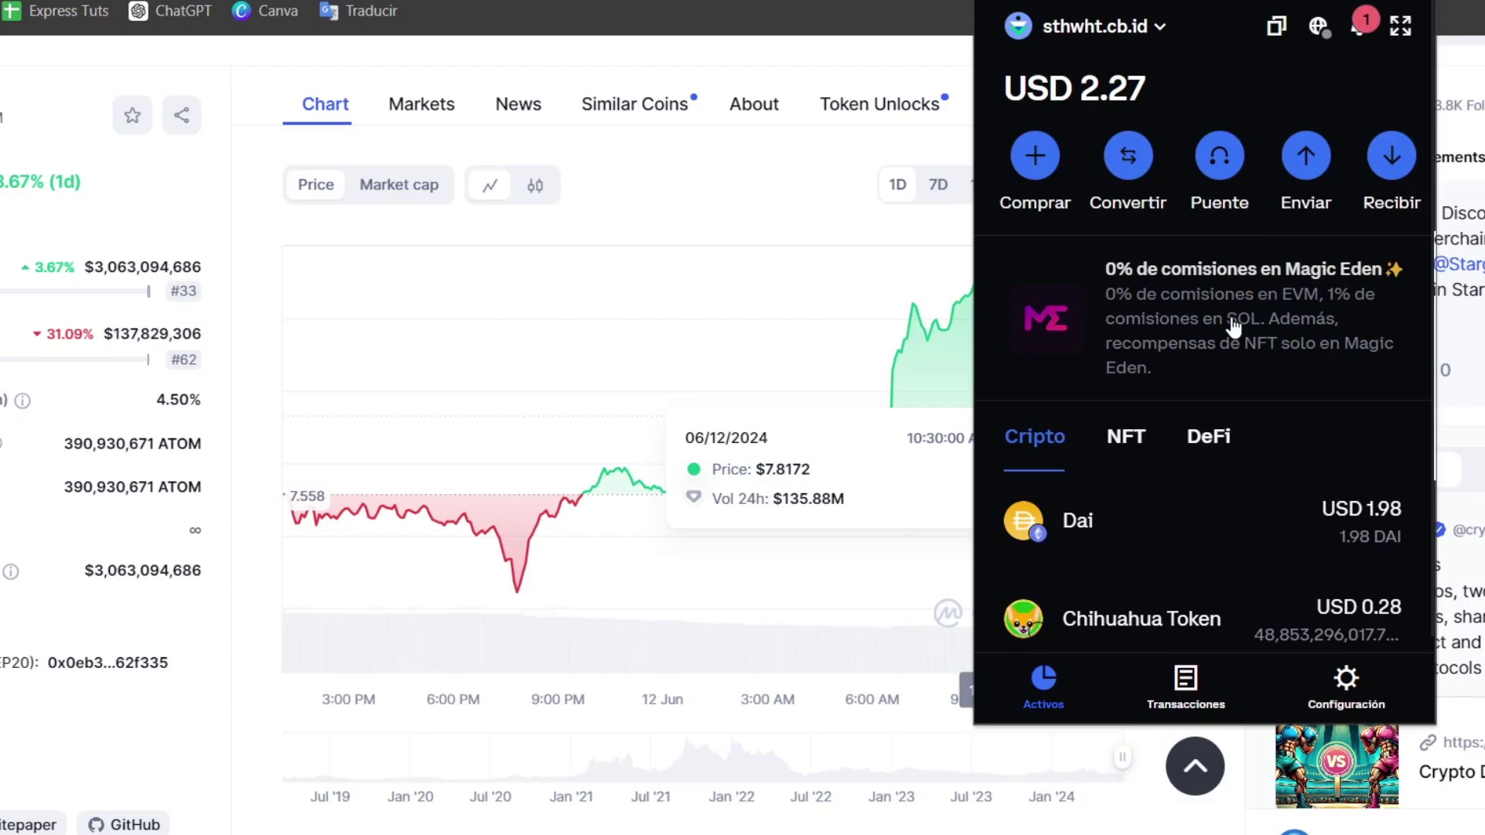
- Open Coinbase Wallet's Recibir page and scroll through the receive addresses
scroll(1232, 325, "down", 1)
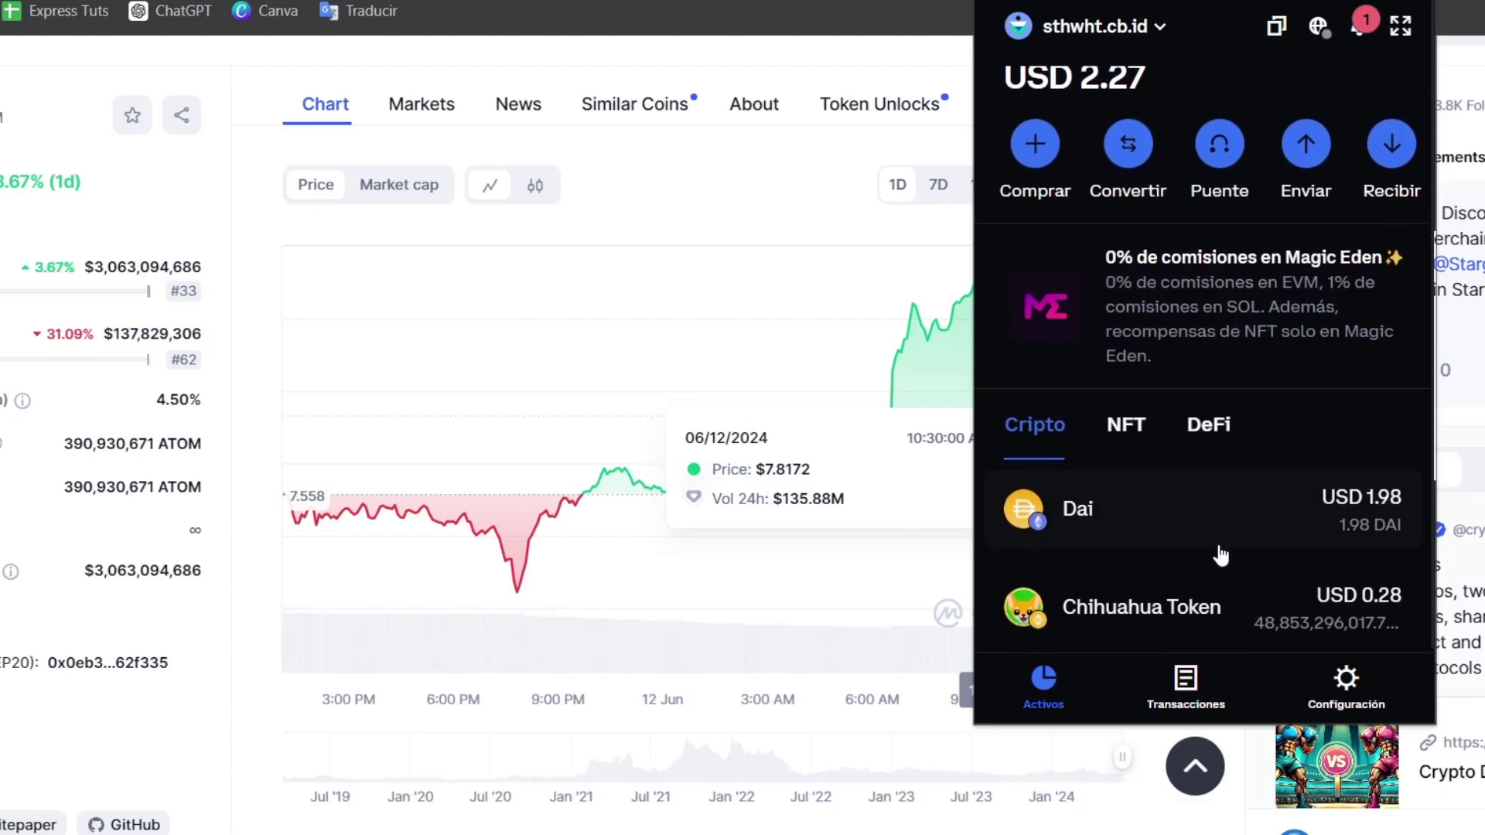
scroll(1230, 534, "down", 1)
left_click(1389, 140)
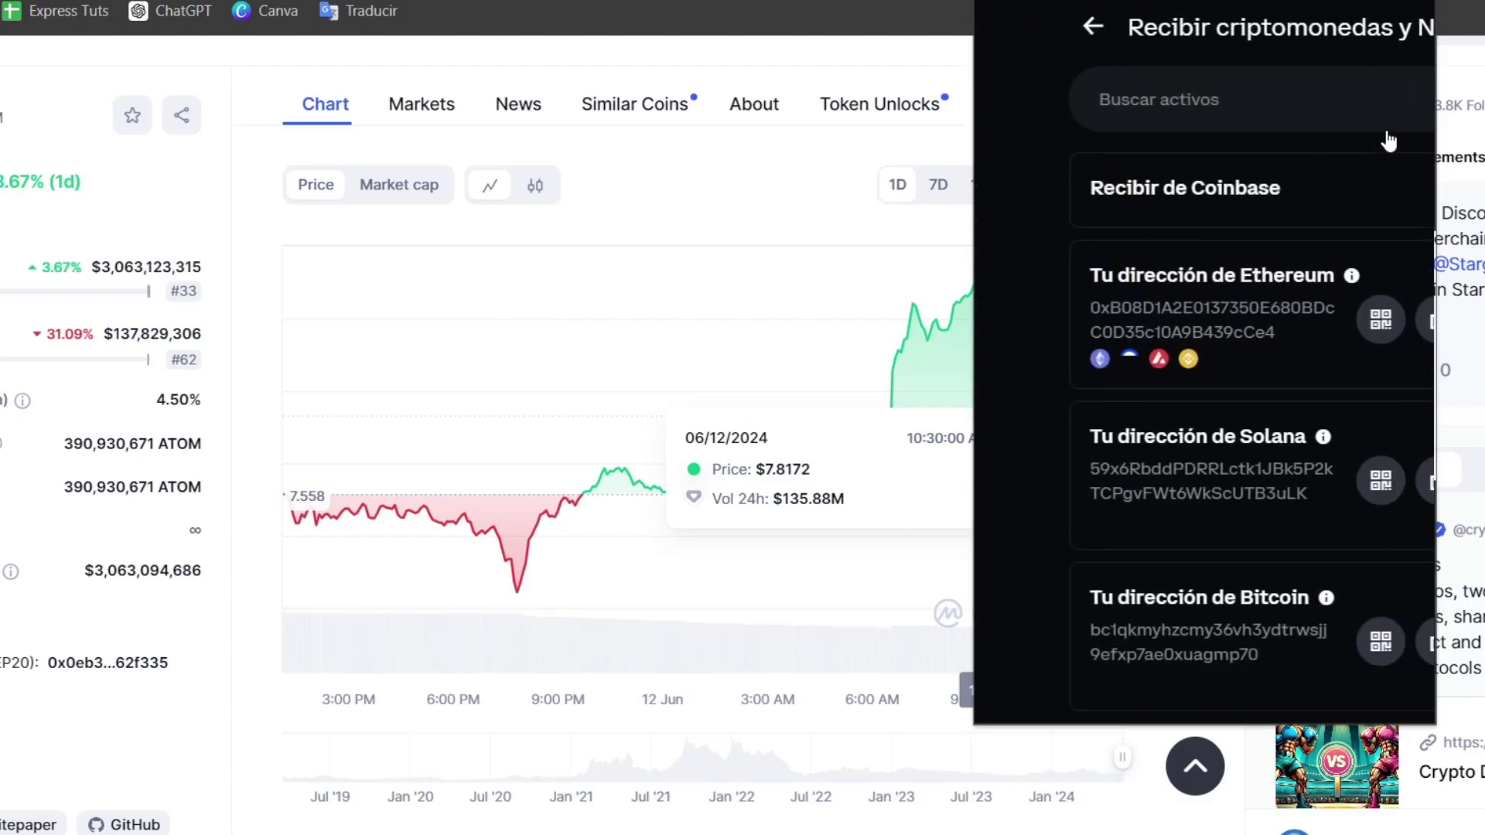
scroll(1303, 441, "down", 5)
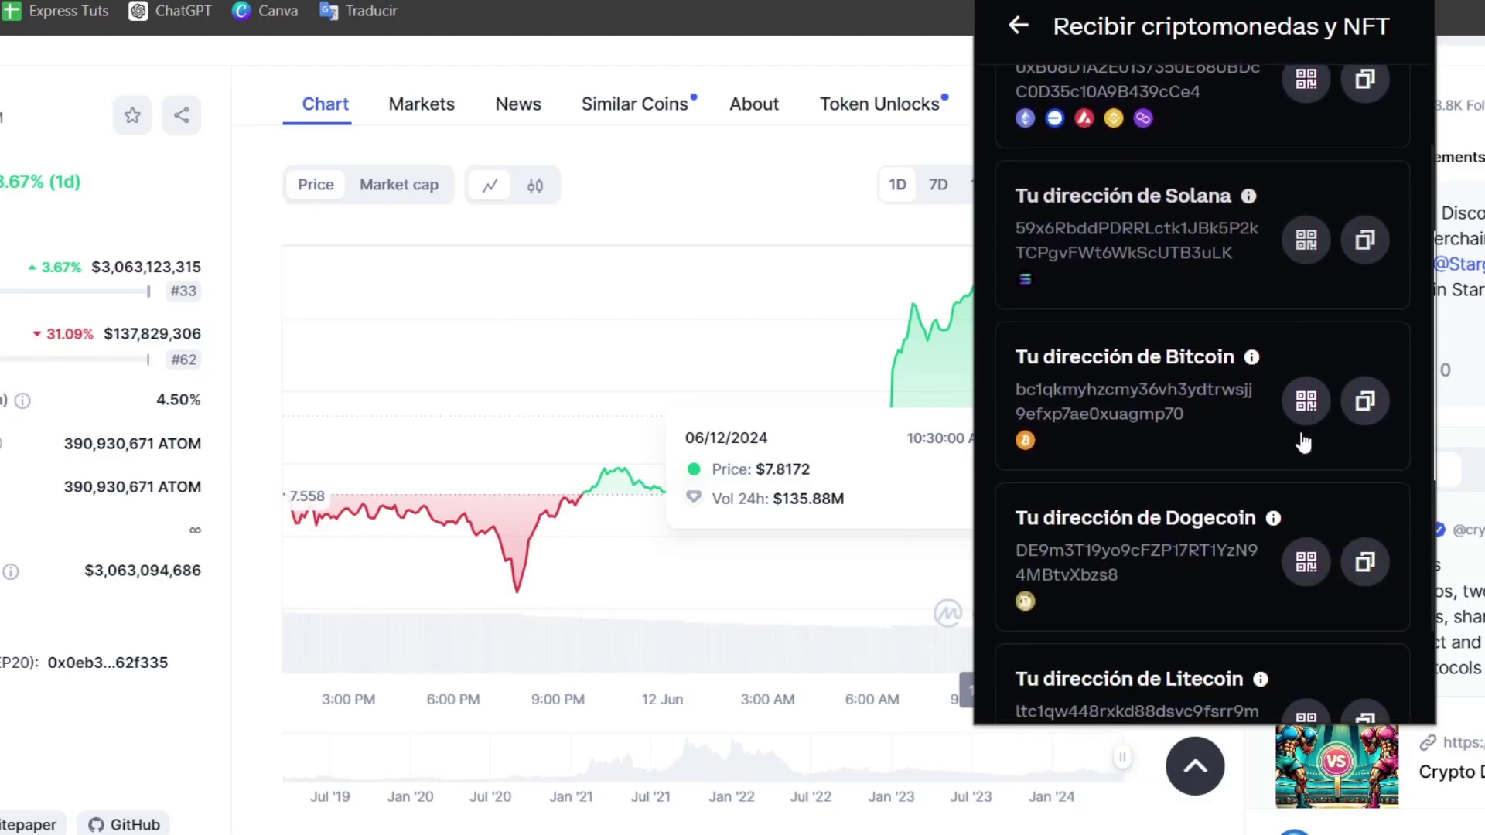
scroll(1299, 433, "up", 3)
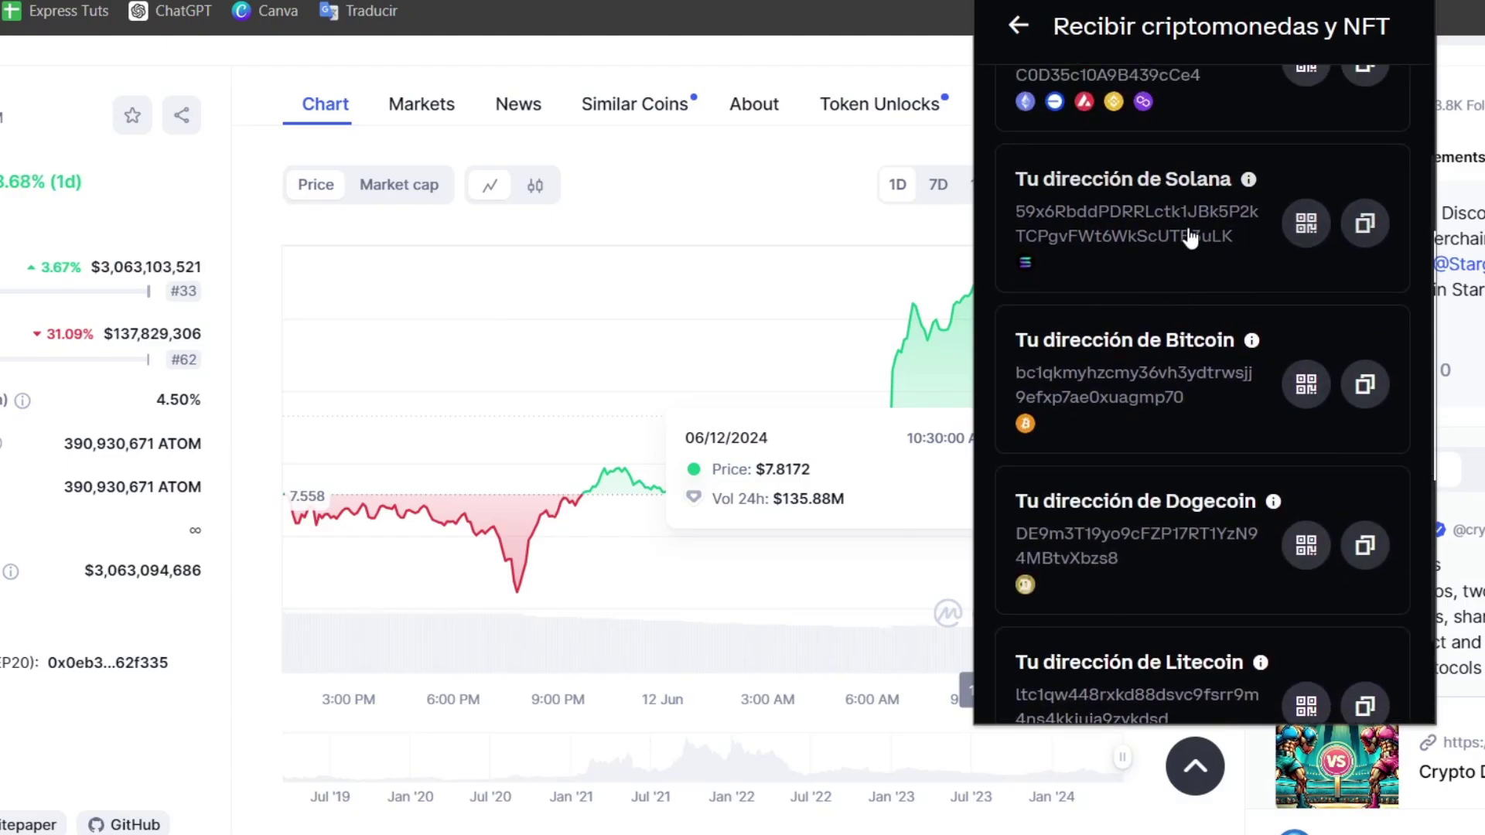
scroll(1284, 371, "up", 2)
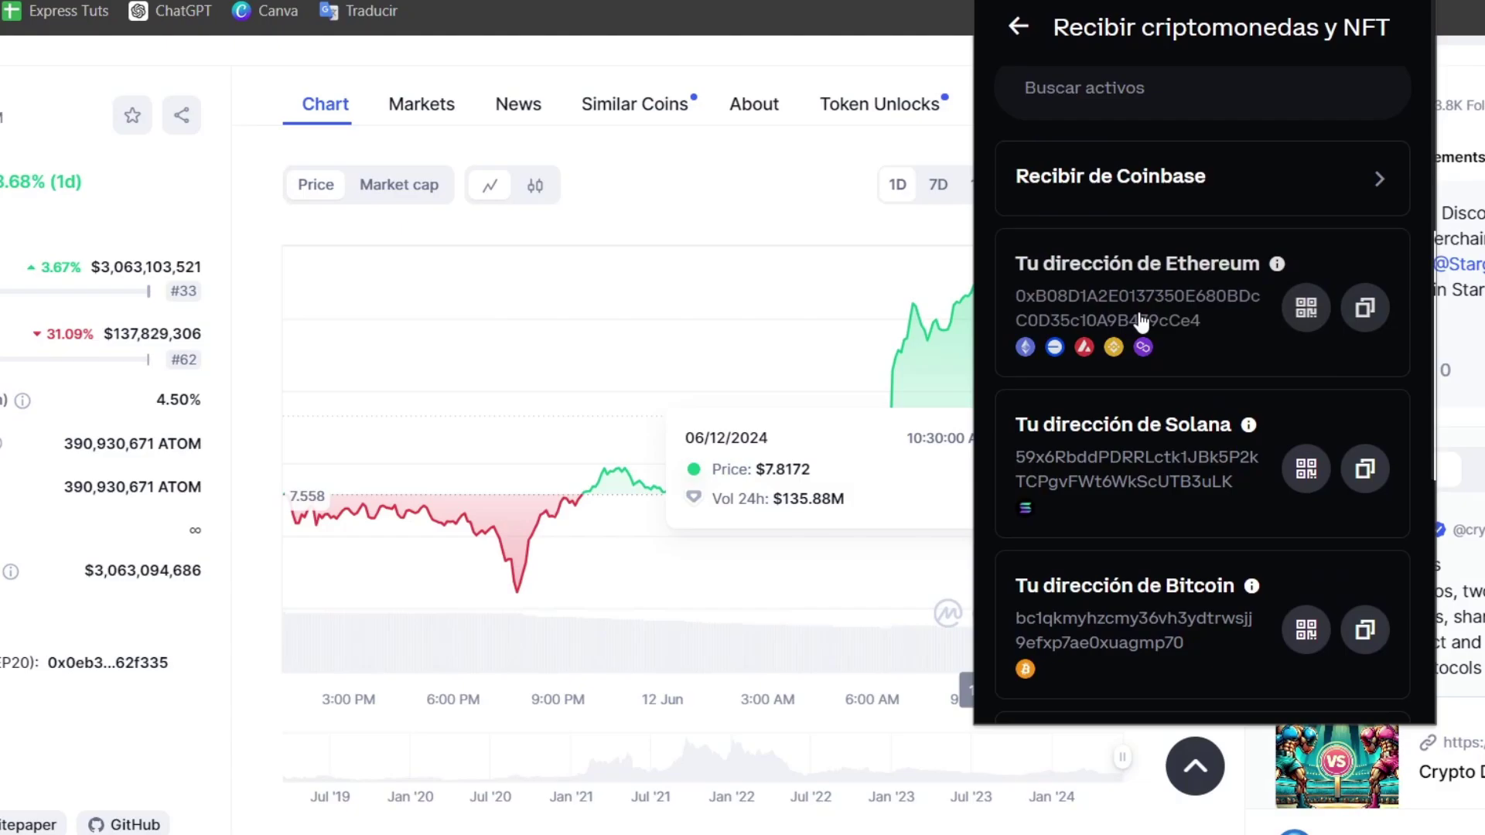
scroll(1204, 458, "down", 3)
scroll(1226, 532, "down", 2)
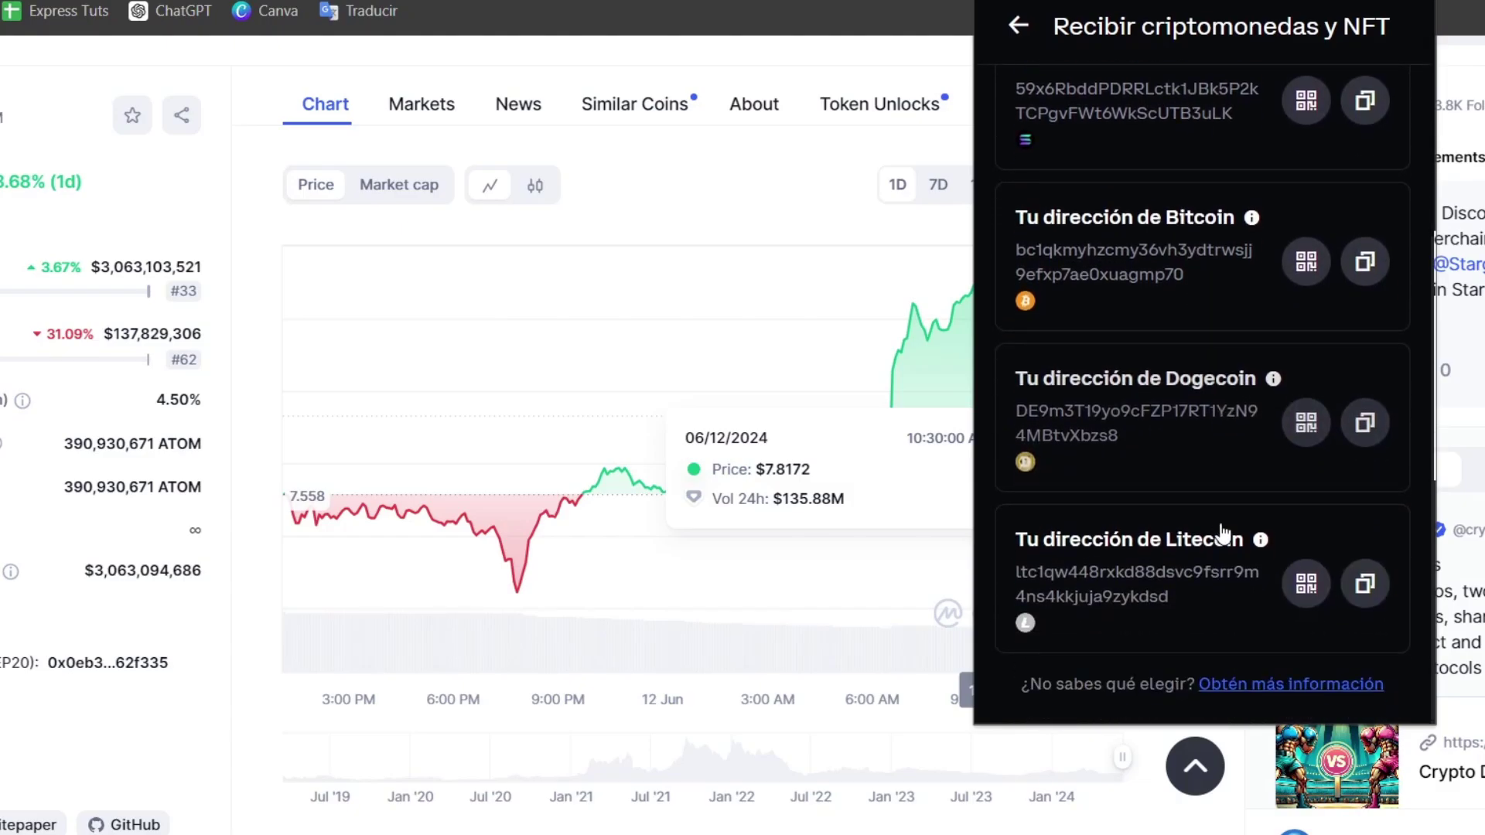
scroll(1224, 532, "up", 5)
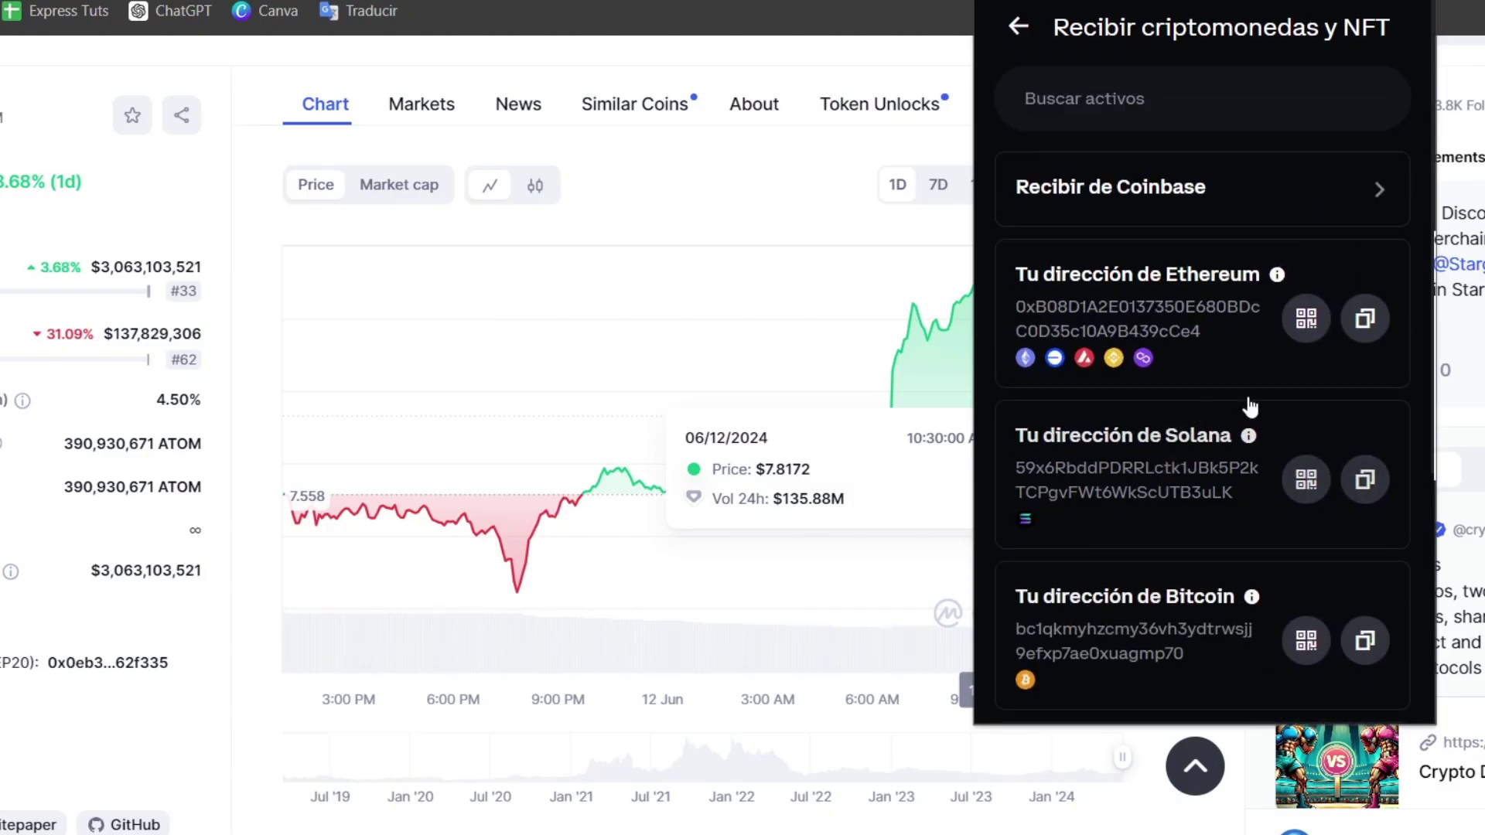
- Copy the Ethereum receive address and close the Coinbase Wallet popup
left_click(1258, 331)
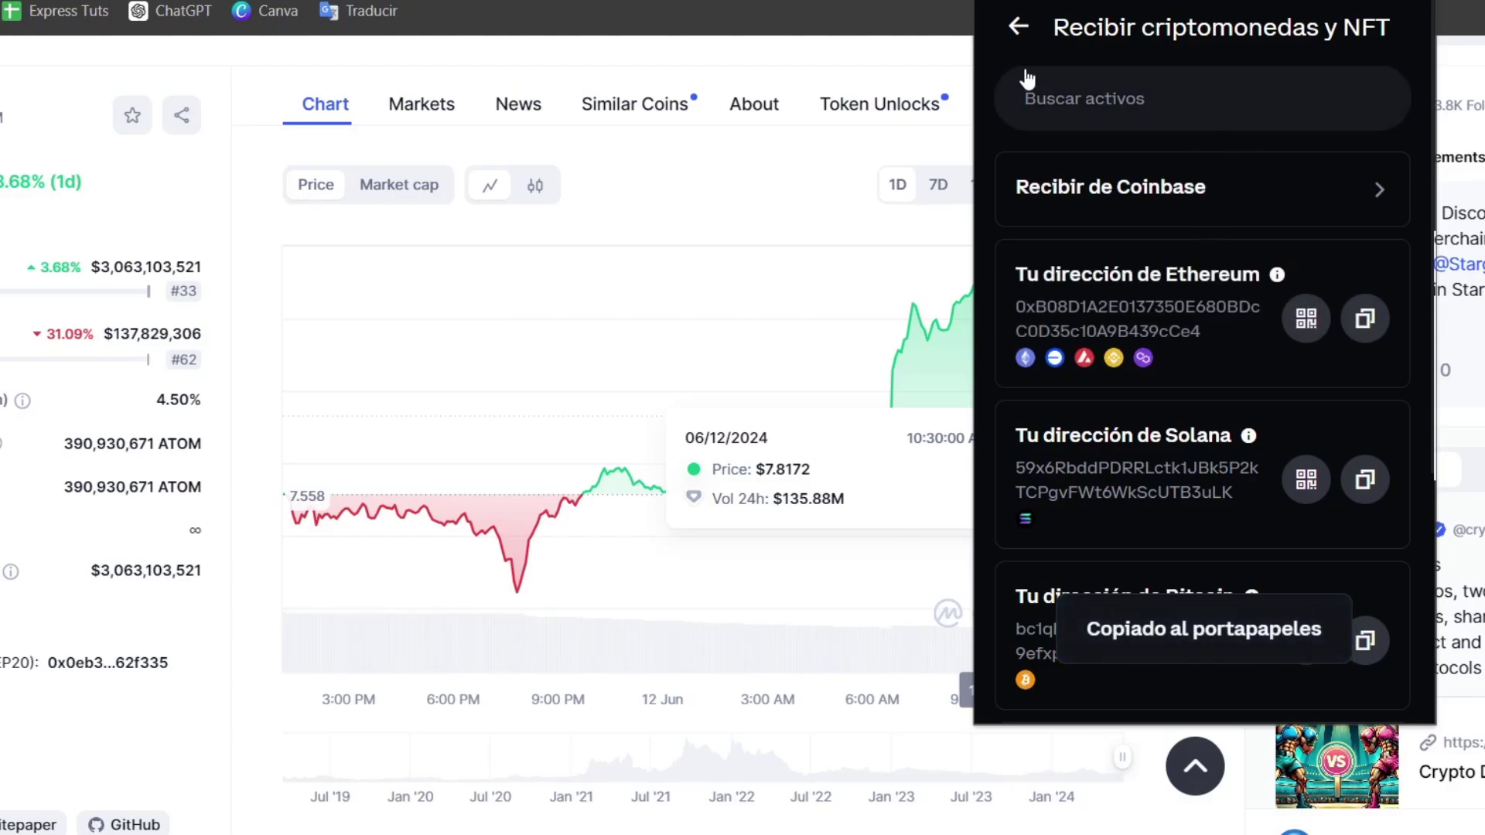
left_click(1021, 28)
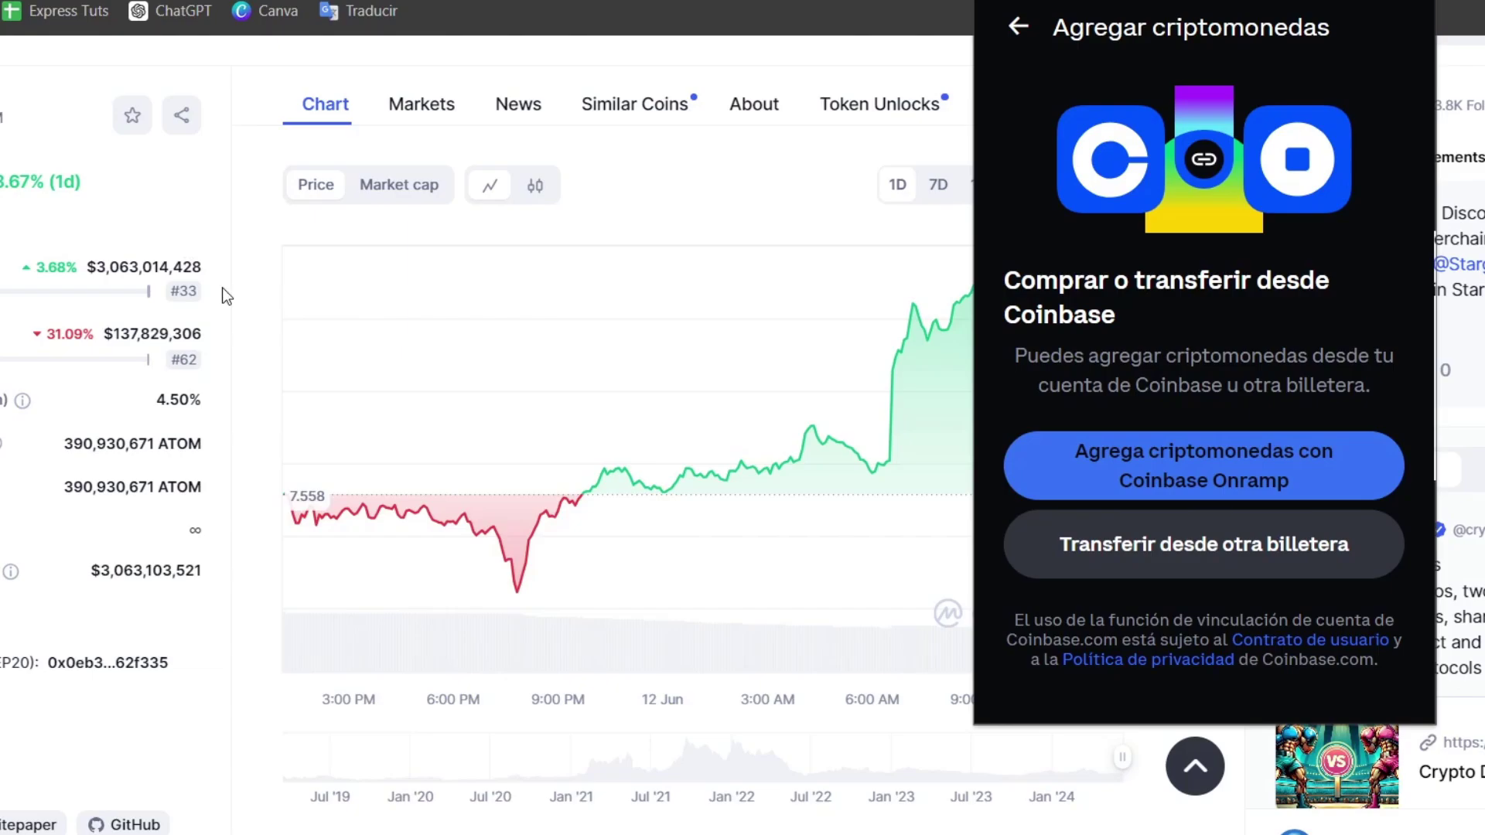
scroll(232, 325, "up", 2)
- Close Coinbase Wallet and set the Cosmos price chart to the 1Y range (ATOM $7.84, -10.75%)
left_click(819, 133)
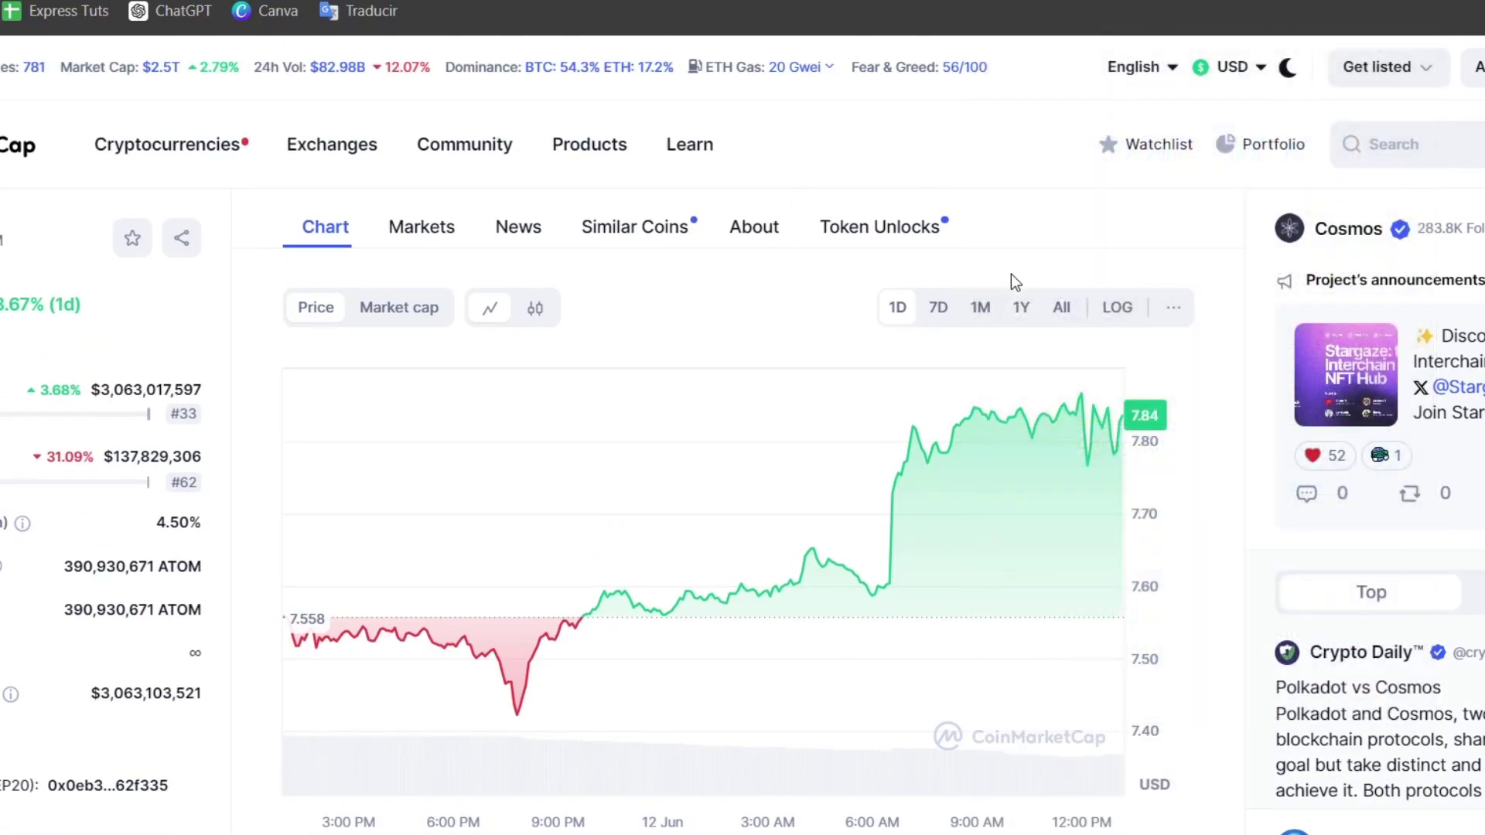
left_click(1018, 317)
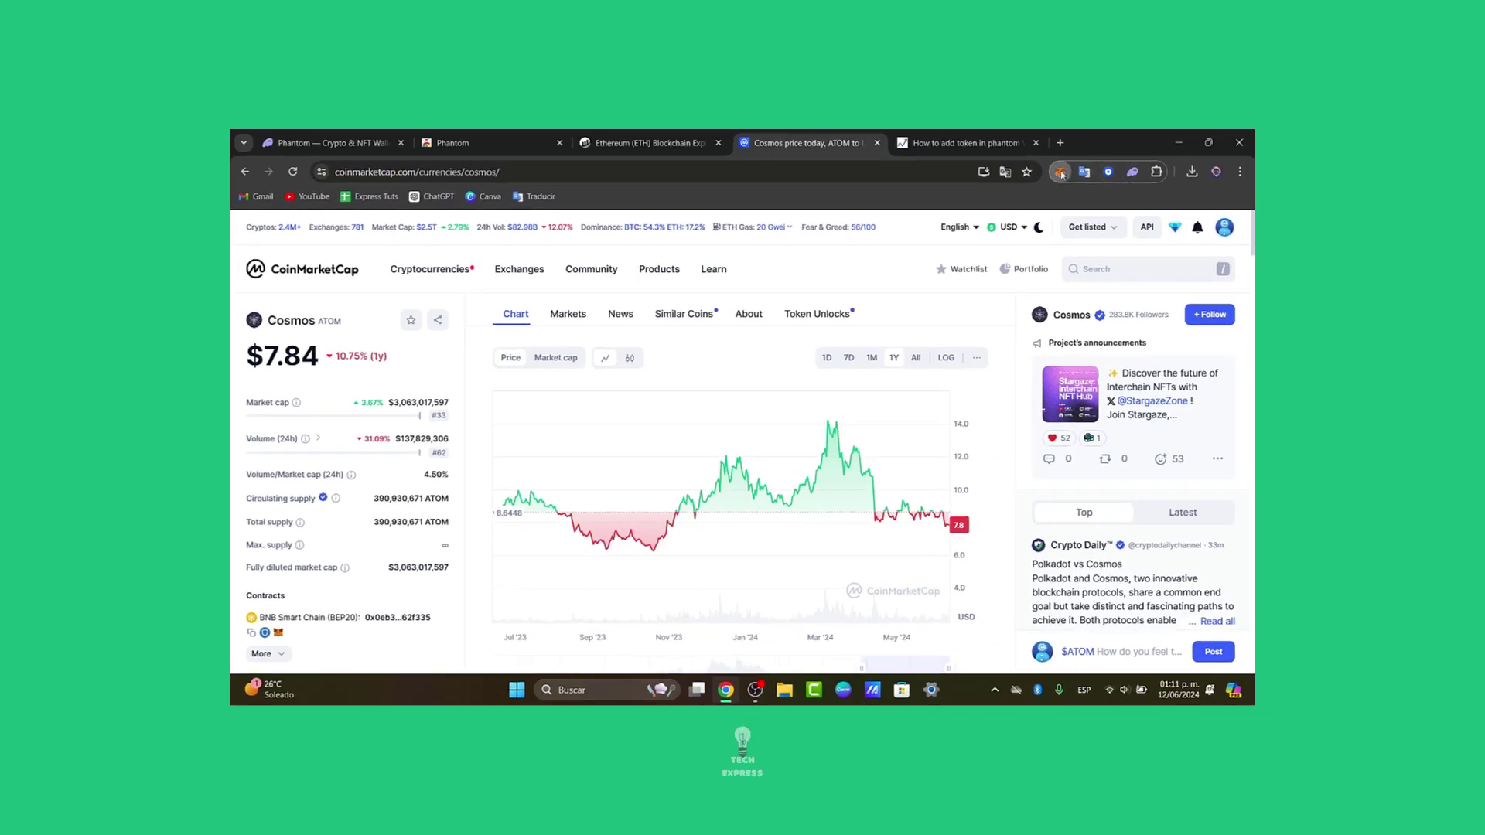
- Check the MetaMask and Coinbase Wallet extensions, then close Coinbase Wallet
left_click(1065, 175)
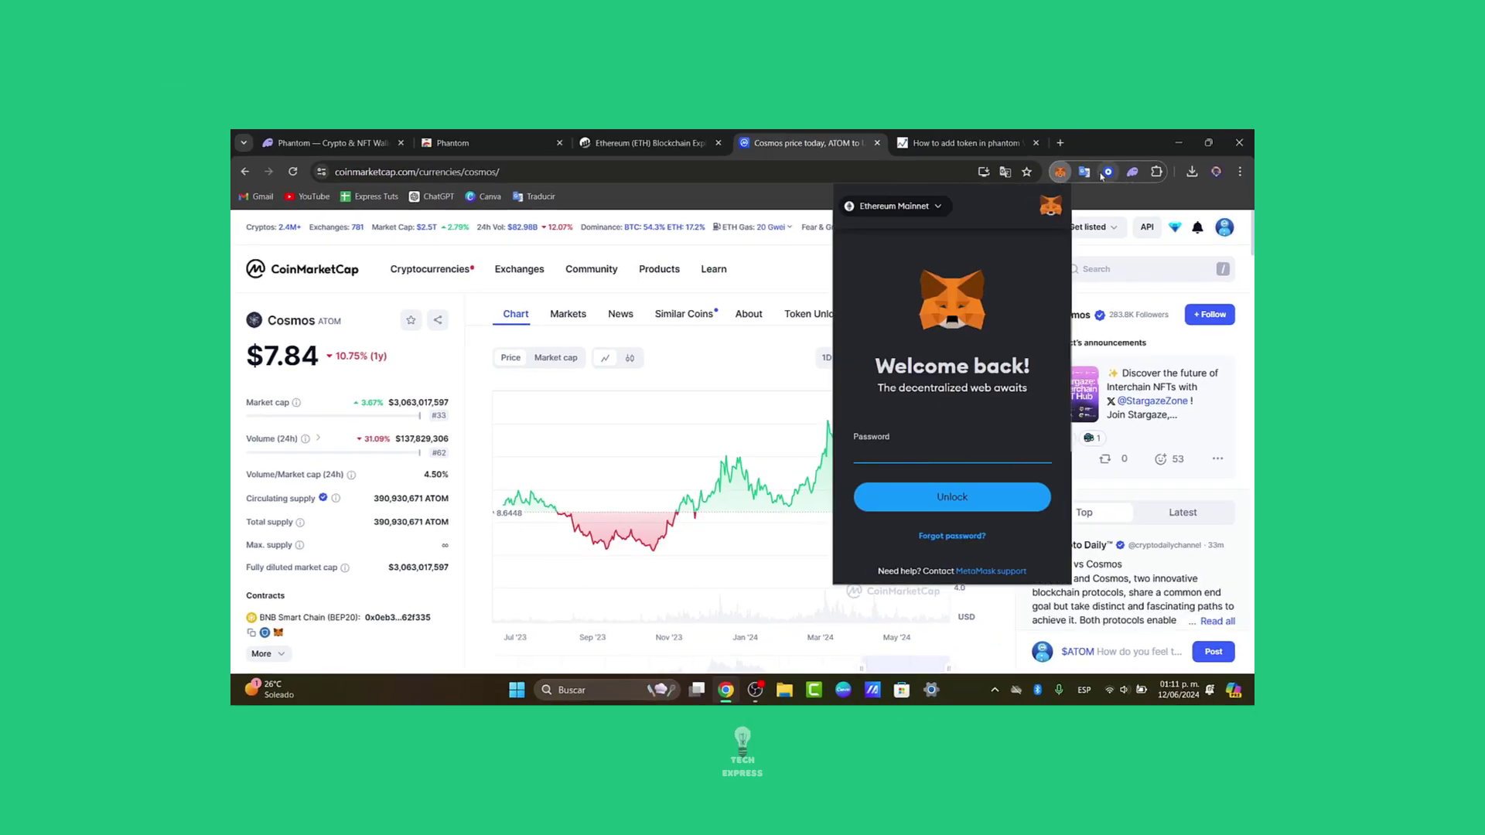
left_click(1102, 176)
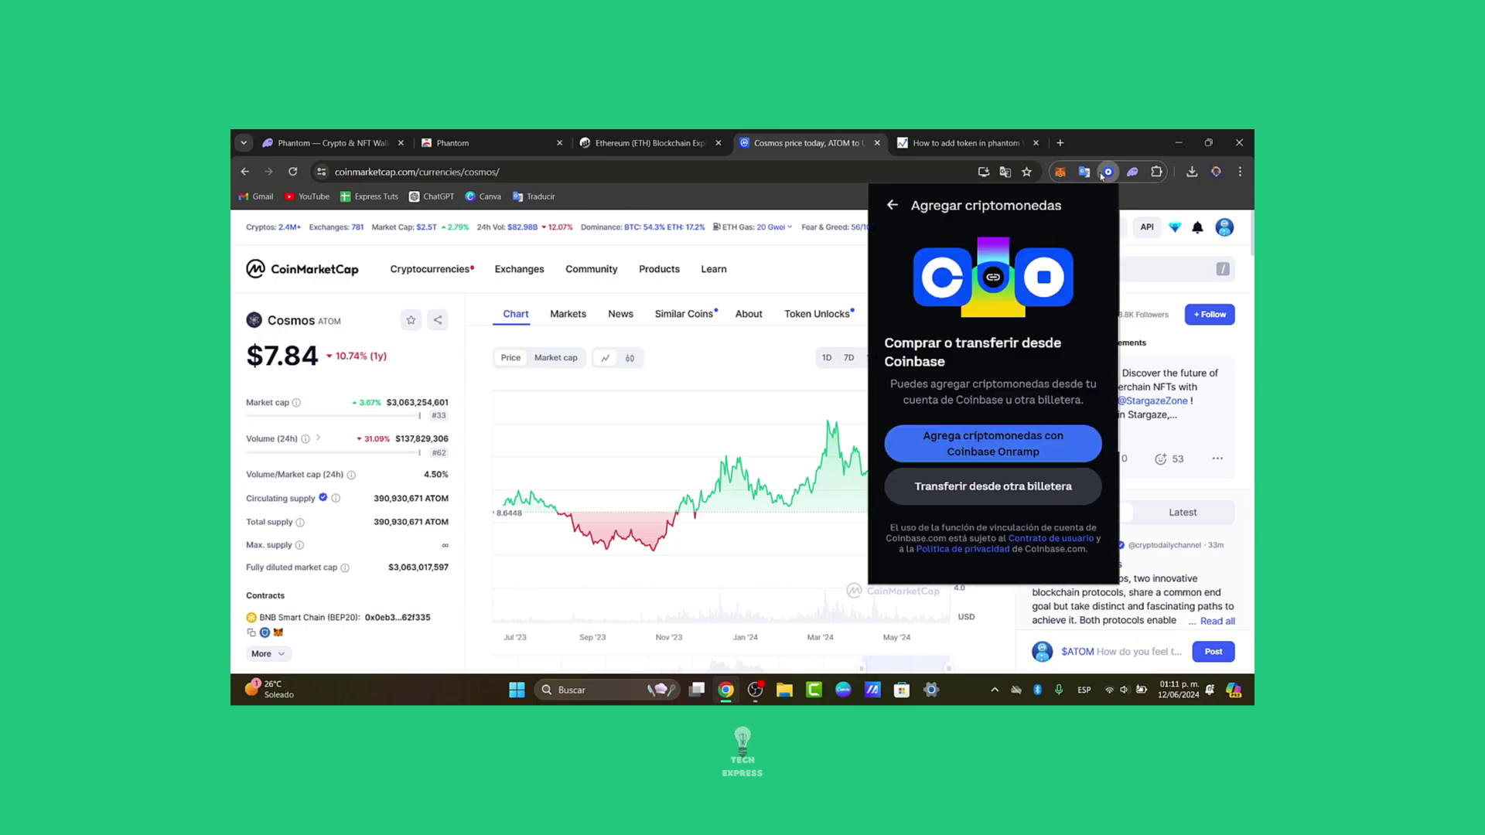
left_click(895, 206)
left_click(1108, 172)
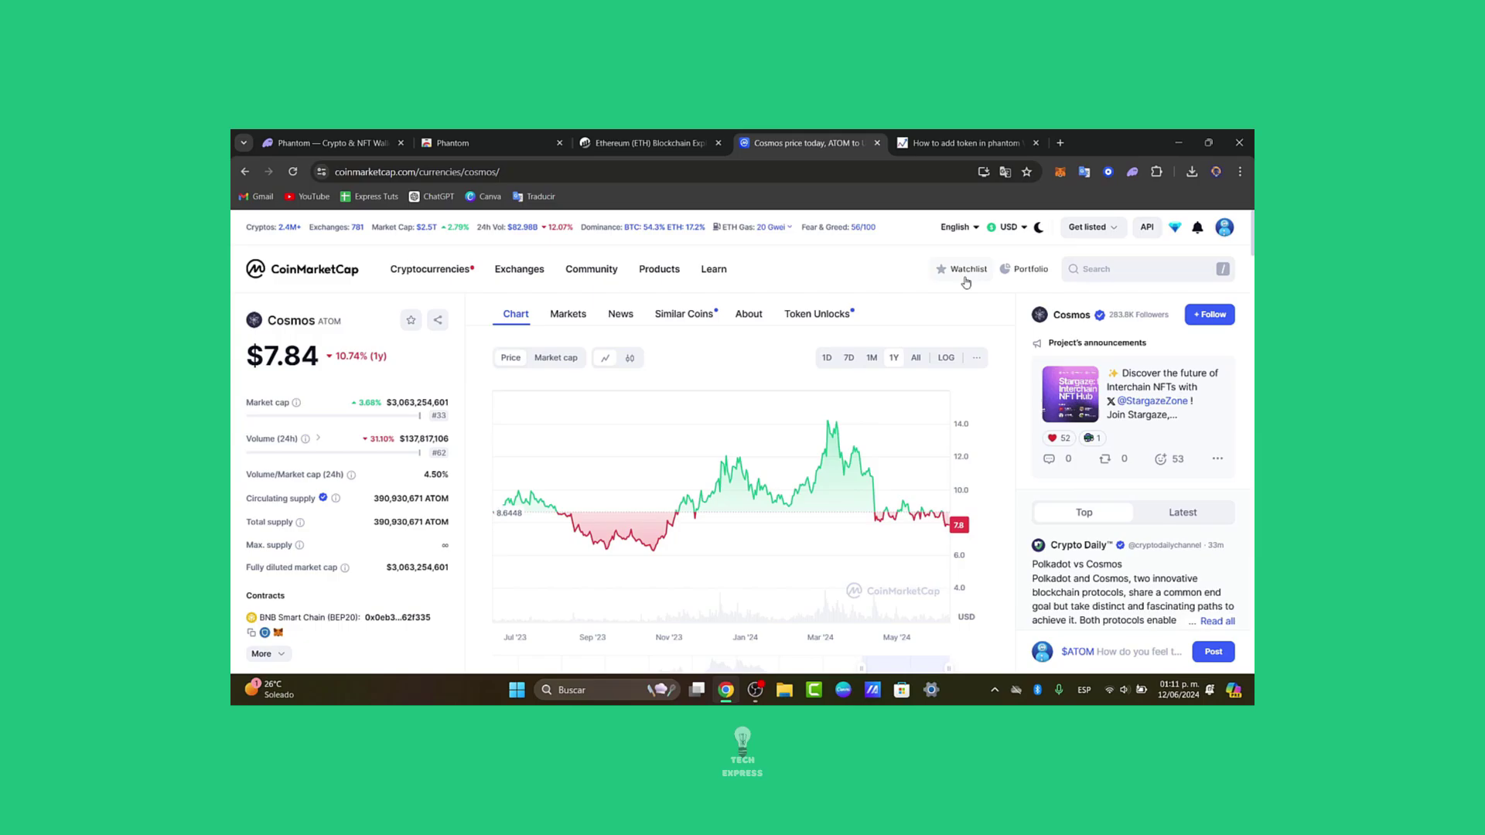
- Open Phantom over the phantom.app tab, showing Cuenta 1's $0.00 balance with Solana and Ethereum
left_click(1132, 172)
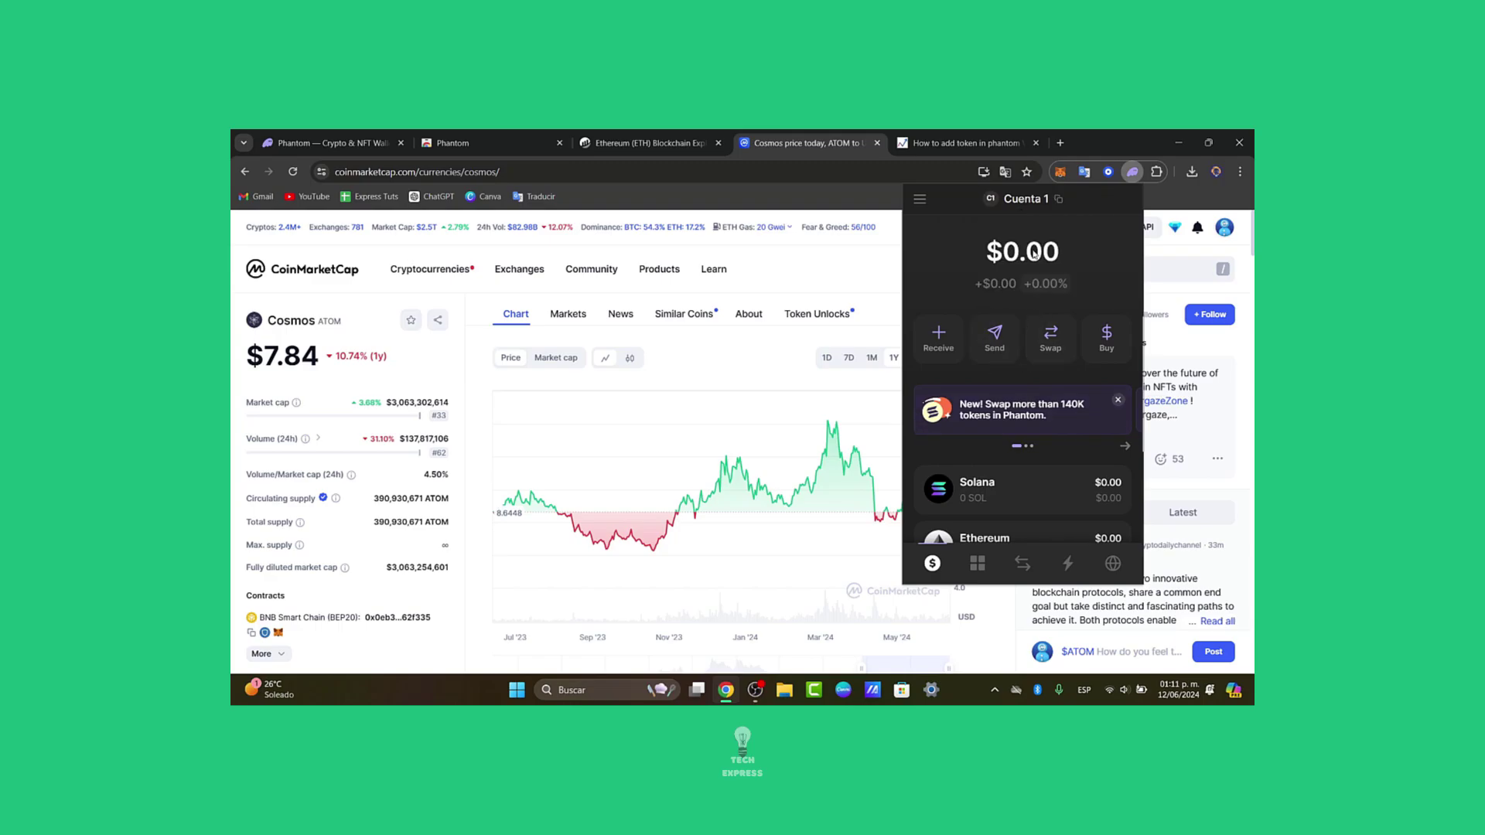
left_click(325, 143)
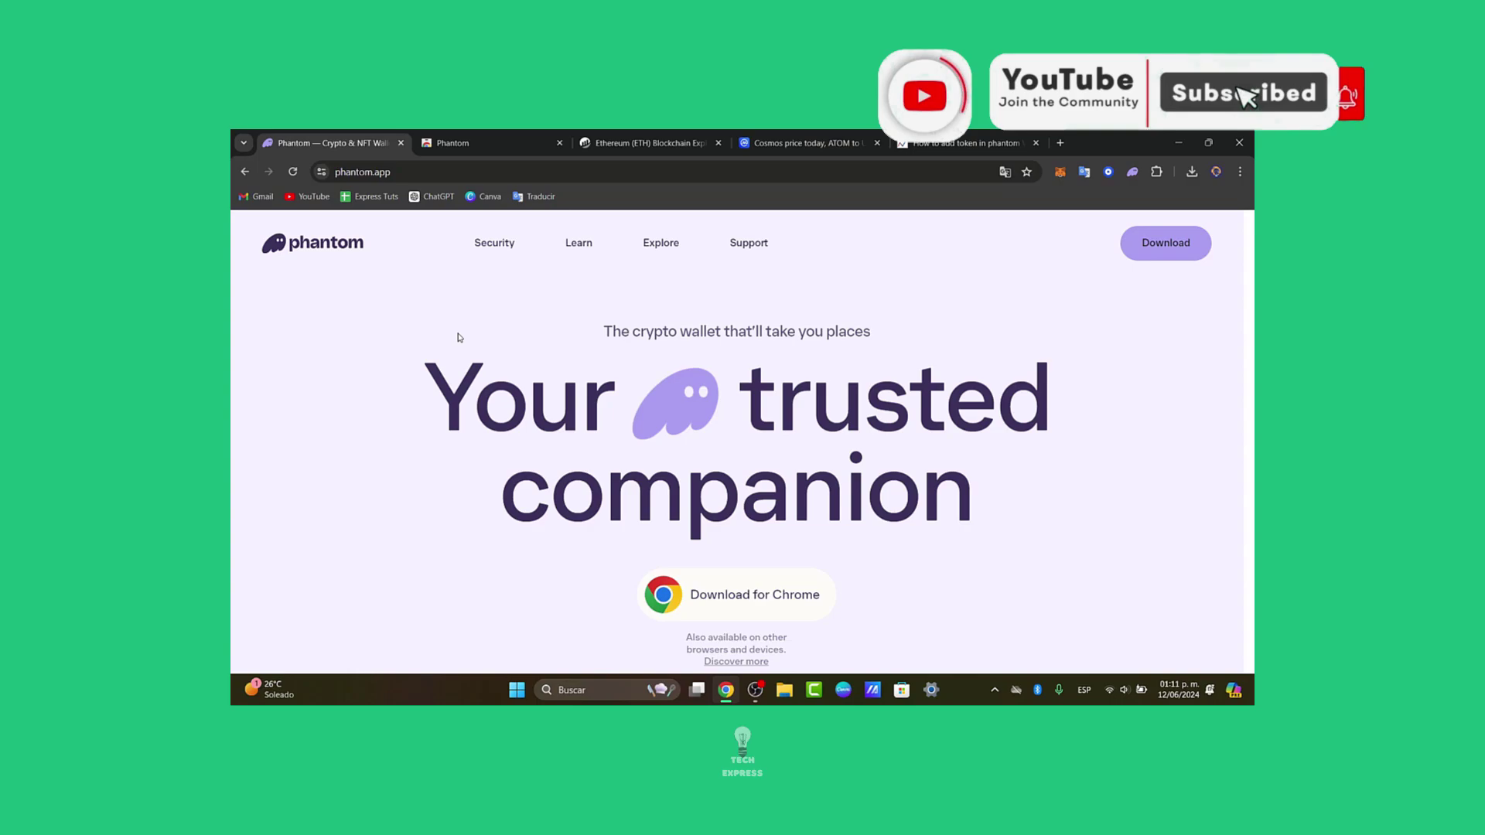
left_click(1134, 173)
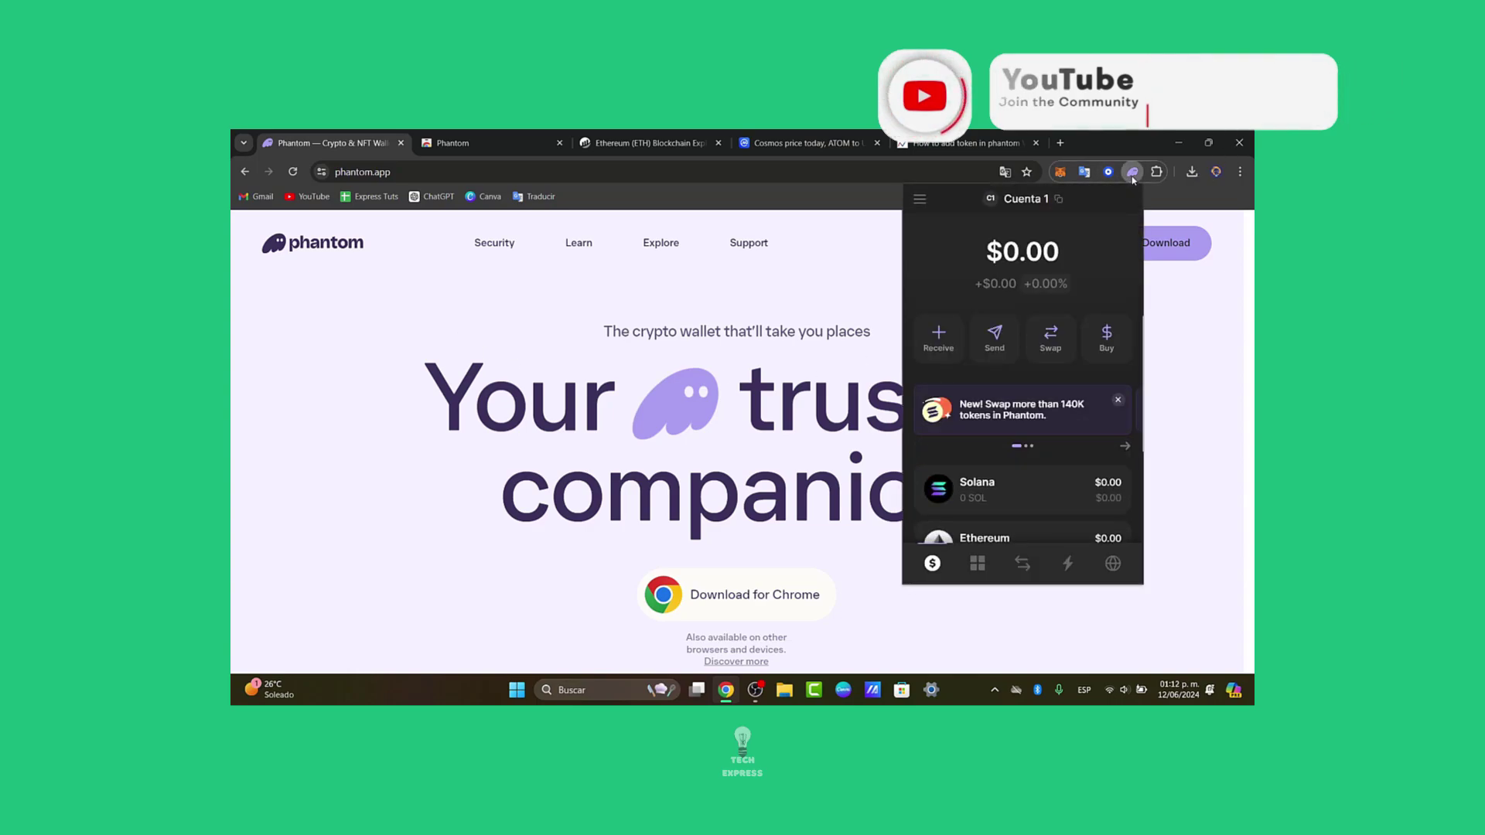